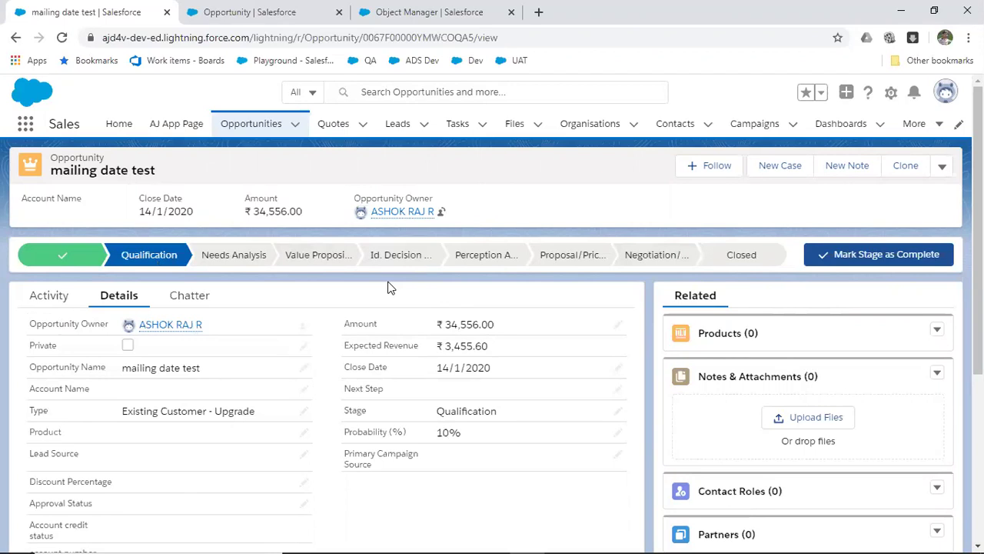
# - Examine the detail fields, stage path and related lists on the mailing date test opportunity record
pyautogui.scroll(-1, 353, 378)
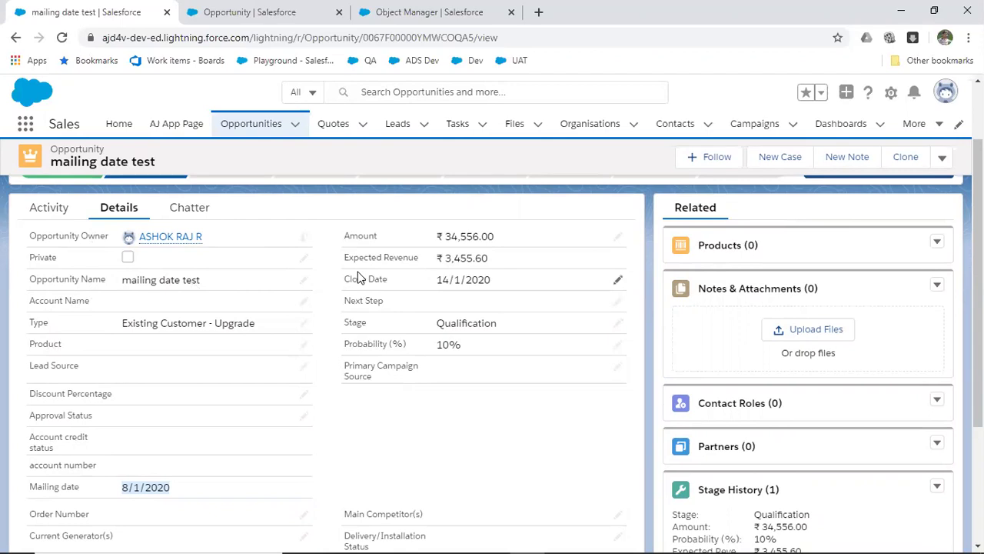
pyautogui.scroll(-1, 329, 291)
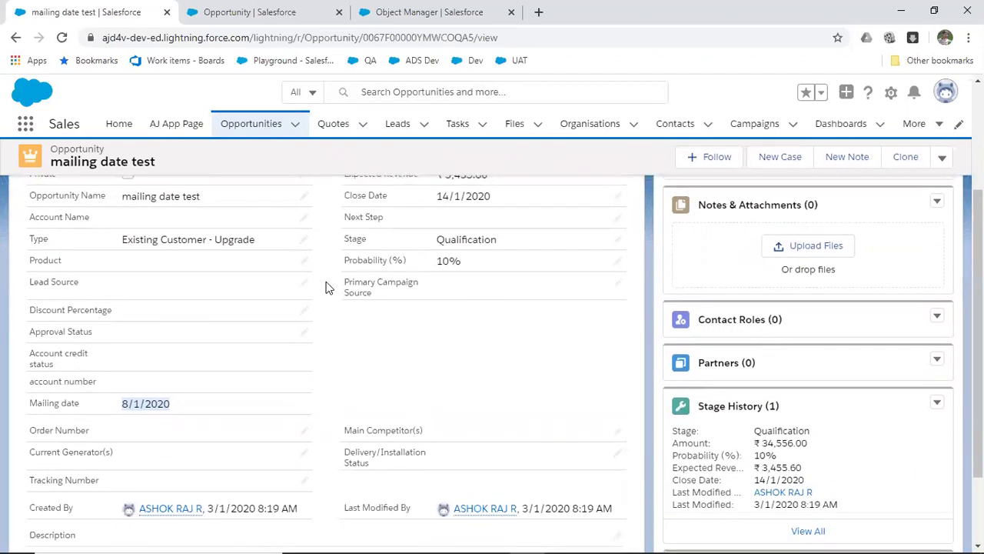
pyautogui.scroll(1, 325, 288)
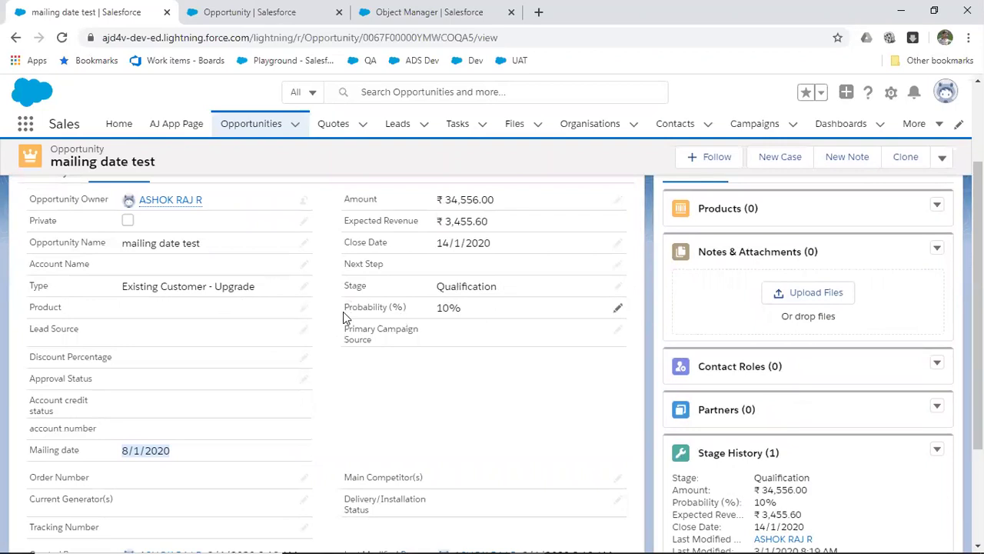
pyautogui.scroll(-1, 344, 314)
pyautogui.scroll(2, 370, 243)
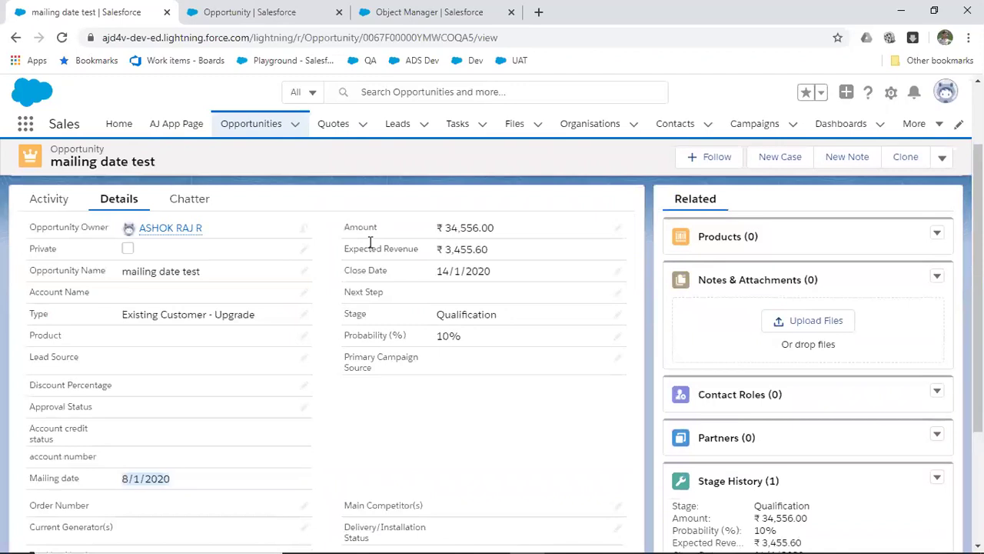
pyautogui.scroll(2, 357, 267)
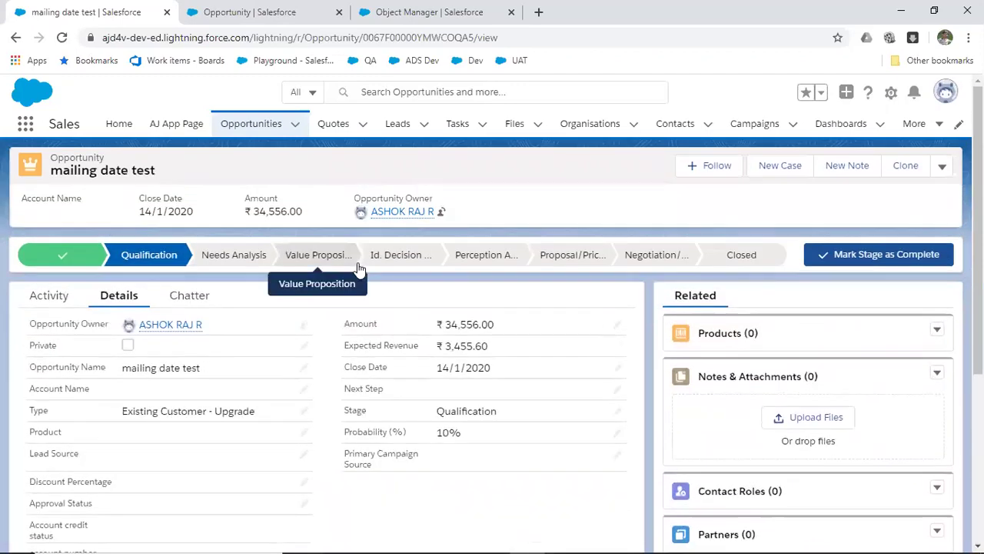
pyautogui.scroll(-3, 762, 310)
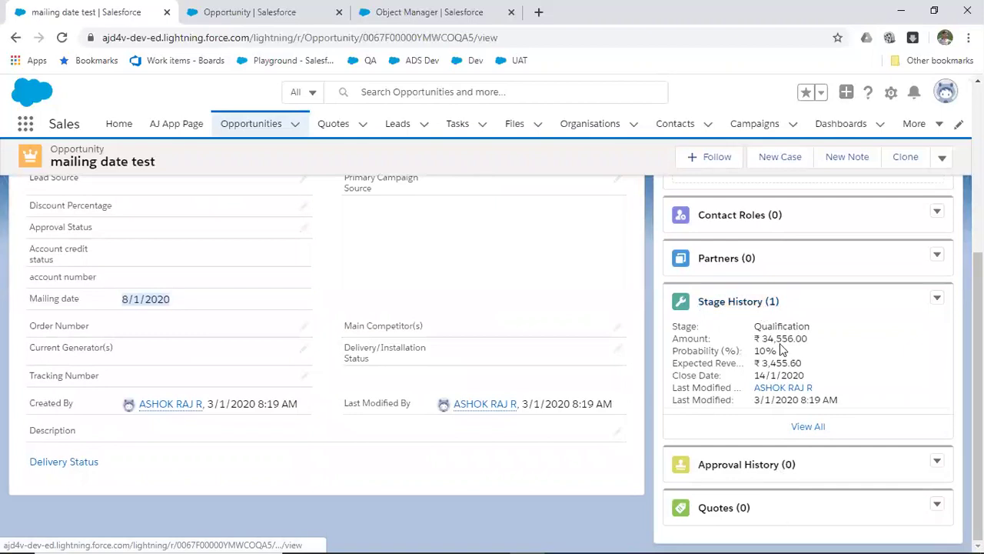
pyautogui.scroll(3, 762, 308)
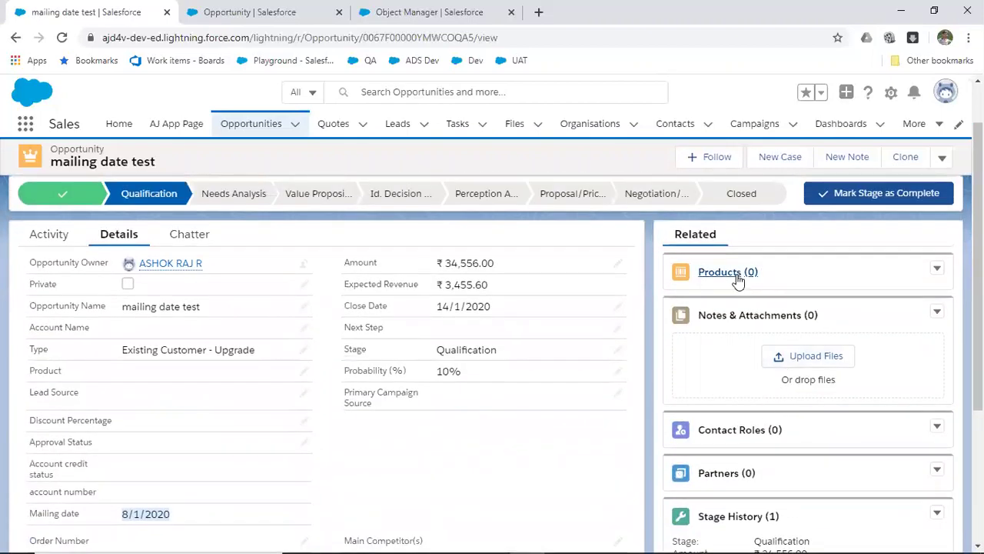
pyautogui.scroll(-2, 753, 358)
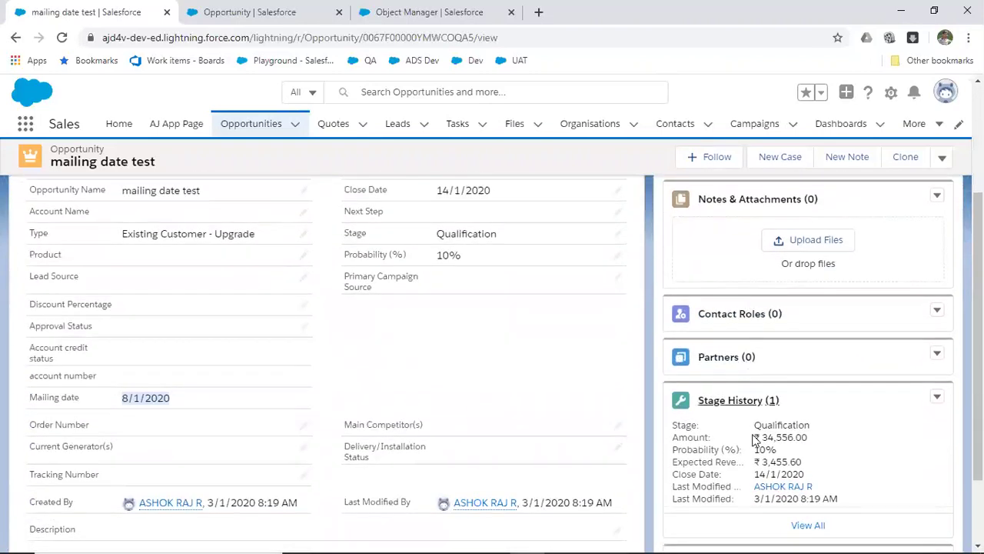
pyautogui.scroll(3, 756, 326)
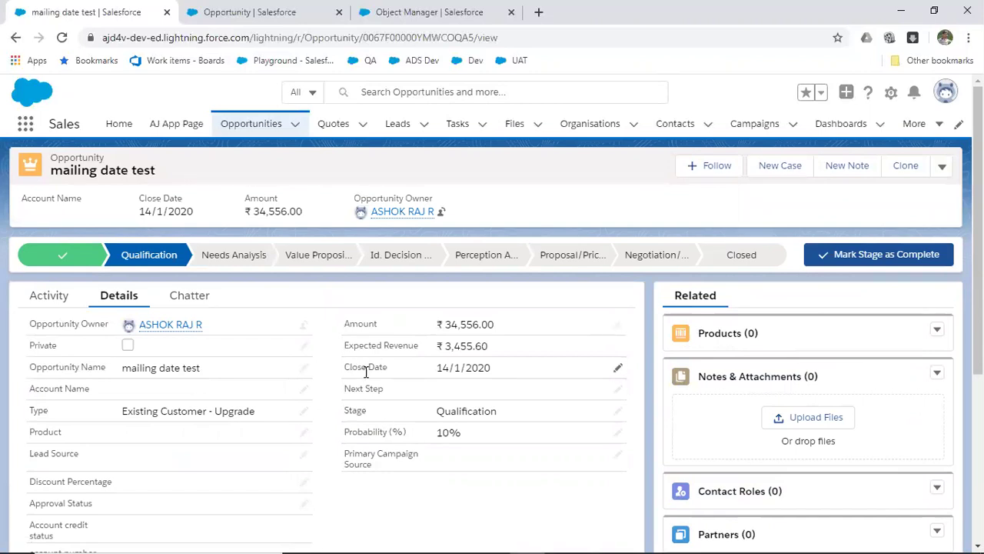
# - Open Setup in a new browser tab and go to the Object Manager
pyautogui.click(890, 94)
pyautogui.click(840, 134)
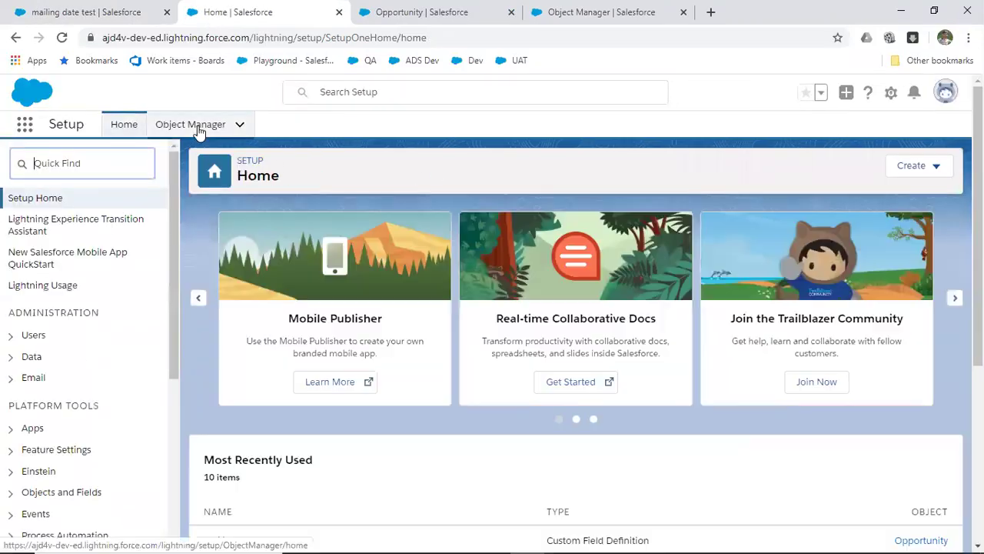
pyautogui.click(198, 129)
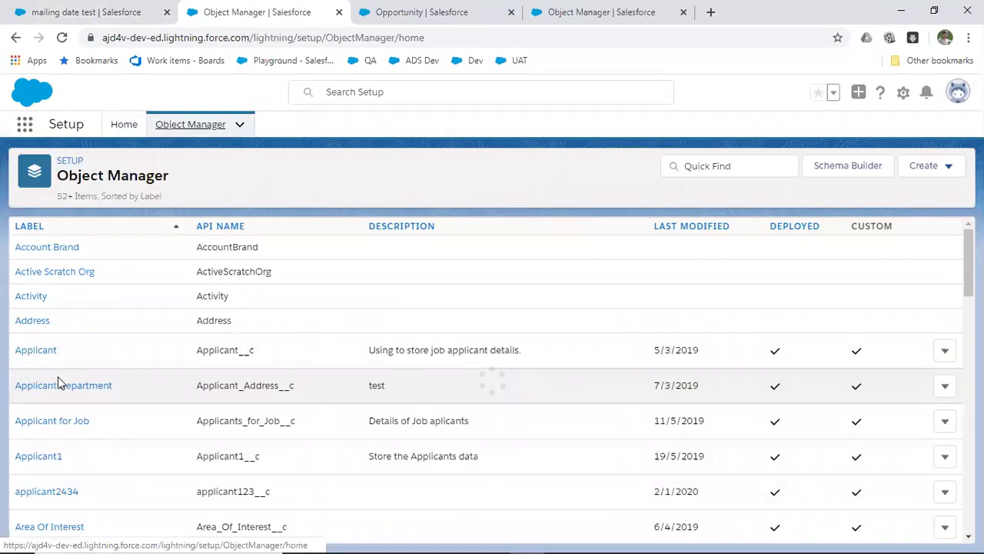
# - Search the objects for "opport" and open the page layouts of the Opportunity object
pyautogui.scroll(-4, 58, 376)
pyautogui.click(694, 166)
pyautogui.write('opport')
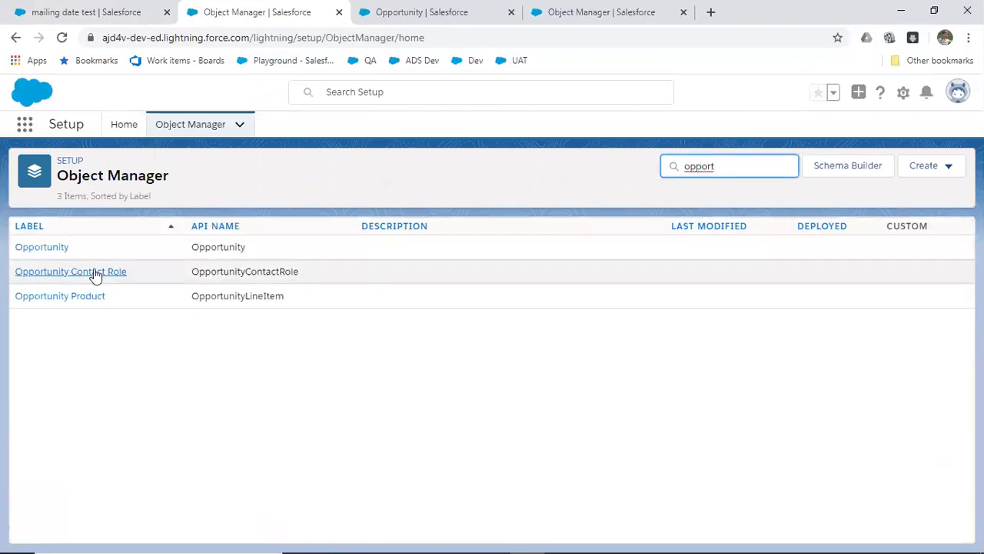
pyautogui.click(54, 247)
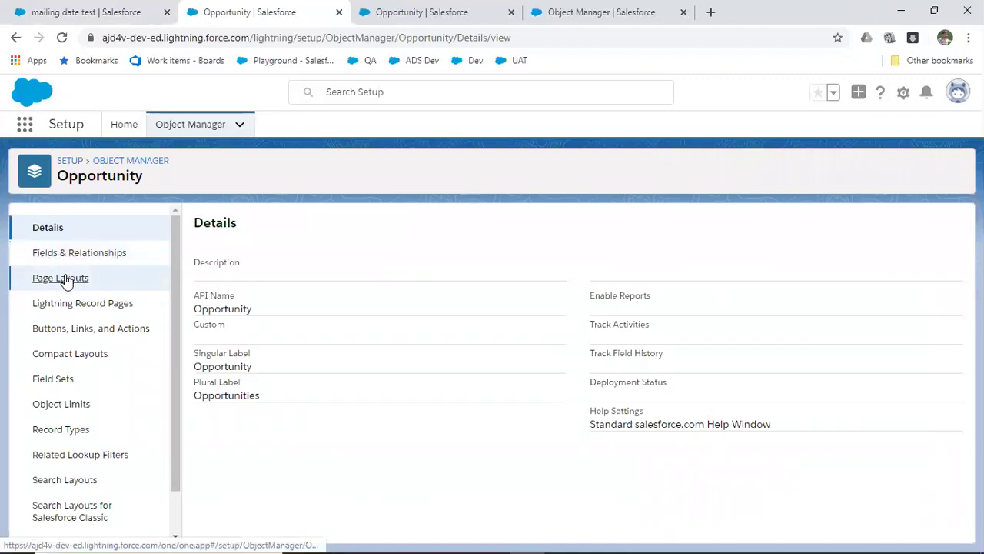
pyautogui.click(65, 279)
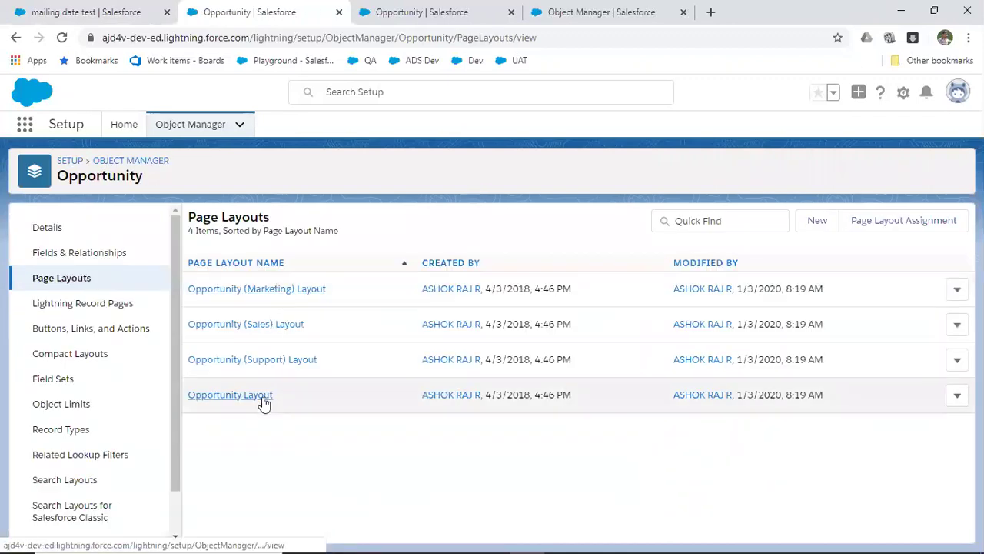
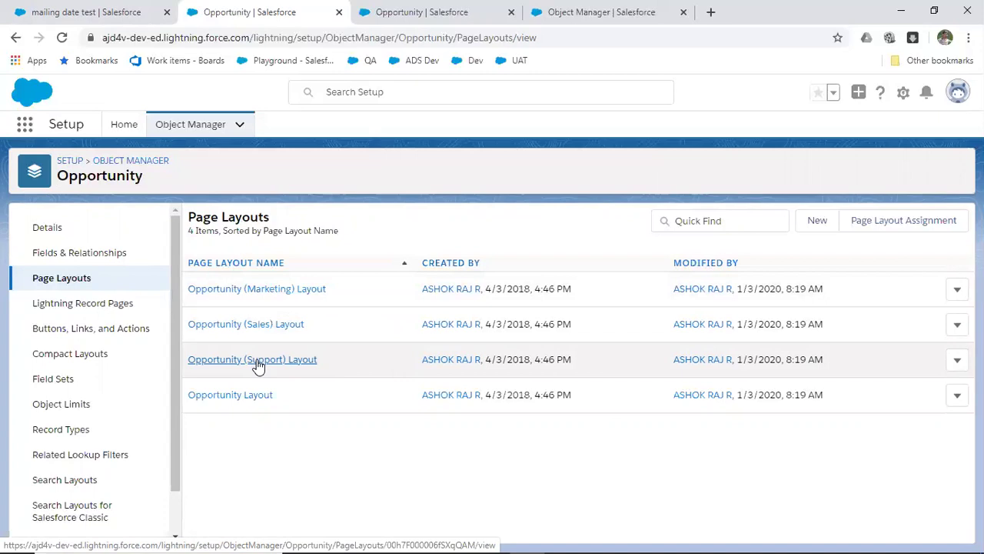
# - Leave the Opportunity (Support) Layout and open the Opportunity Layout for editing instead
pyautogui.click(259, 363)
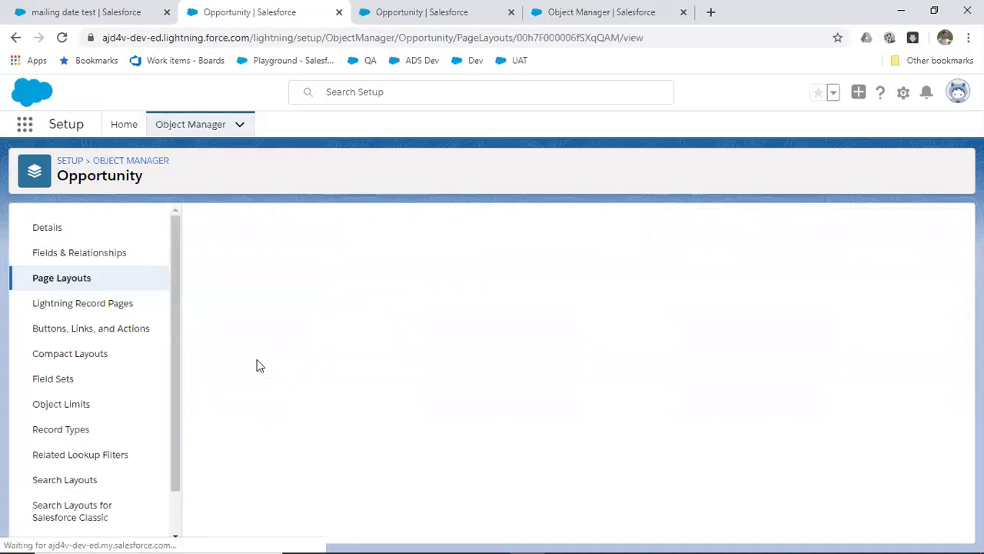
pyautogui.click(75, 283)
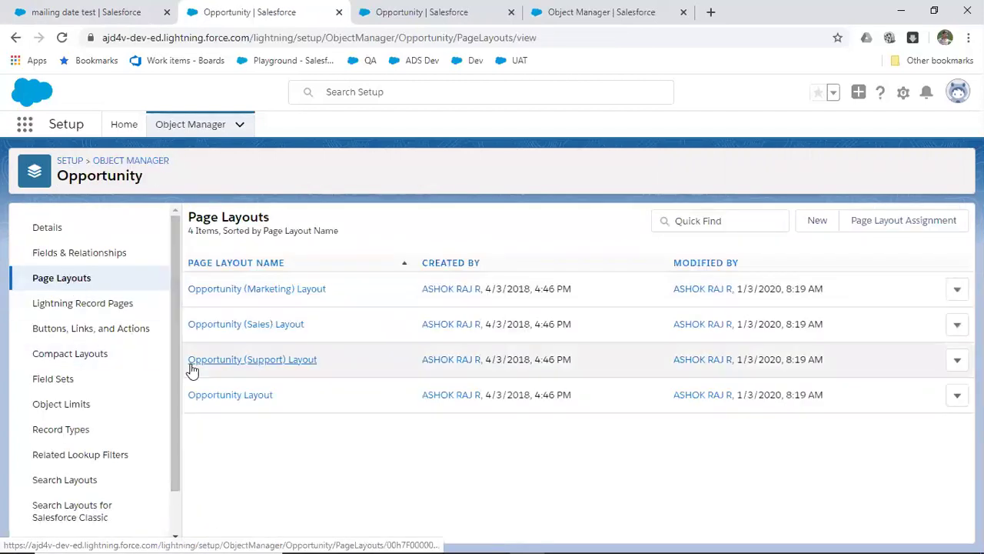
pyautogui.click(238, 398)
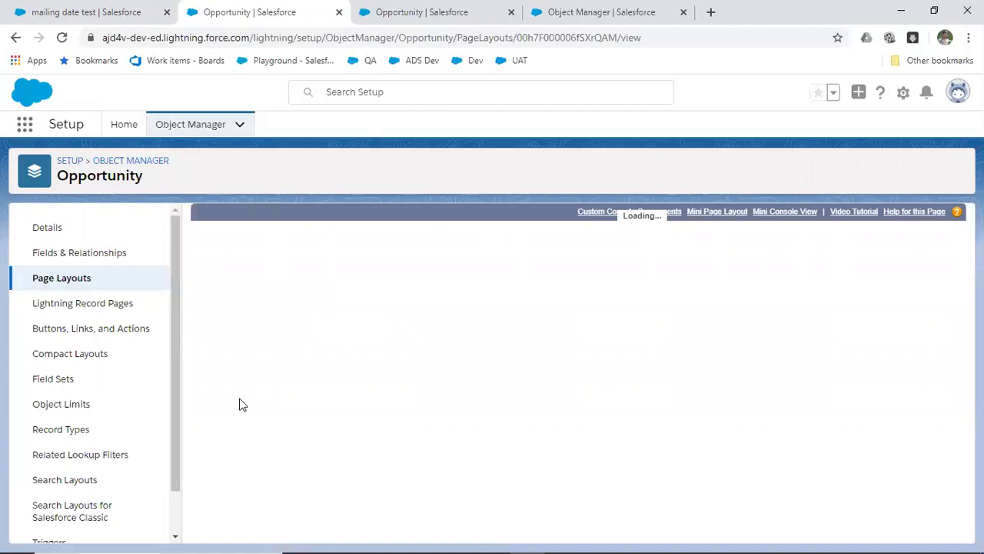
# - Move the Discount Percentage and Lead Source fields into the second column of the layout, between Next Step and Stage
pyautogui.scroll(-5, 242, 405)
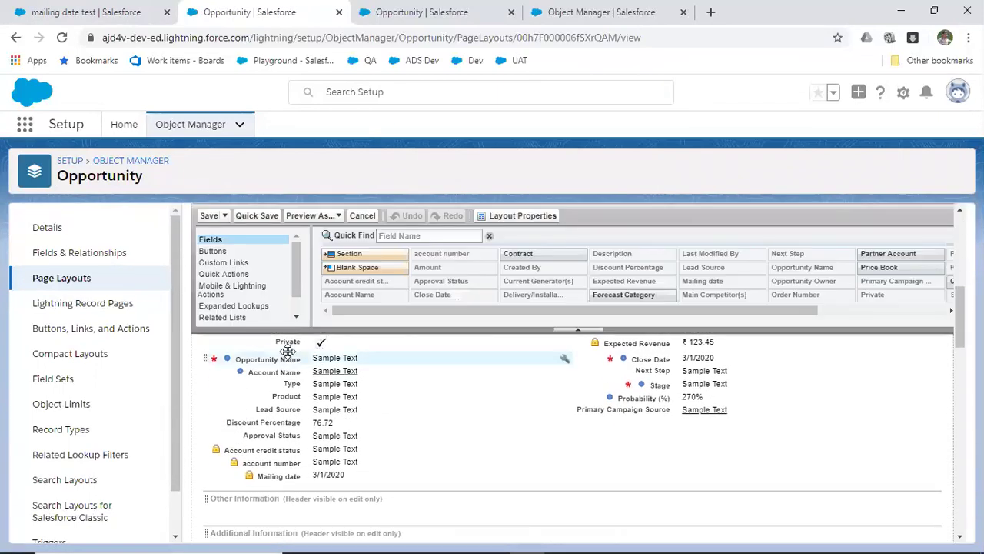
pyautogui.moveTo(287, 421); pyautogui.dragTo(660, 381)
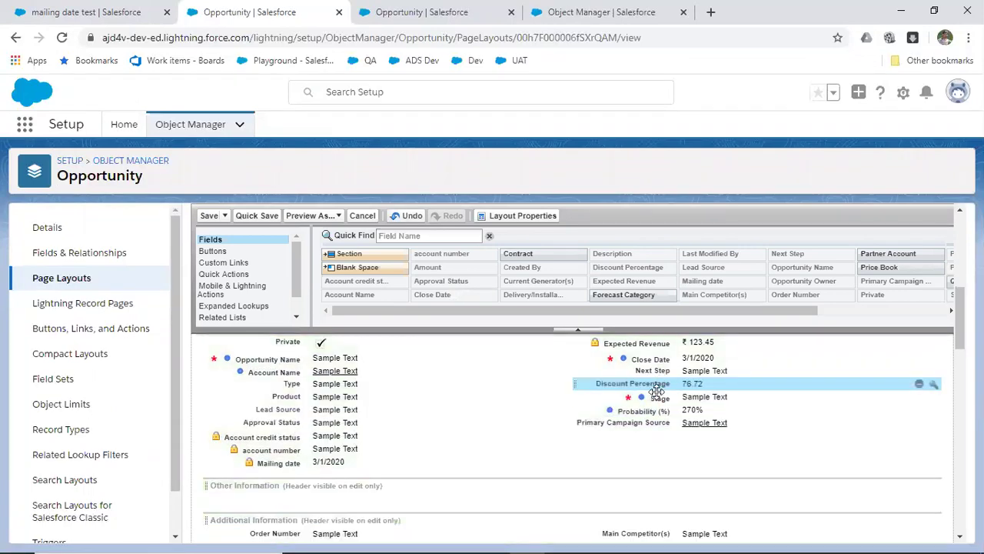
pyautogui.moveTo(393, 394); pyautogui.dragTo(646, 395)
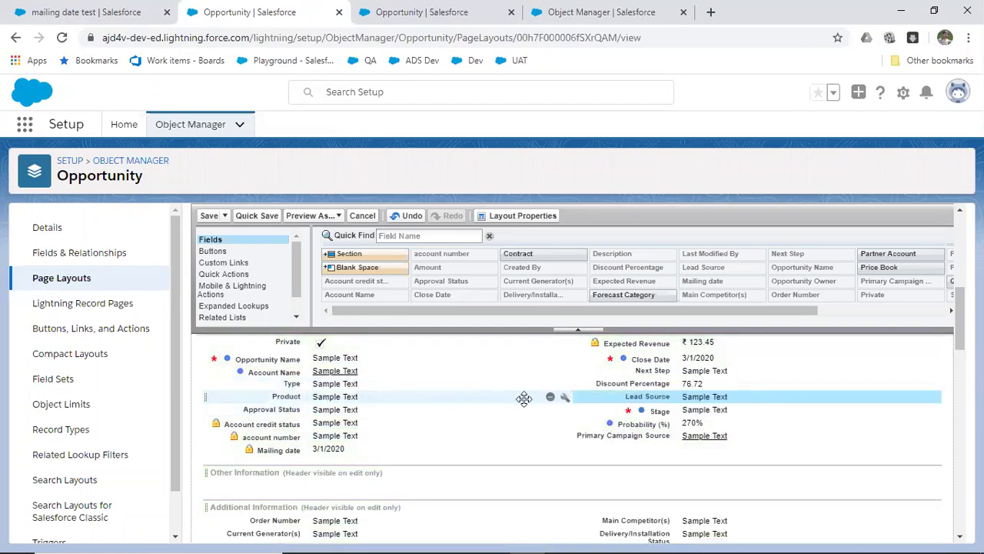
# - Remove the Product and Account credit status fields from the layout, and add Product back below Mailing date
pyautogui.click(551, 397)
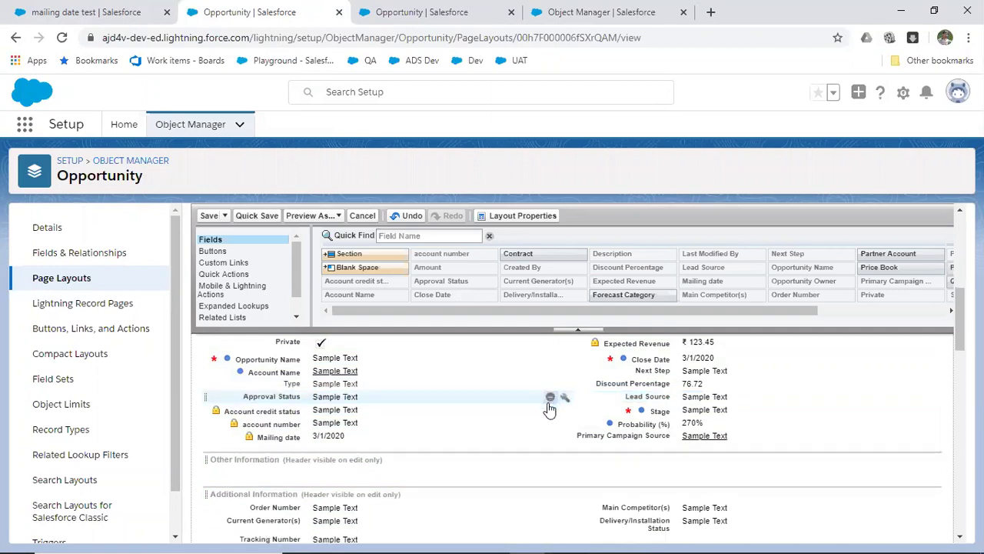
pyautogui.click(549, 410)
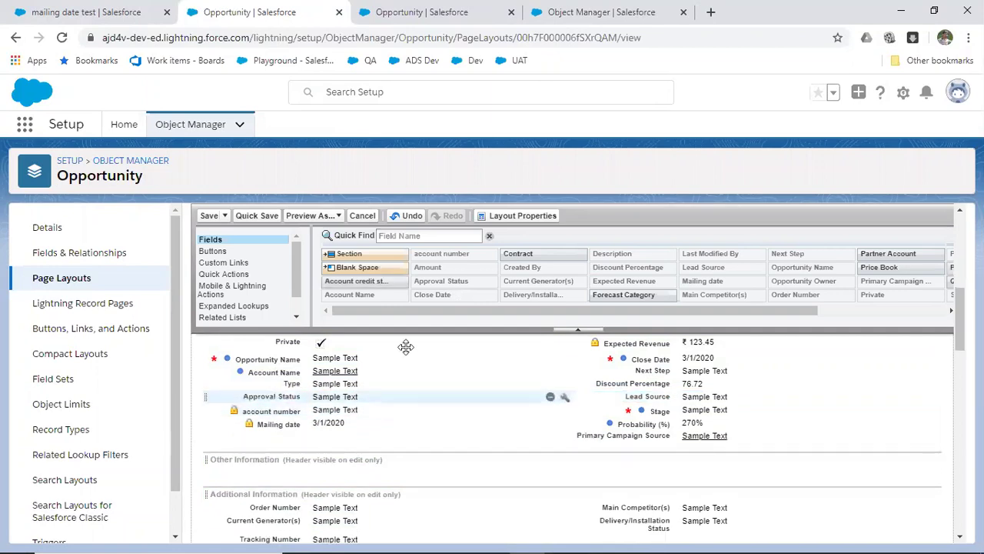
pyautogui.hscroll(3, 557, 284)
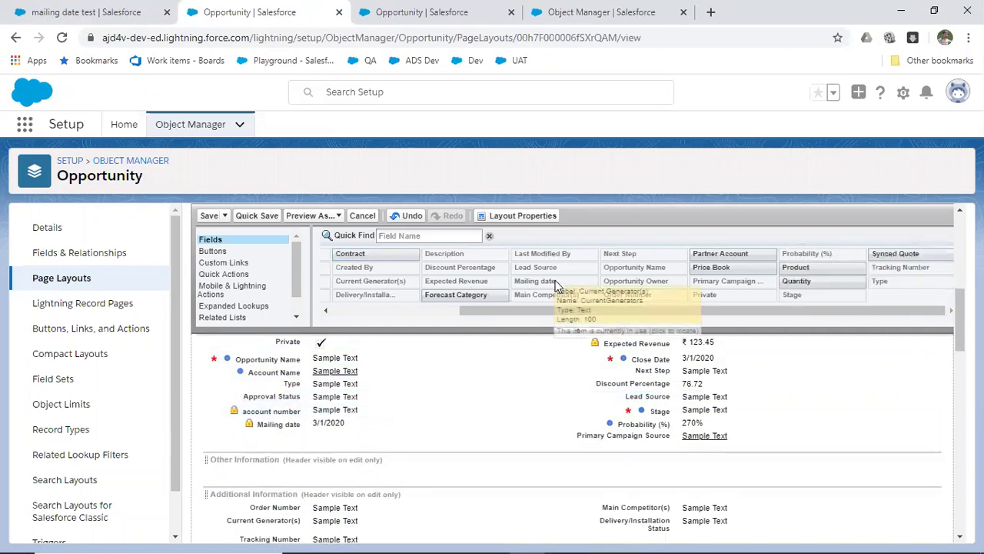
pyautogui.hscroll(-1, 558, 285)
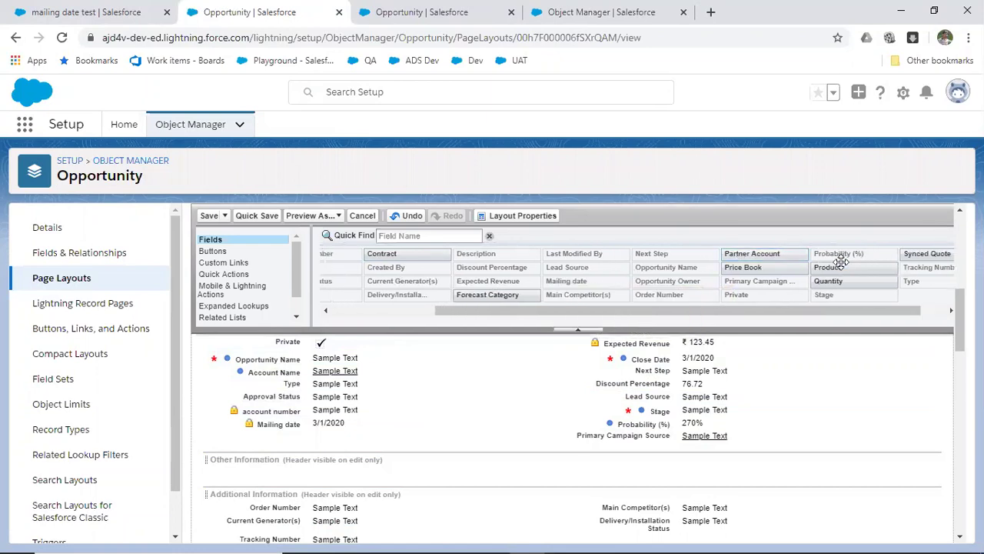
pyautogui.moveTo(841, 266); pyautogui.dragTo(273, 435)
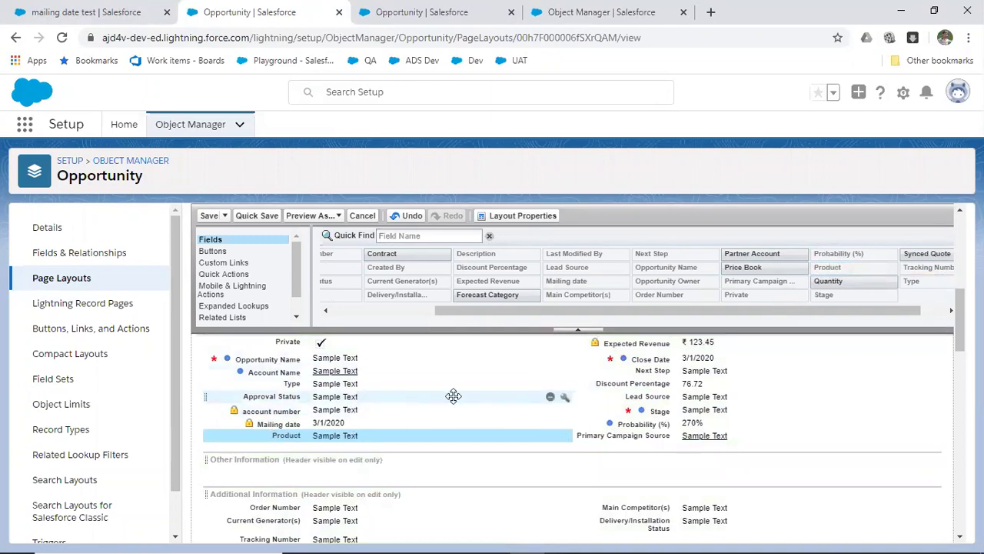
# - Review the layout's Related Lists section and show the available related lists in the palette
pyautogui.scroll(-5, 440, 398)
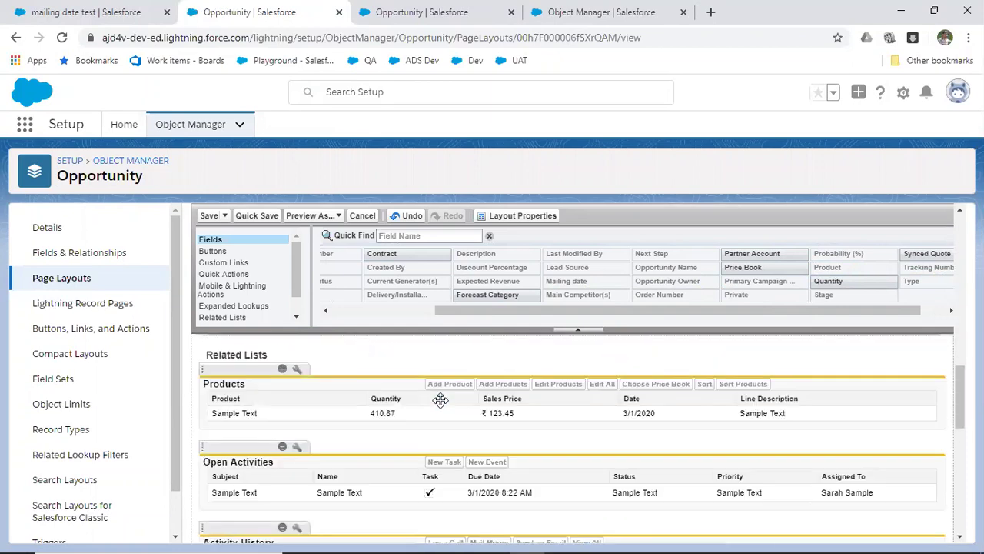
pyautogui.scroll(-2, 440, 399)
pyautogui.scroll(3, 438, 401)
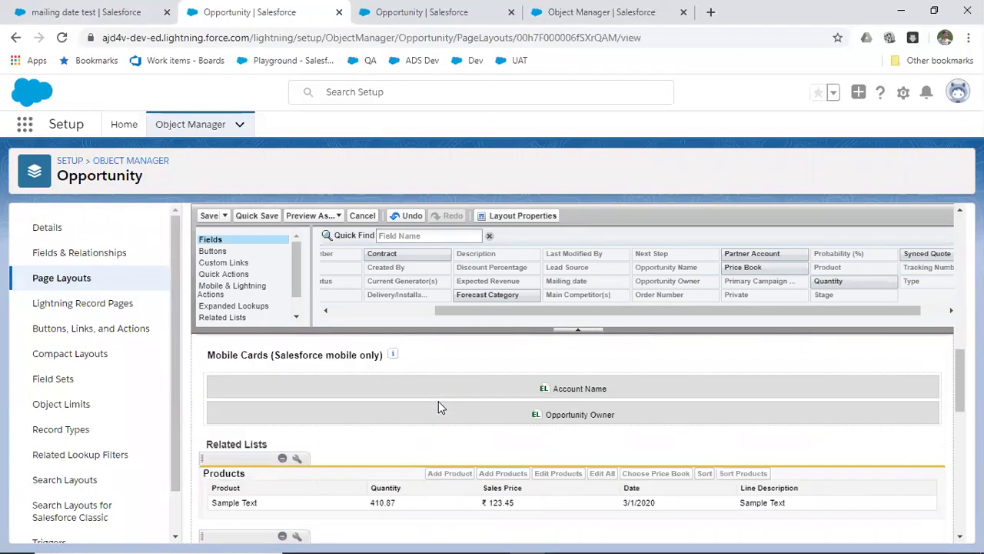
pyautogui.scroll(3, 438, 401)
pyautogui.click(231, 318)
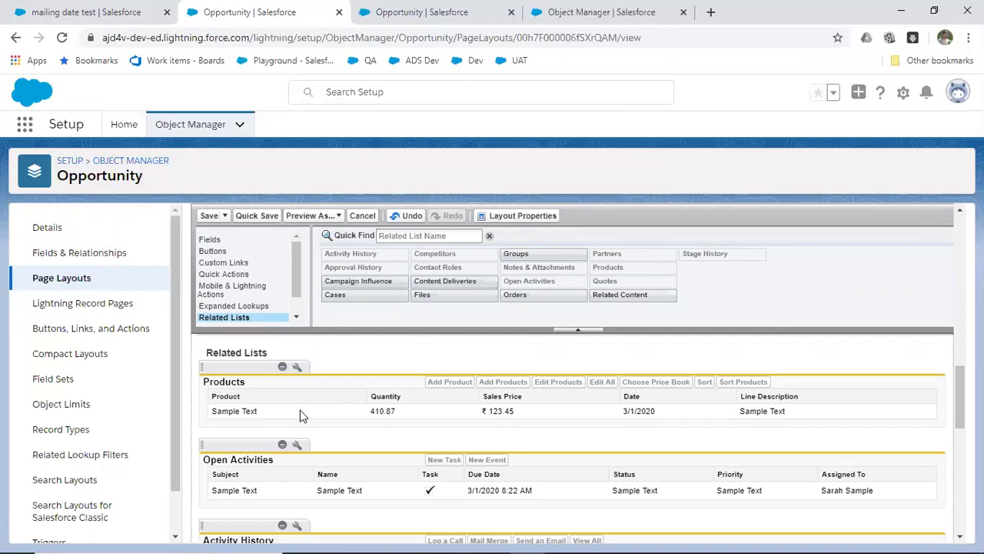
# - Add List Price to the Products related list's columns, remove Quantity, and apply the column settings to all the other page layouts
pyautogui.click(297, 368)
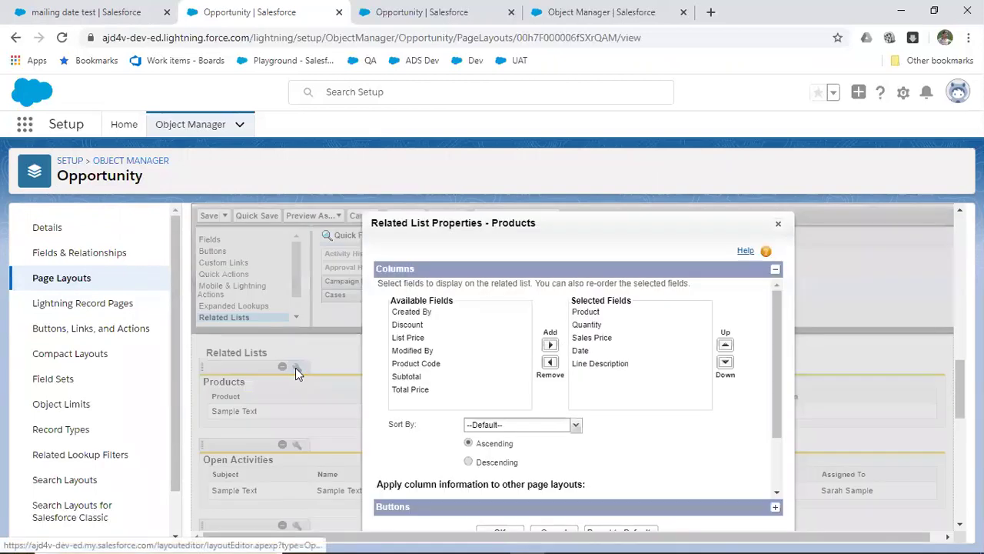
pyautogui.click(437, 339)
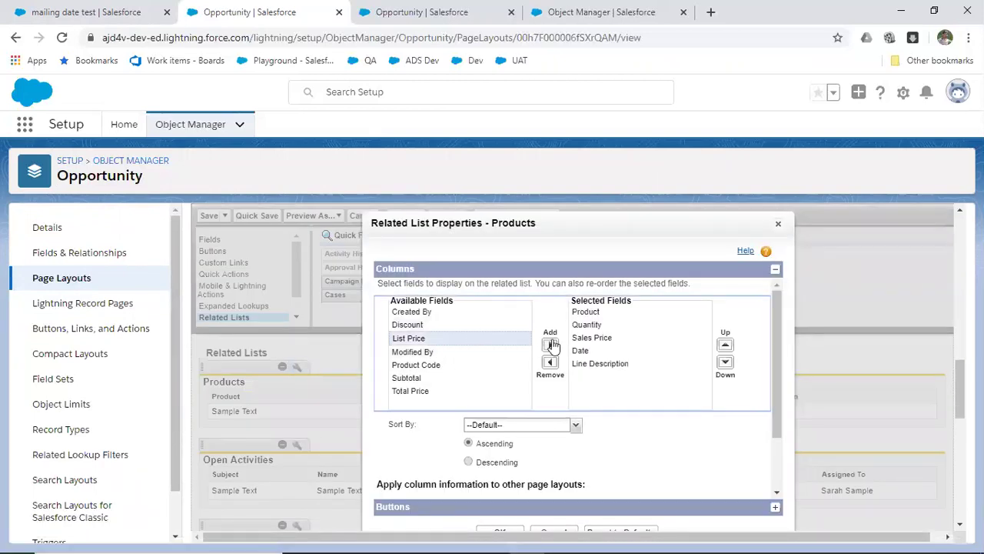
pyautogui.click(551, 345)
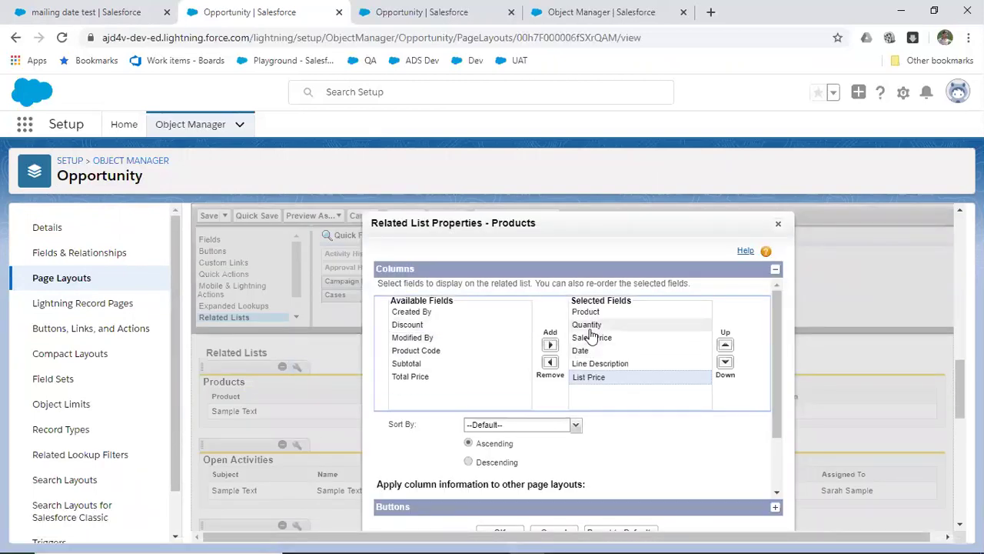
pyautogui.click(588, 325)
pyautogui.click(551, 364)
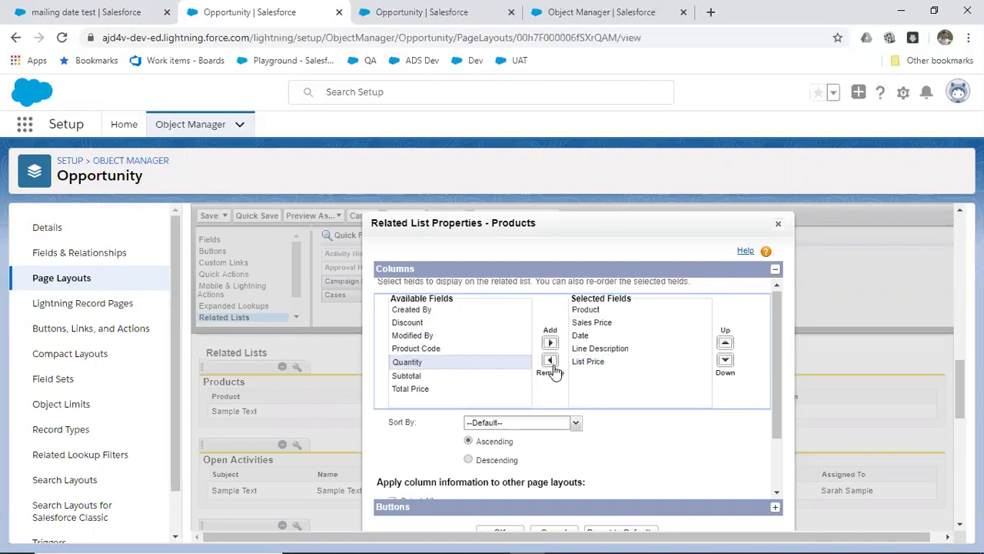
pyautogui.scroll(-1, 600, 415)
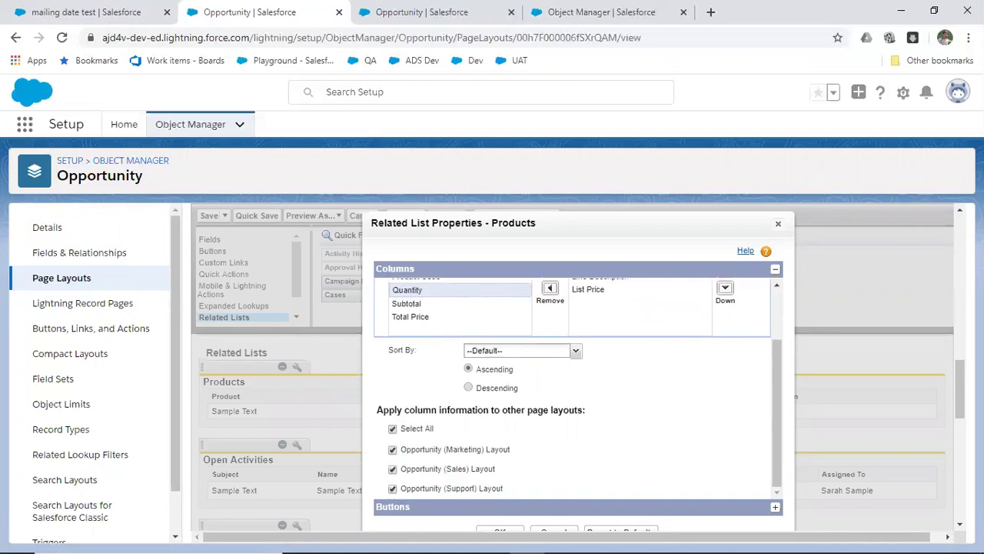
pyautogui.scroll(-2, 574, 486)
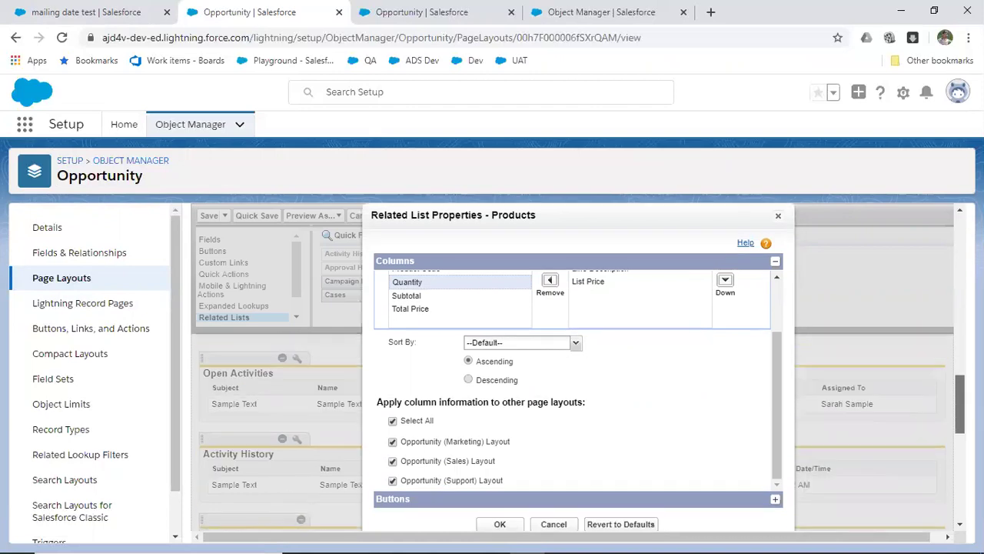
pyautogui.click(499, 524)
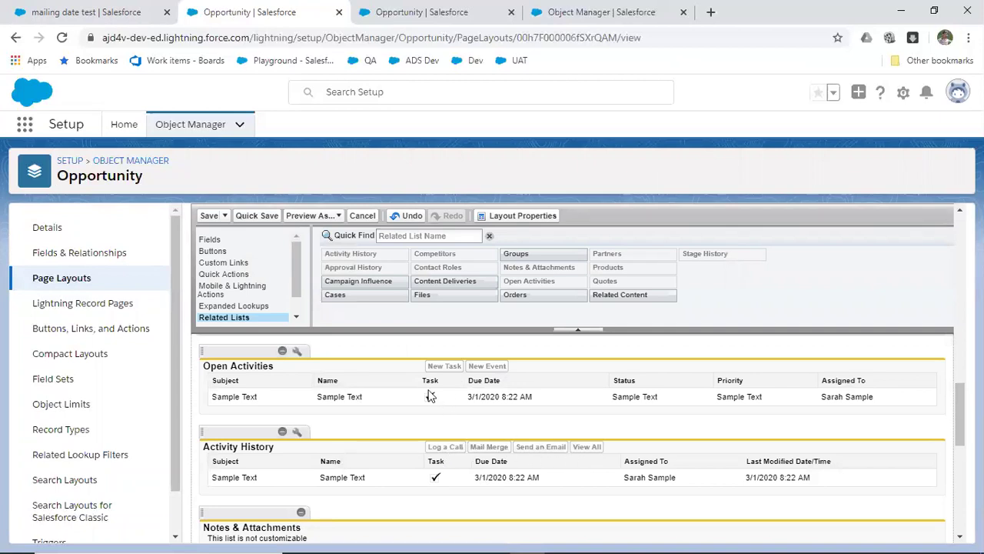
# - Remove the Contact Roles and Partners related lists from the page layout and save the layout
pyautogui.scroll(-2, 539, 417)
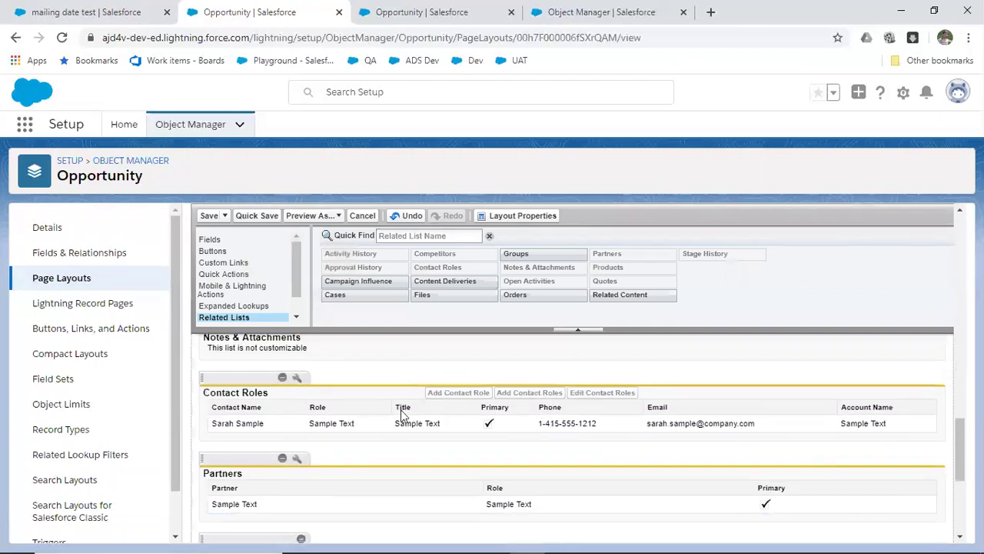
pyautogui.click(283, 379)
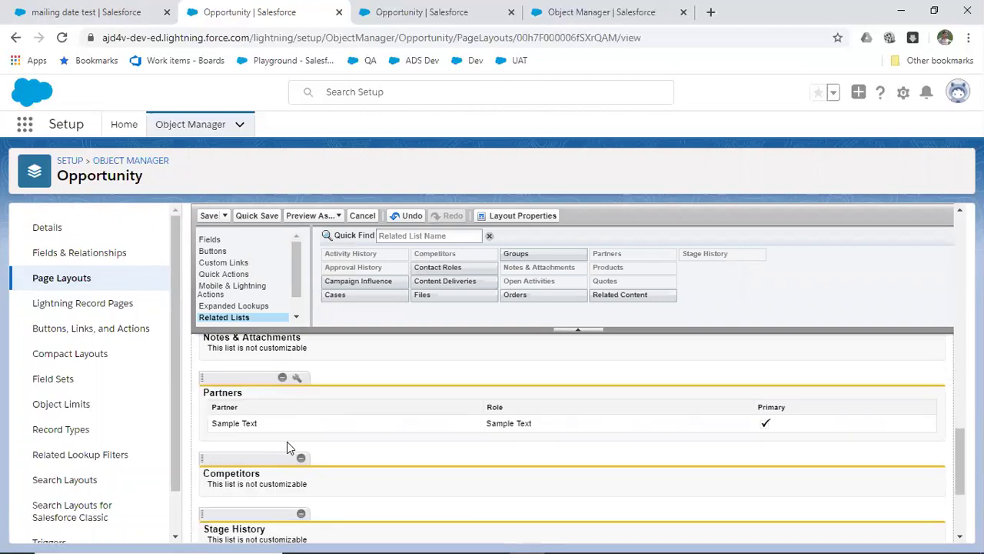
pyautogui.click(284, 378)
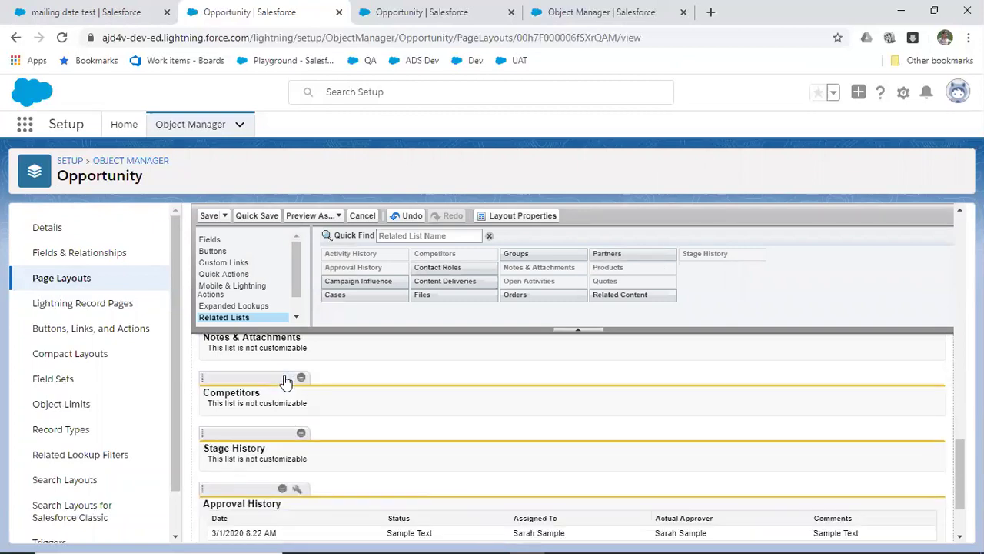
pyautogui.click(207, 216)
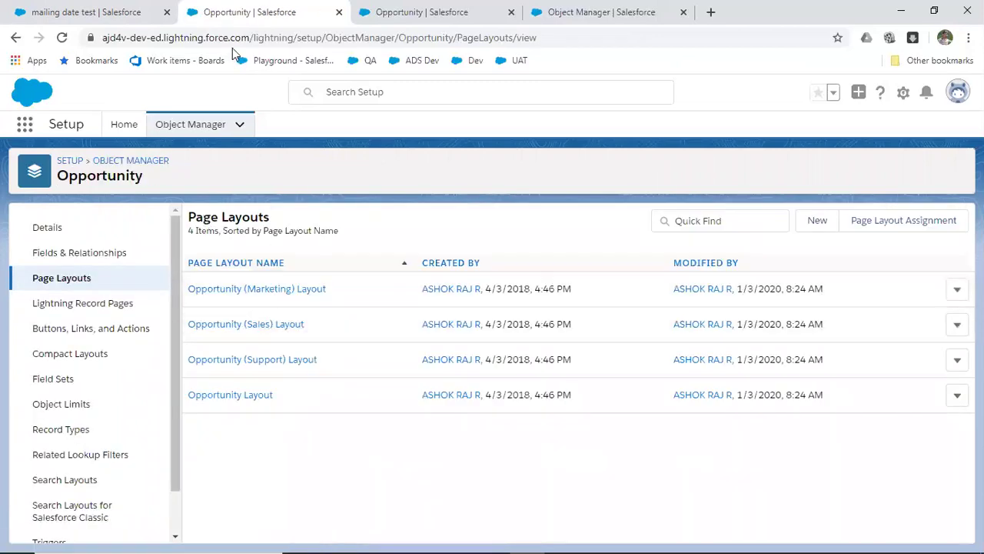
# - Reload the mailing date test opportunity record and examine the field arrangement in its details
pyautogui.hotkey('ctrl', 'Tab')
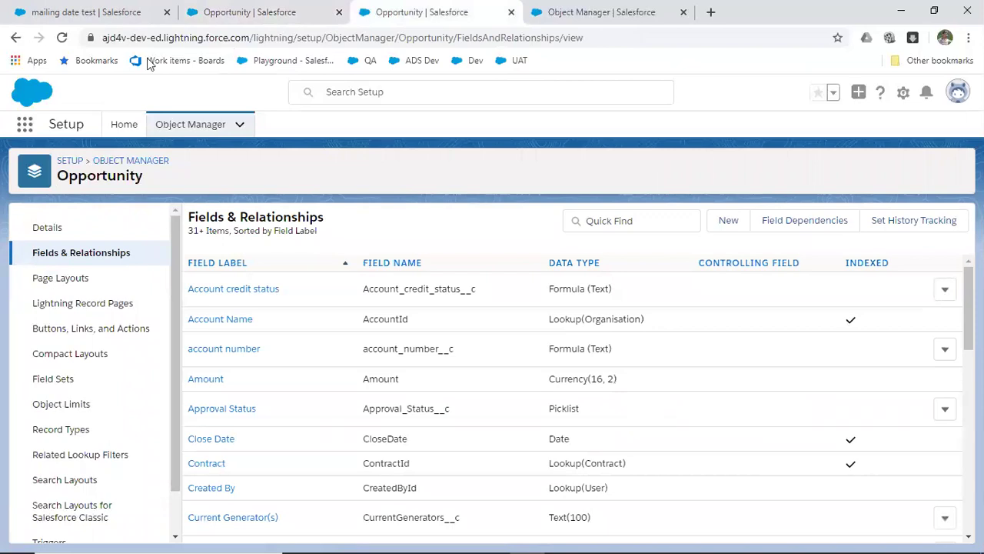
pyautogui.hotkey('ctrl', '1')
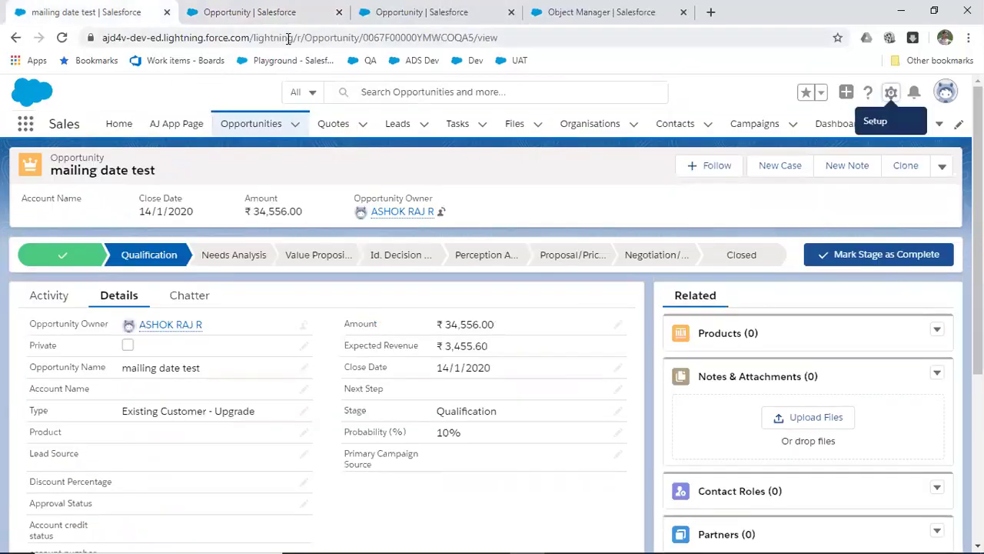
pyautogui.click(289, 43)
pyautogui.press('Return')
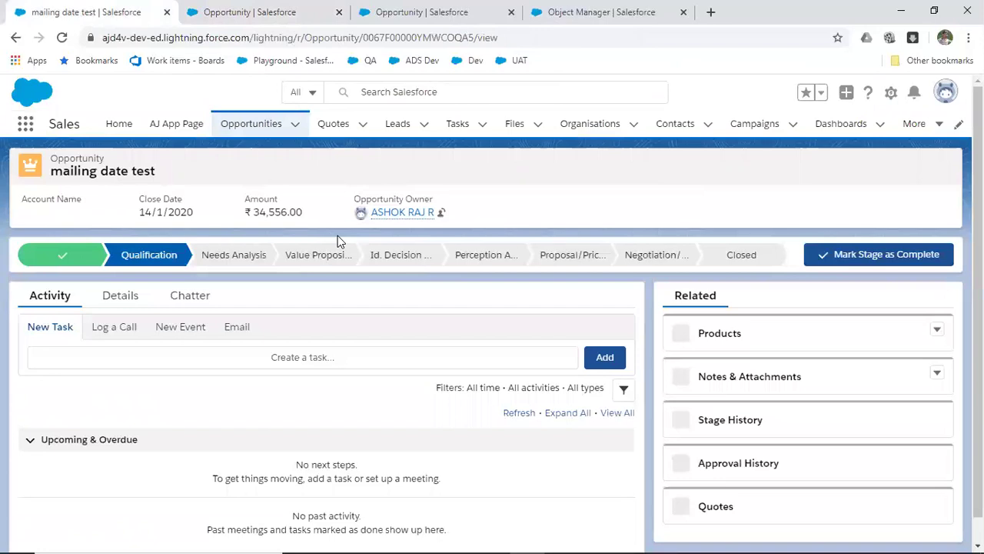
pyautogui.click(116, 303)
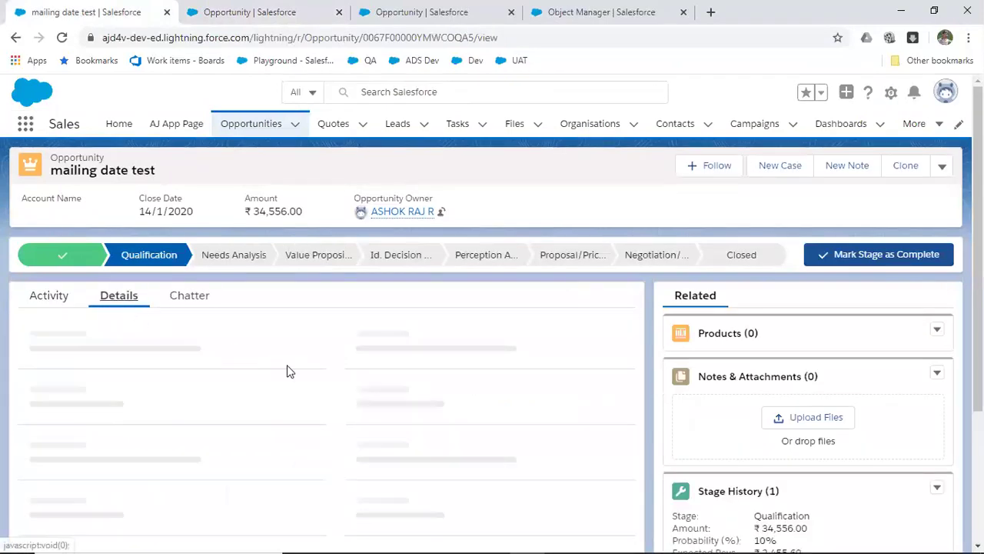
pyautogui.scroll(-2, 286, 370)
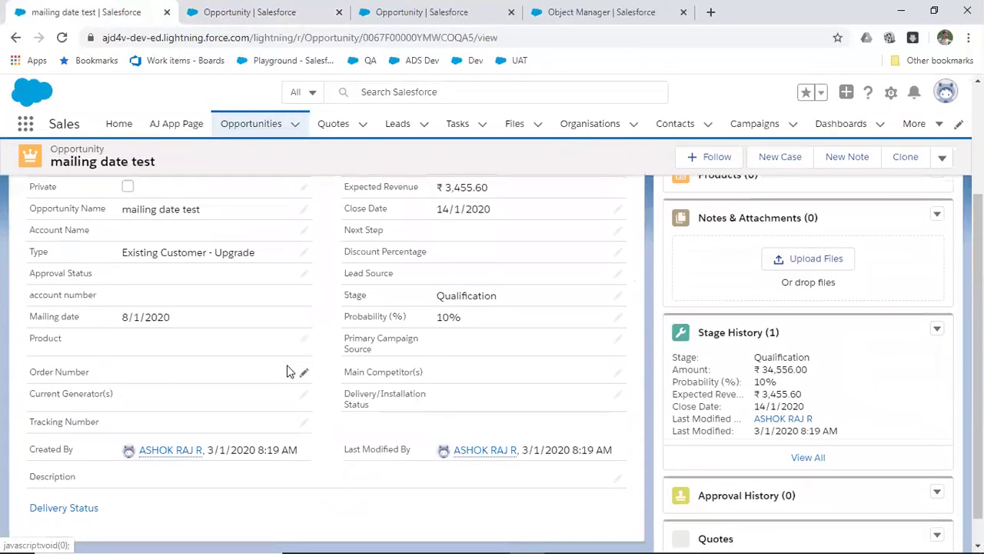
pyautogui.scroll(1, 291, 372)
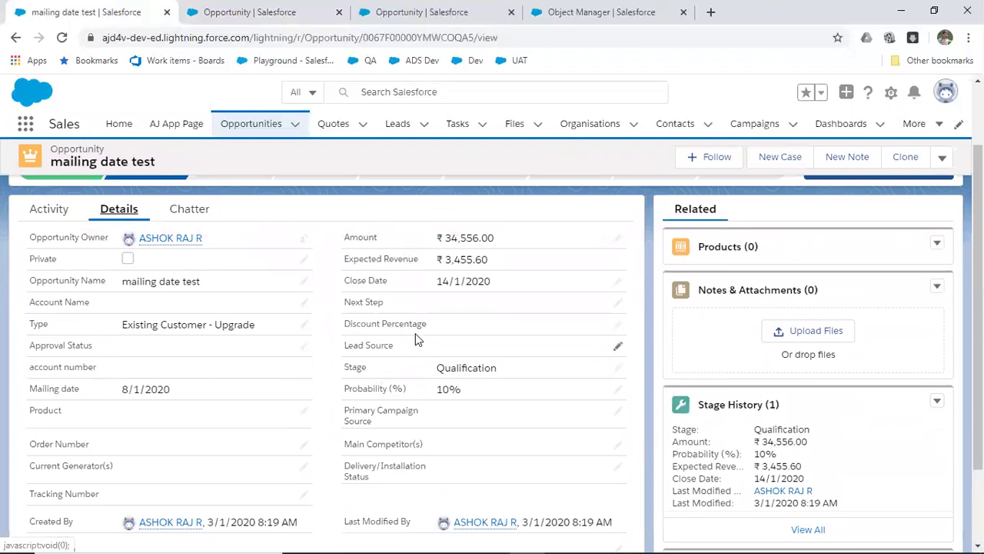
# - Open the record's Discount Percentage field for editing, cancel without changes, and review the record's related lists
pyautogui.doubleClick(363, 324)
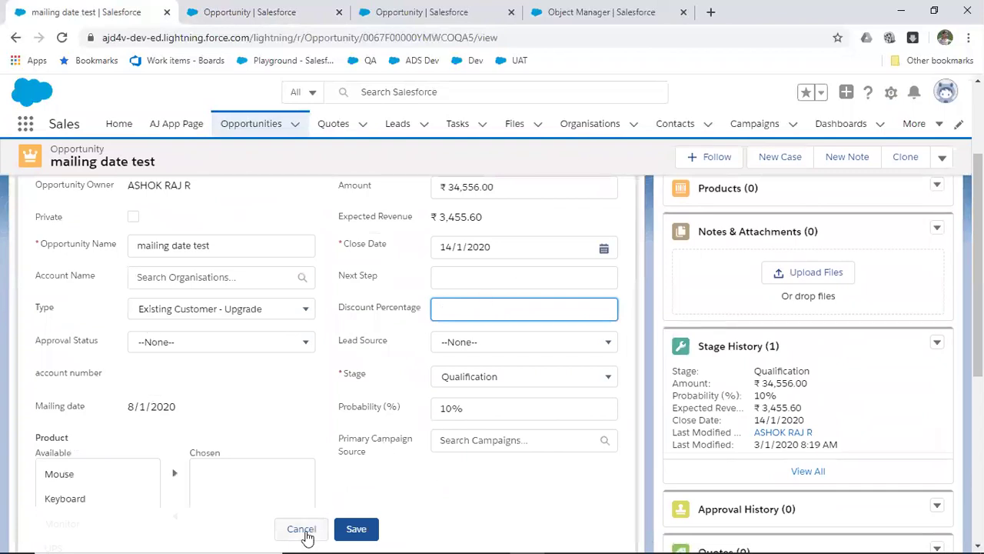
pyautogui.click(301, 529)
pyautogui.scroll(-1, 766, 396)
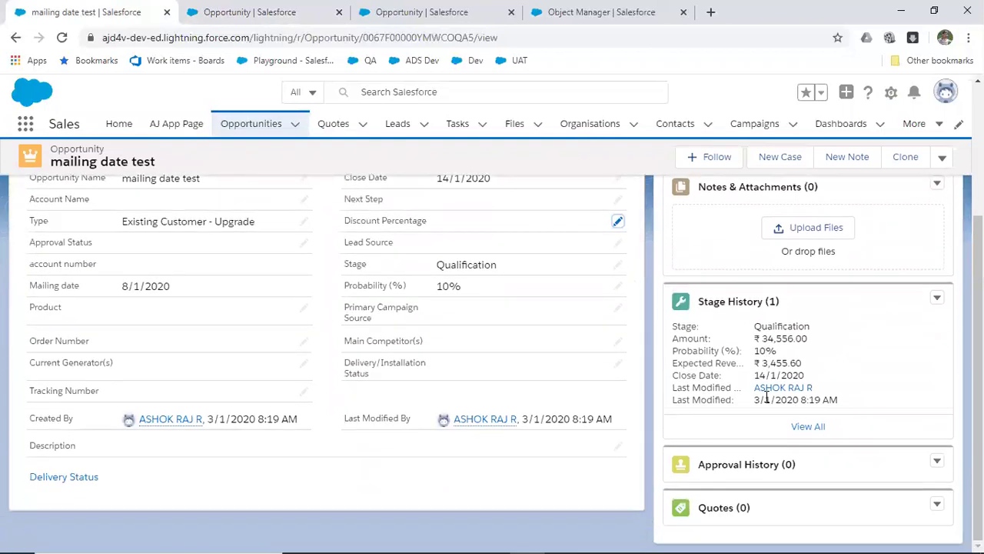
pyautogui.scroll(3, 766, 398)
pyautogui.scroll(-3, 766, 400)
pyautogui.scroll(3, 766, 400)
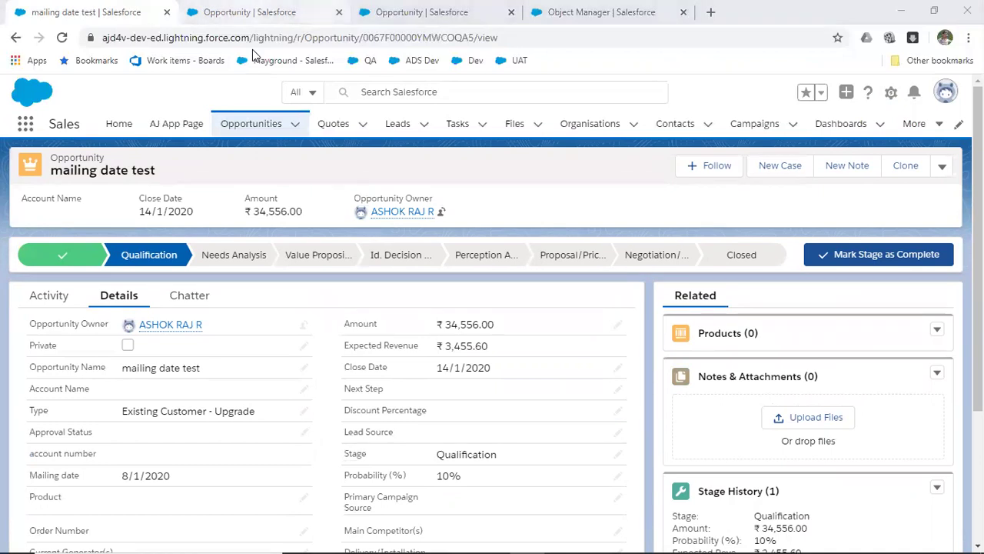
# - Return to the Opportunity page layouts in Setup and start creating a new page layout
pyautogui.hotkey('ctrl', 'Tab')
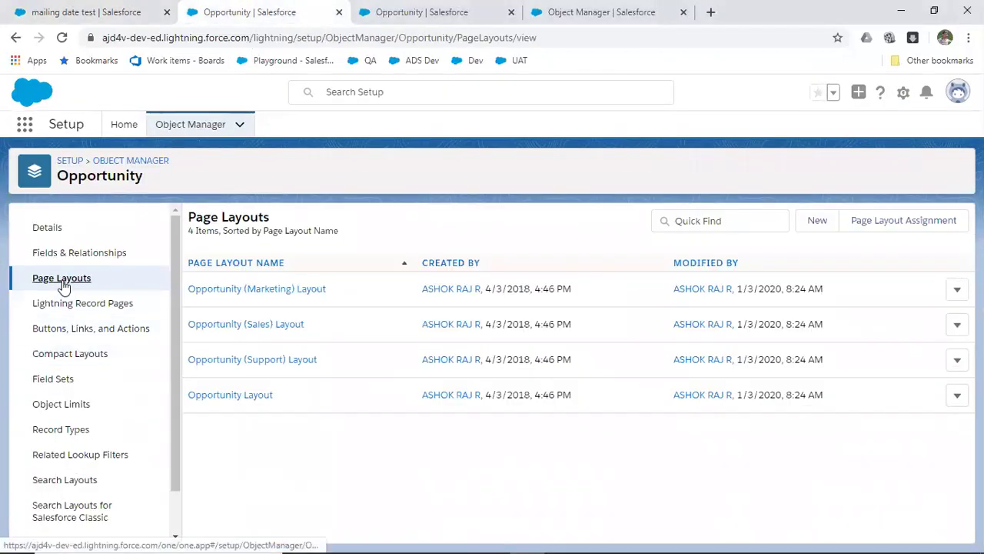
pyautogui.click(817, 223)
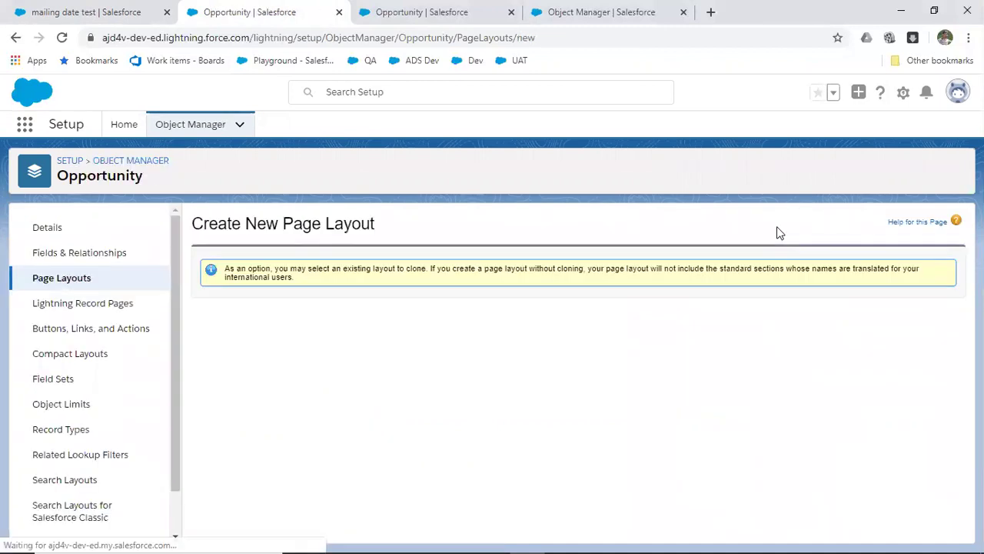
pyautogui.click(411, 306)
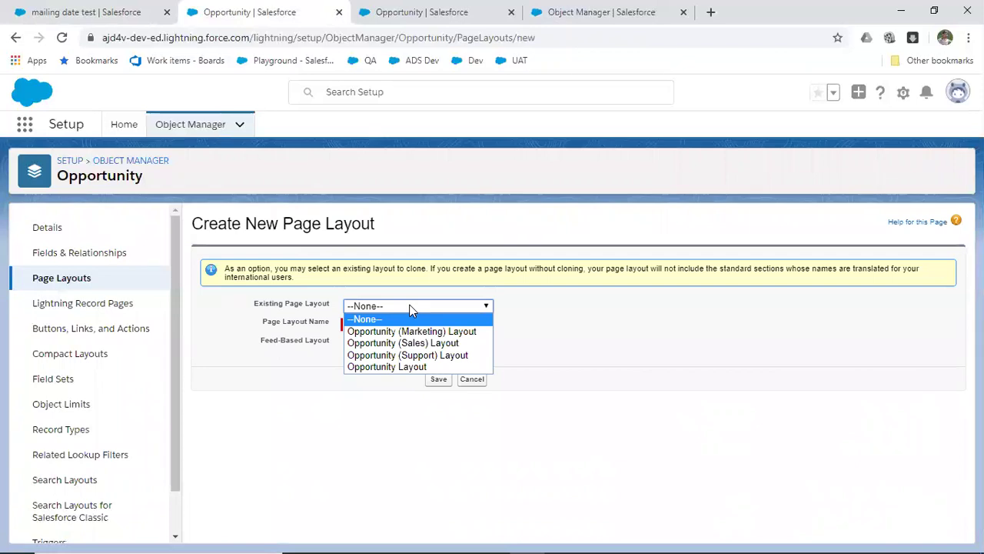
pyautogui.click(389, 367)
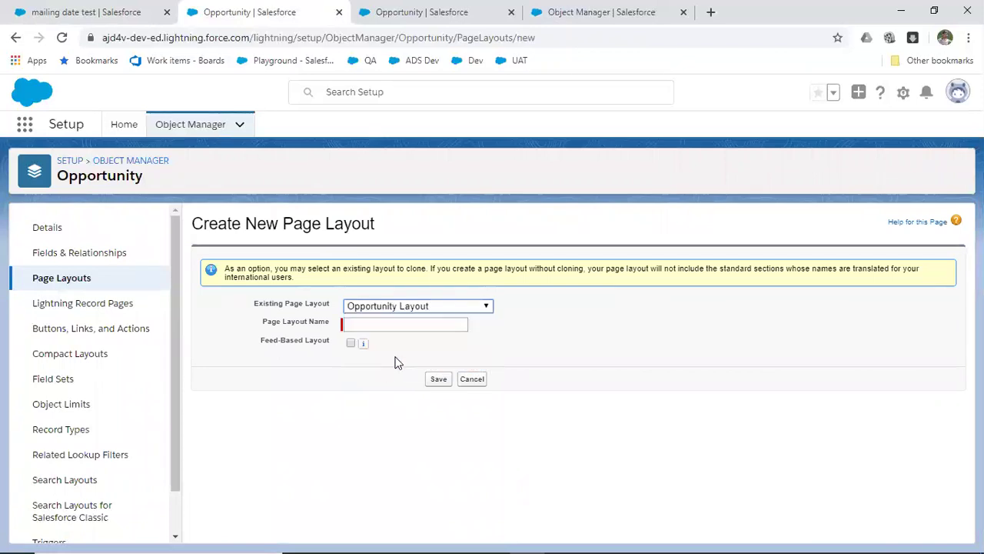
pyautogui.click(390, 307)
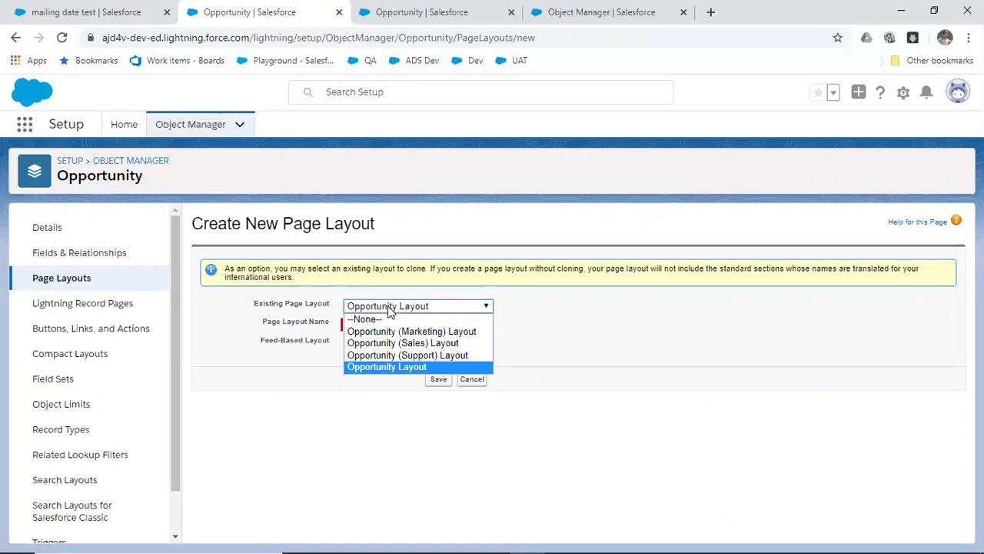
pyautogui.click(391, 314)
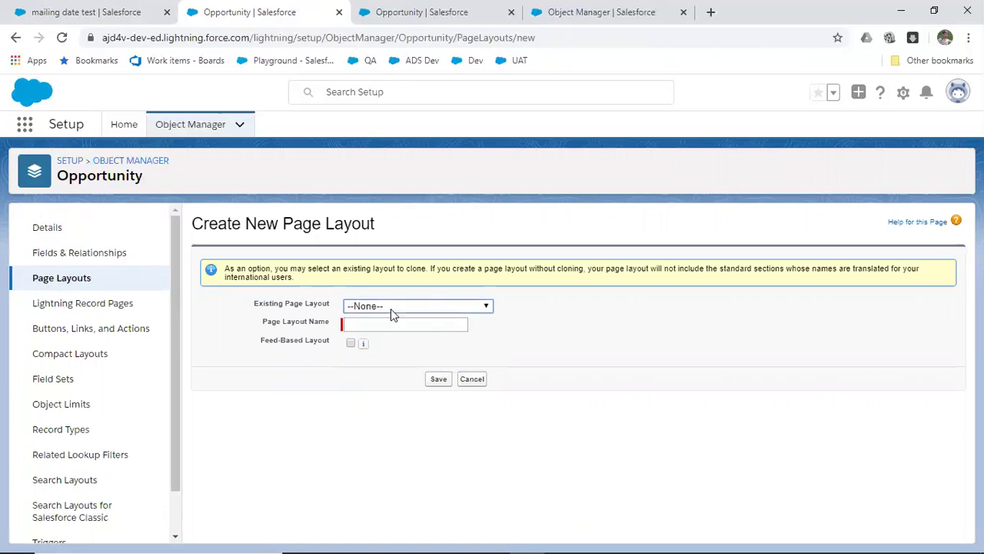
pyautogui.click(391, 309)
pyautogui.click(391, 367)
pyautogui.click(437, 310)
pyautogui.click(435, 317)
# - Name the new page layout "Individual layout" and save it without cloning an existing layout
pyautogui.click(426, 324)
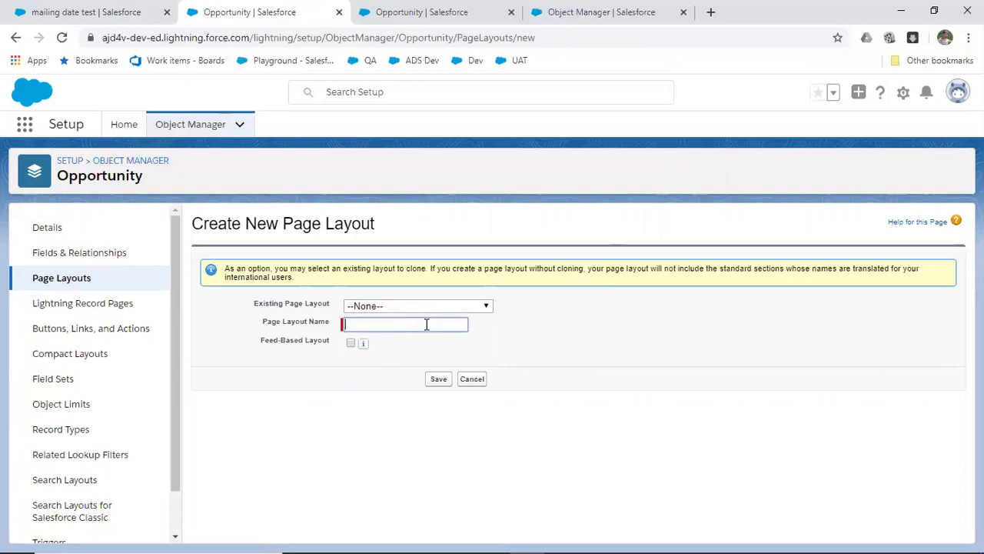
pyautogui.write('Individual layout')
pyautogui.click(438, 379)
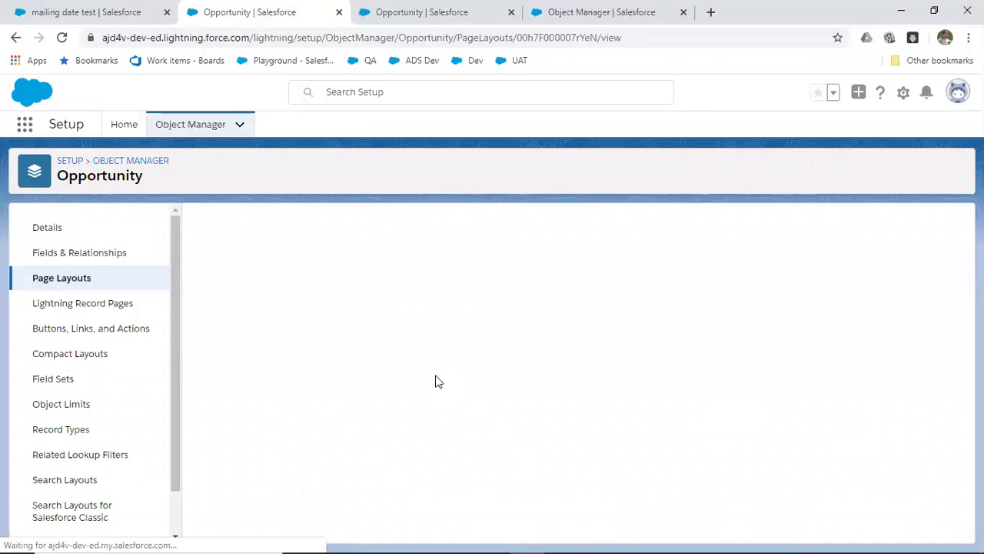
# - Review the new layout's default fields and sections, and inspect the Probability (%) field properties without changing them
pyautogui.scroll(-10, 435, 381)
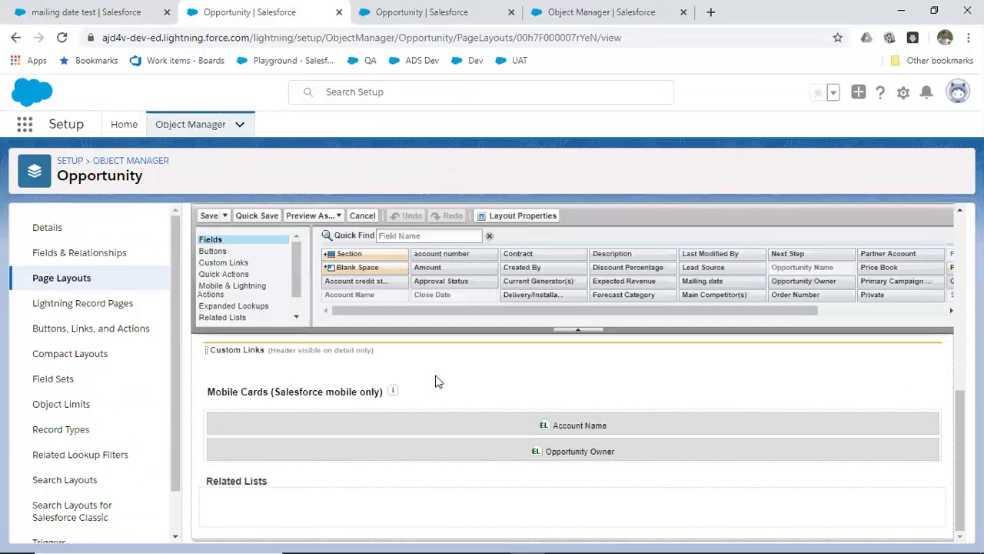
pyautogui.scroll(4, 435, 381)
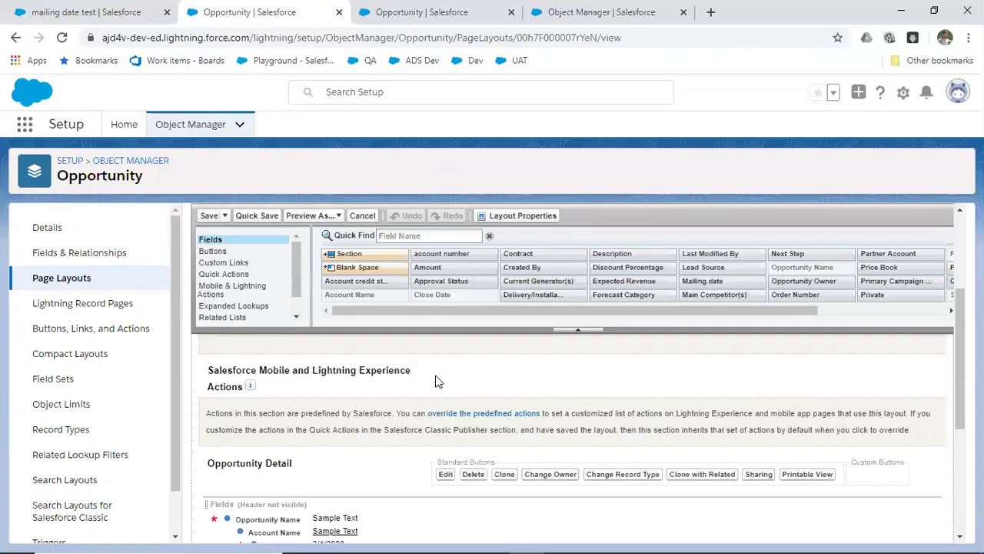
pyautogui.scroll(-2, 435, 376)
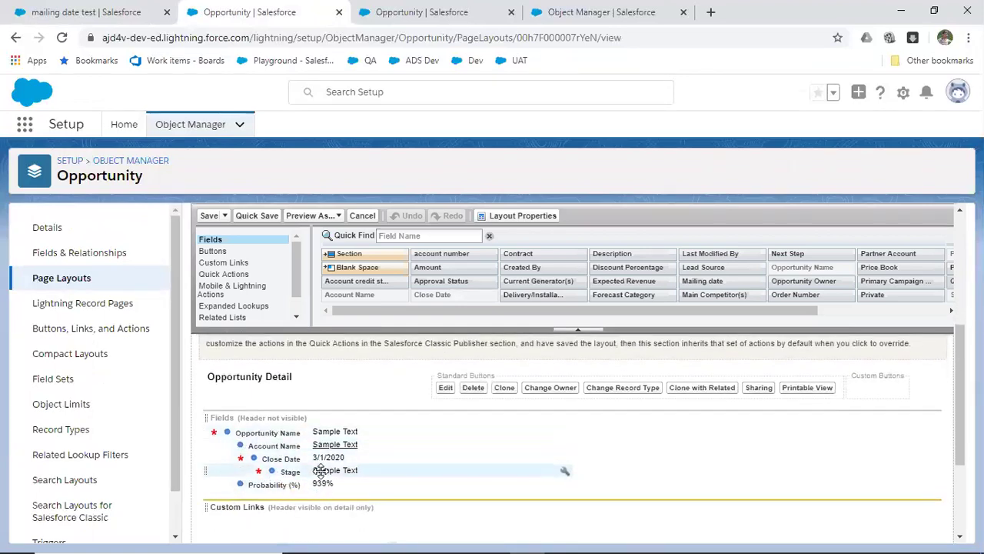
pyautogui.scroll(-3, 320, 469)
pyautogui.scroll(2, 321, 469)
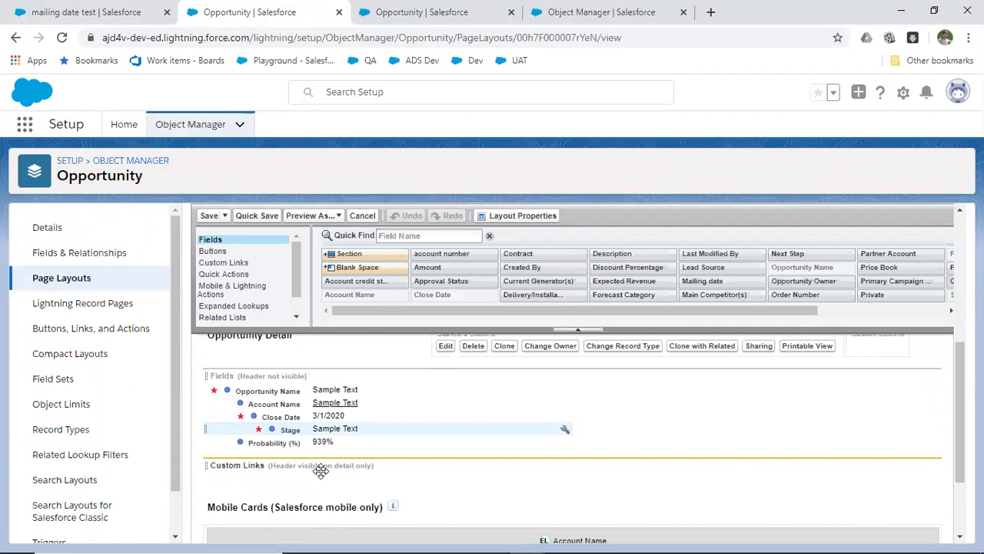
pyautogui.click(566, 444)
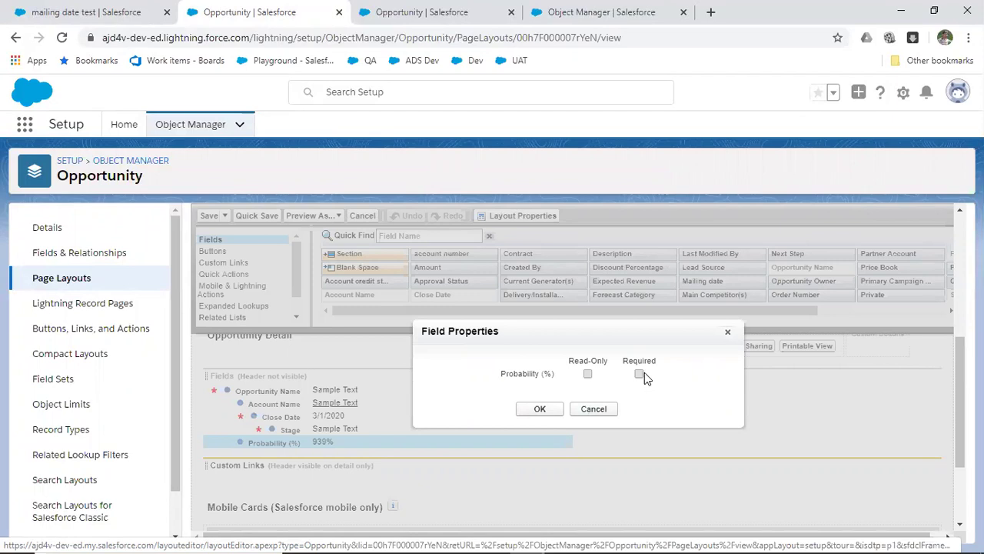
pyautogui.click(581, 410)
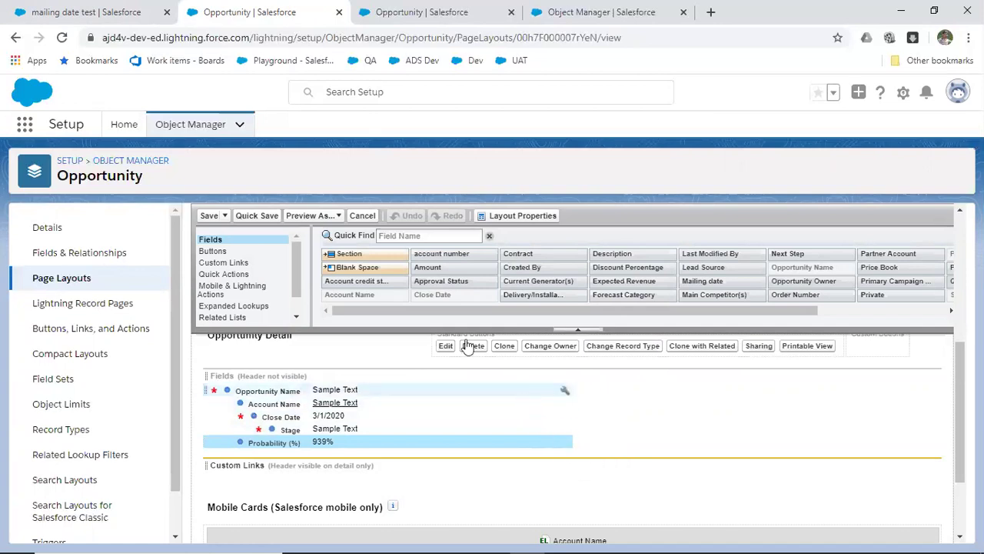
# - Add the Approval Status field to the new layout between Opportunity Name and Account Name
pyautogui.moveTo(424, 281); pyautogui.dragTo(375, 401)
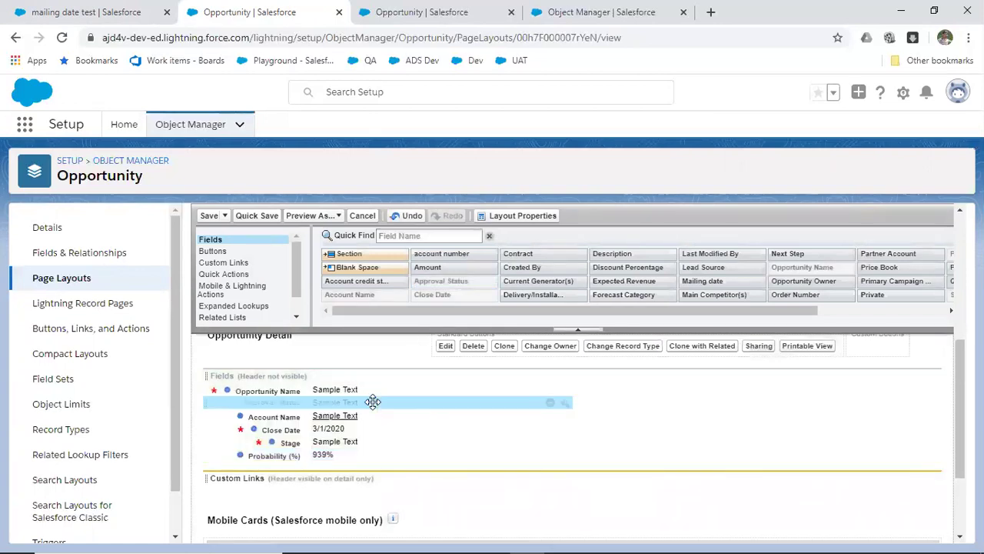
# - Remove the Approval Status field from the Individual layout's Fields section
pyautogui.click(550, 404)
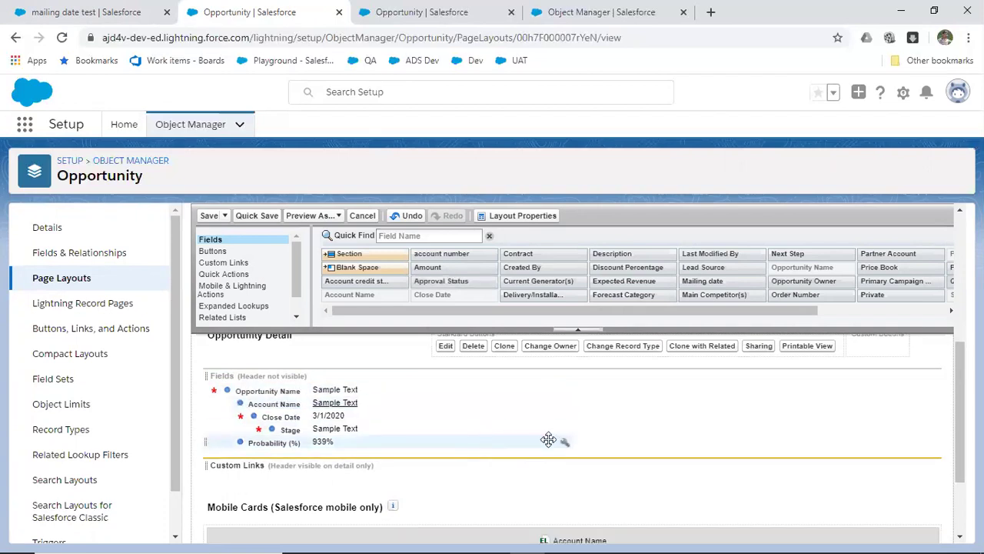
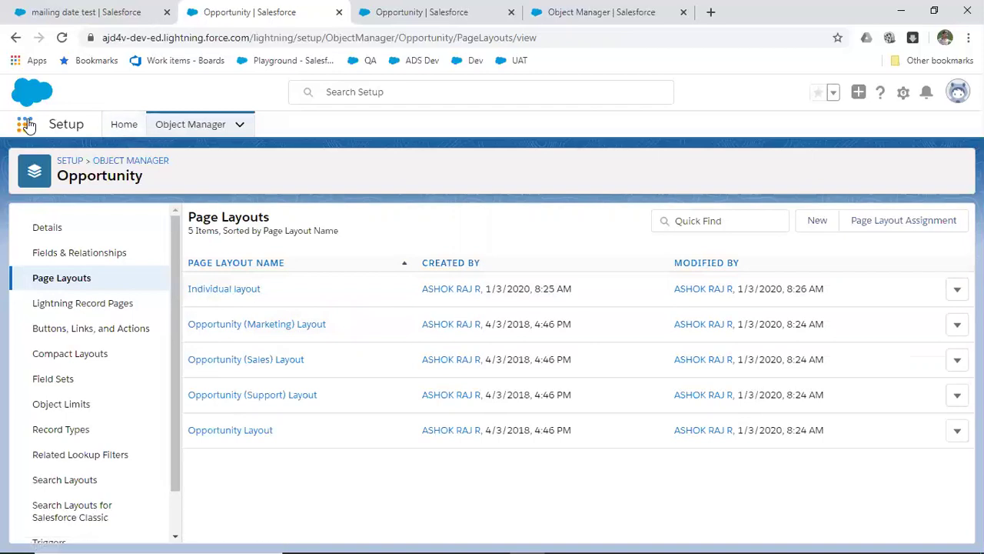
# - Search the App Launcher for "organi" and open the Organisations list
pyautogui.click(25, 124)
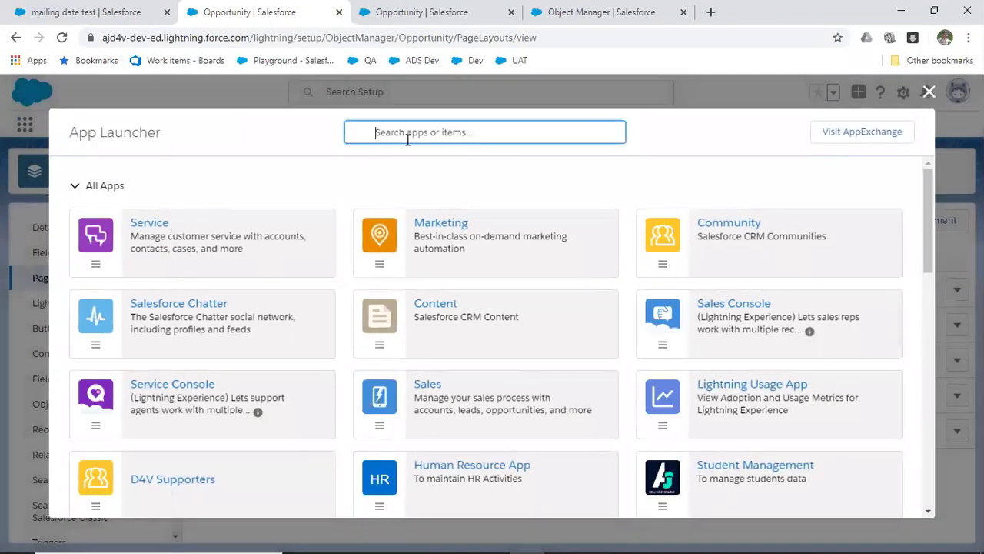
pyautogui.write('organi')
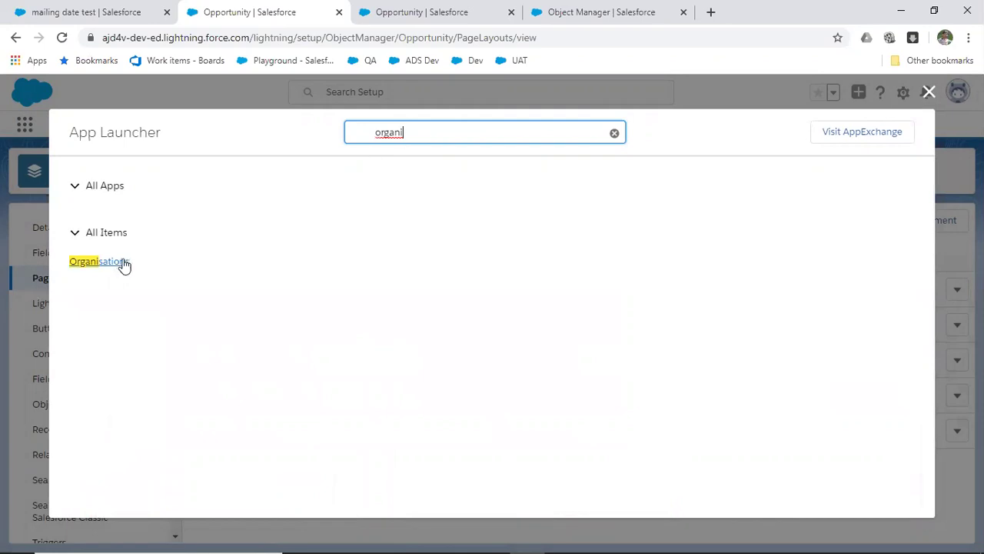
pyautogui.click(121, 262)
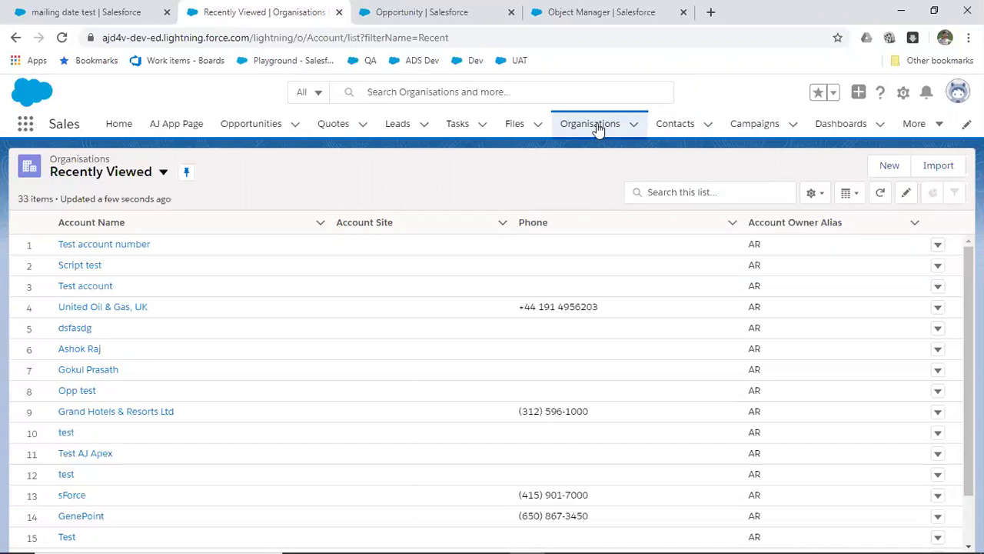
# - Start a new organisation and compare the Individual Account and Test record type choices, ending with Individual Account selected
pyautogui.click(889, 166)
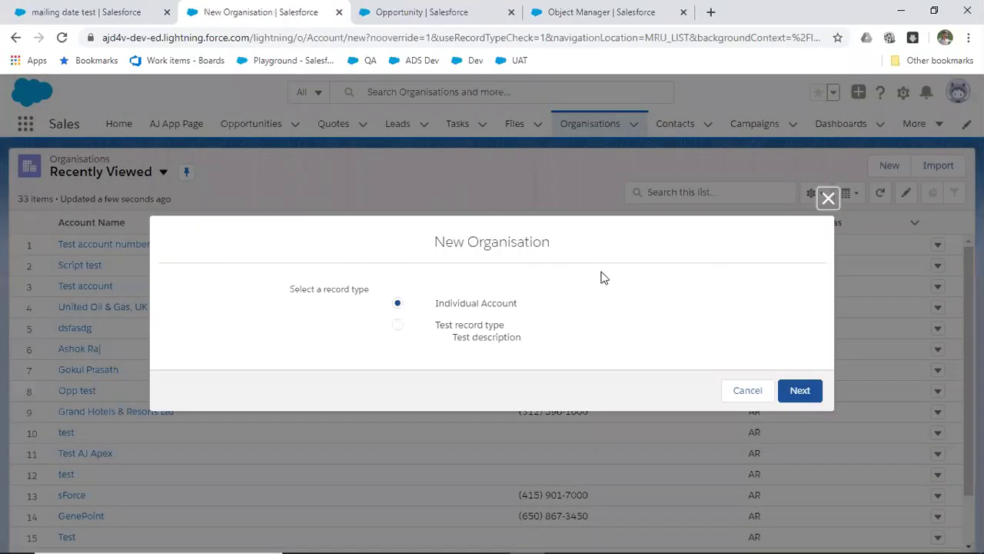
pyautogui.tripleClick(454, 306)
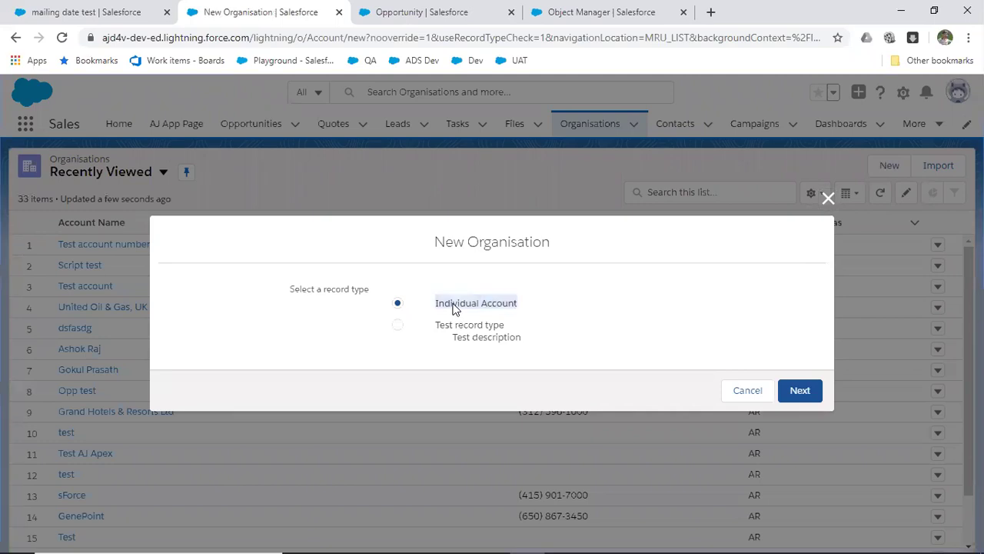
pyautogui.tripleClick(466, 331)
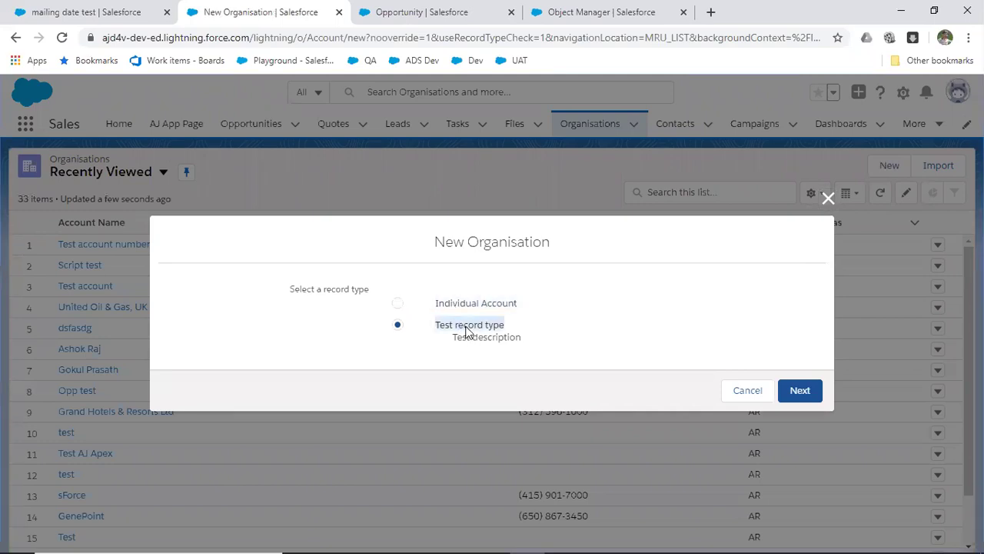
pyautogui.doubleClick(461, 304)
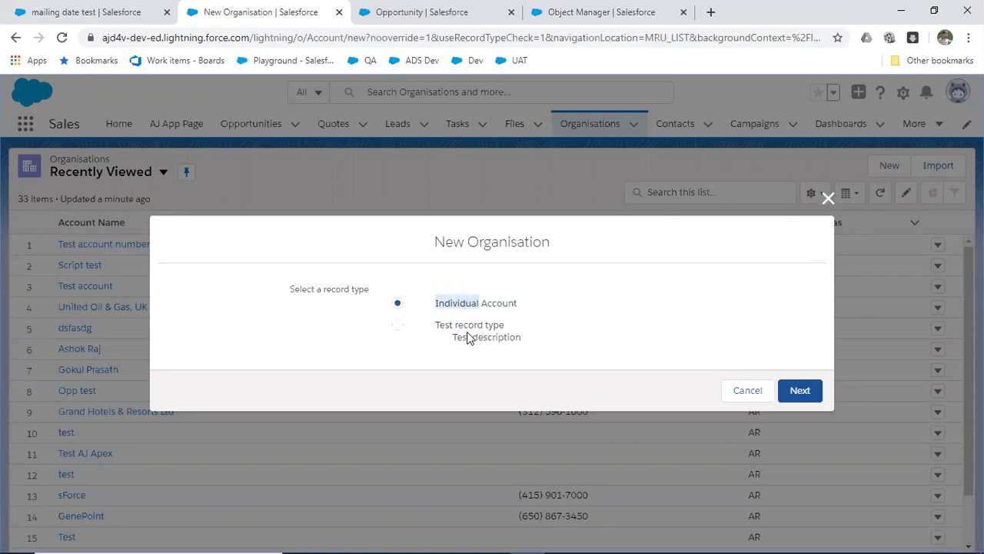
pyautogui.doubleClick(467, 339)
pyautogui.doubleClick(460, 306)
pyautogui.moveTo(368, 292); pyautogui.dragTo(297, 293)
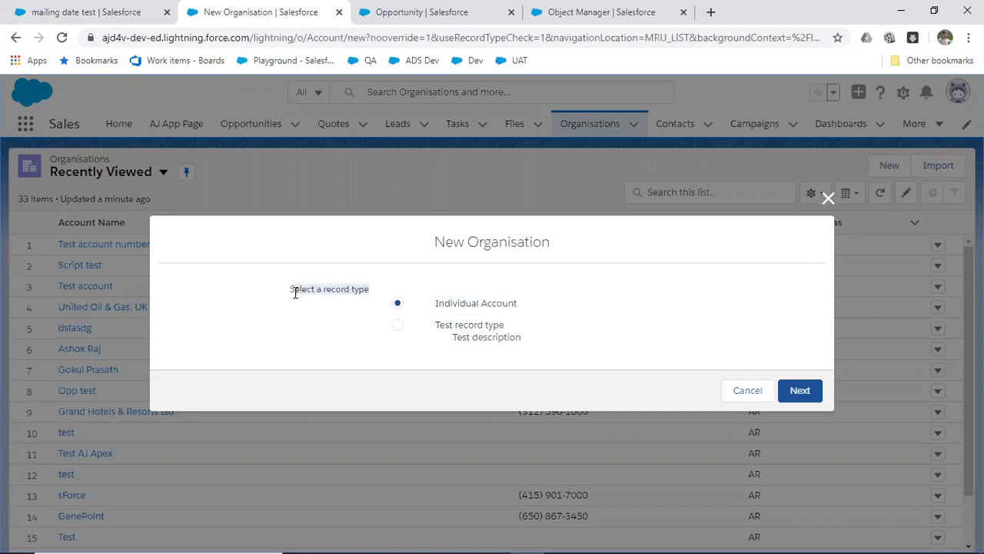
pyautogui.click(517, 306)
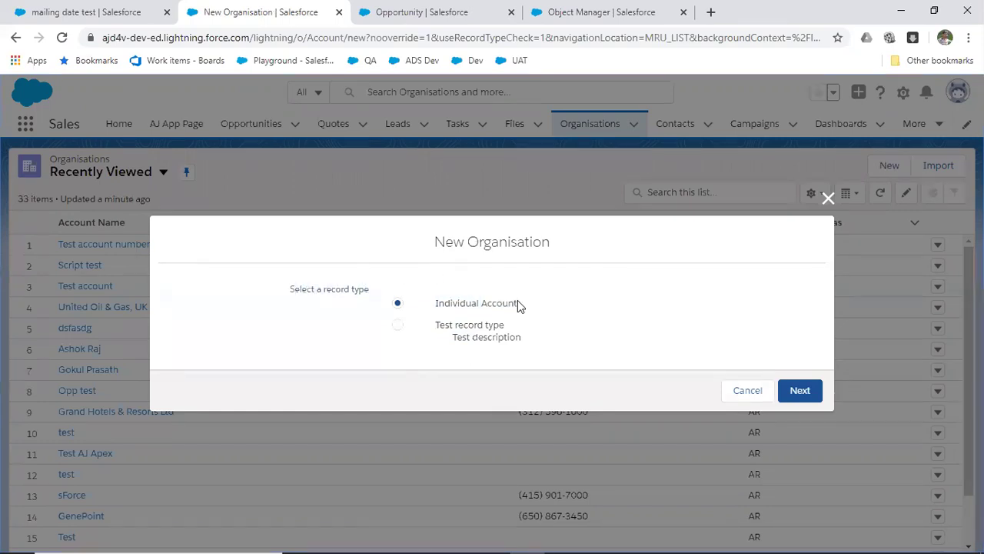
pyautogui.click(503, 336)
pyautogui.click(489, 311)
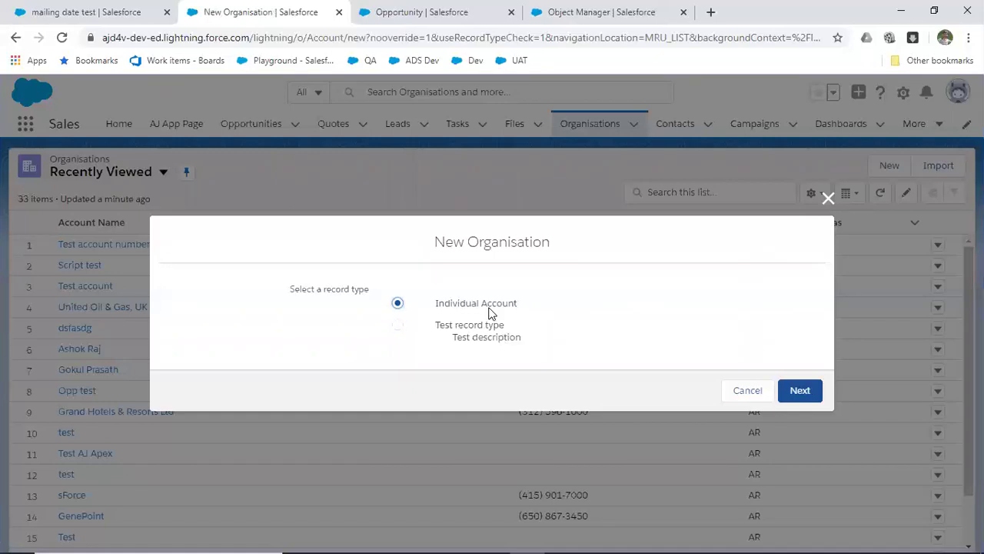
pyautogui.click(490, 340)
pyautogui.click(487, 312)
# - Open the new organisation form for Individual Account, review its sections and fields, and close it without saving
pyautogui.click(811, 391)
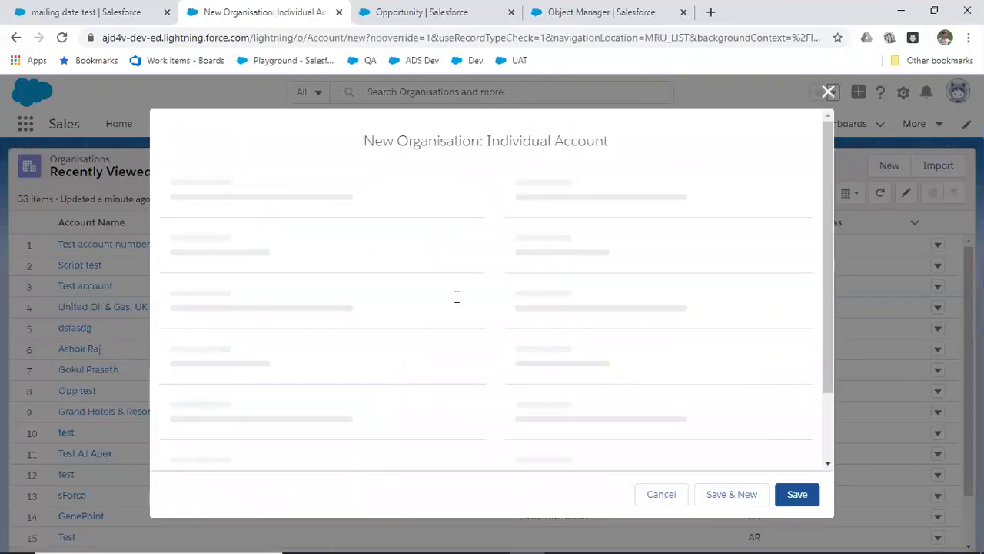
pyautogui.scroll(-5, 457, 297)
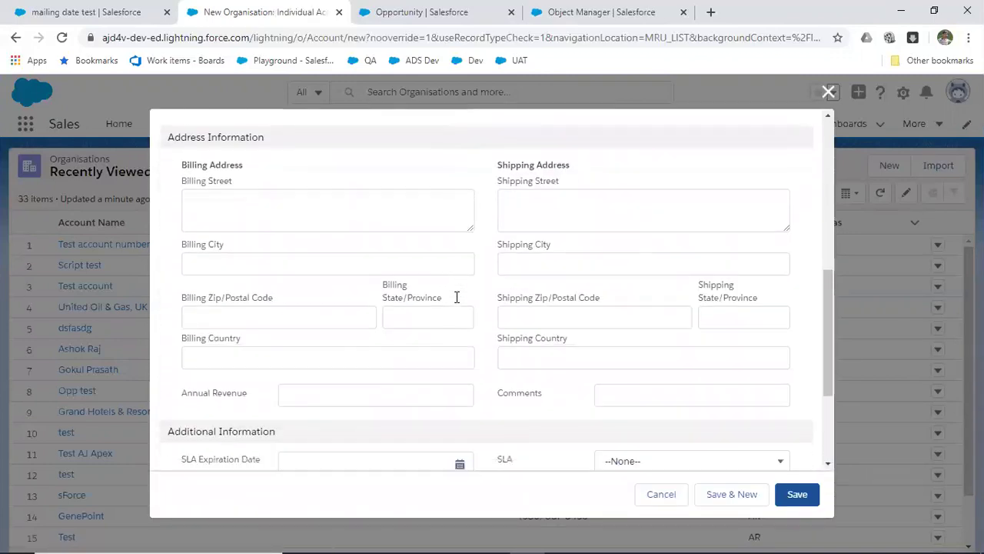
pyautogui.scroll(5, 457, 296)
pyautogui.click(827, 93)
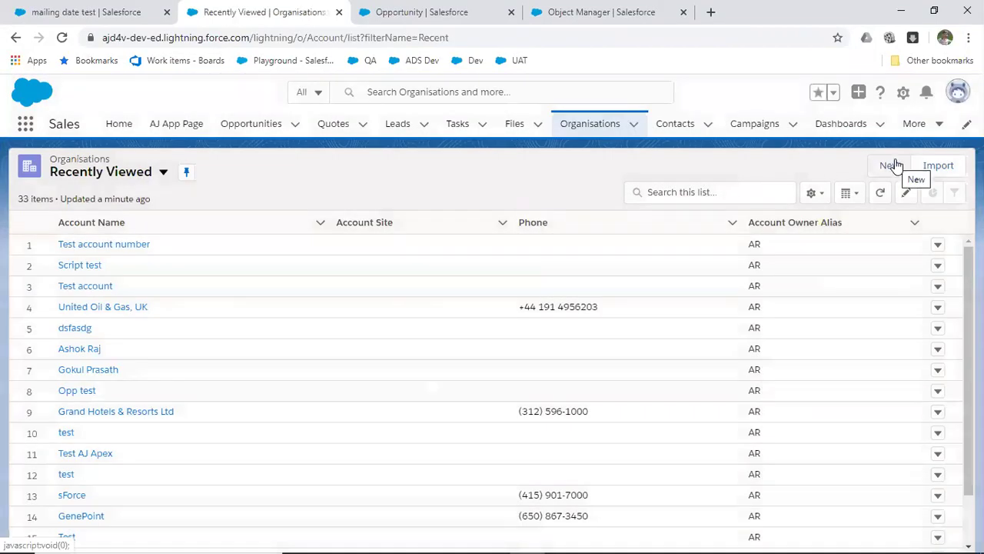
# - Start another new organisation with Test record type, review the form's fields, and close it without saving
pyautogui.click(895, 166)
pyautogui.click(480, 332)
pyautogui.click(806, 390)
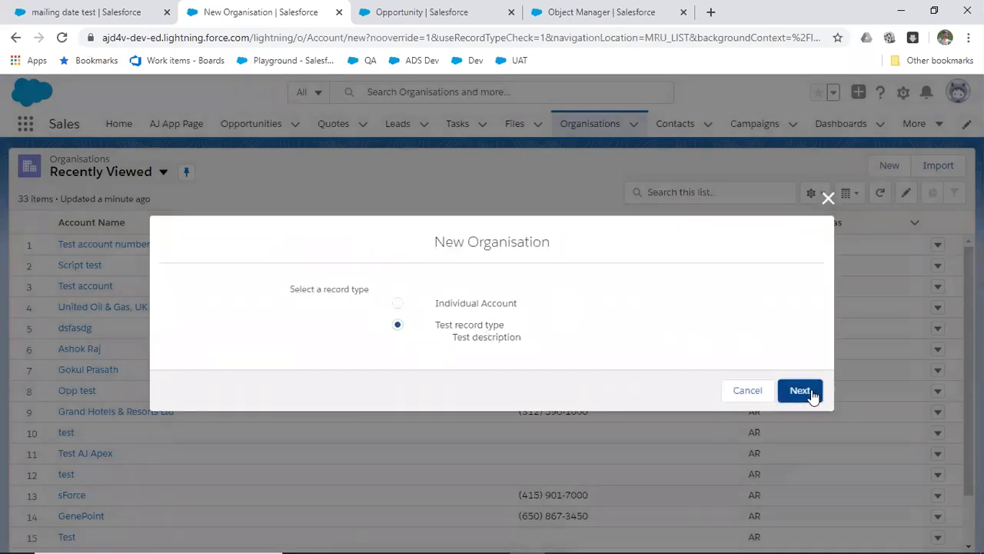
pyautogui.scroll(-4, 496, 331)
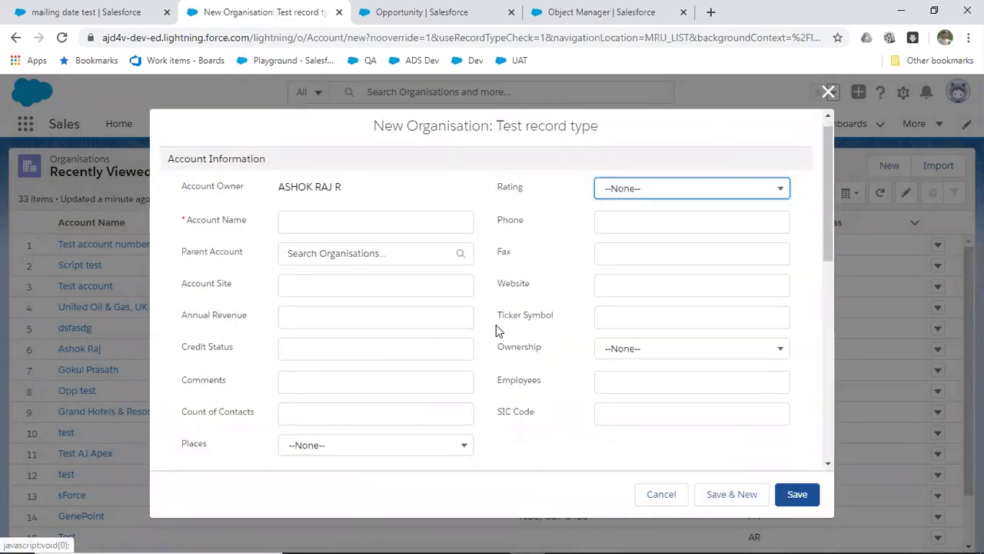
pyautogui.scroll(5, 496, 331)
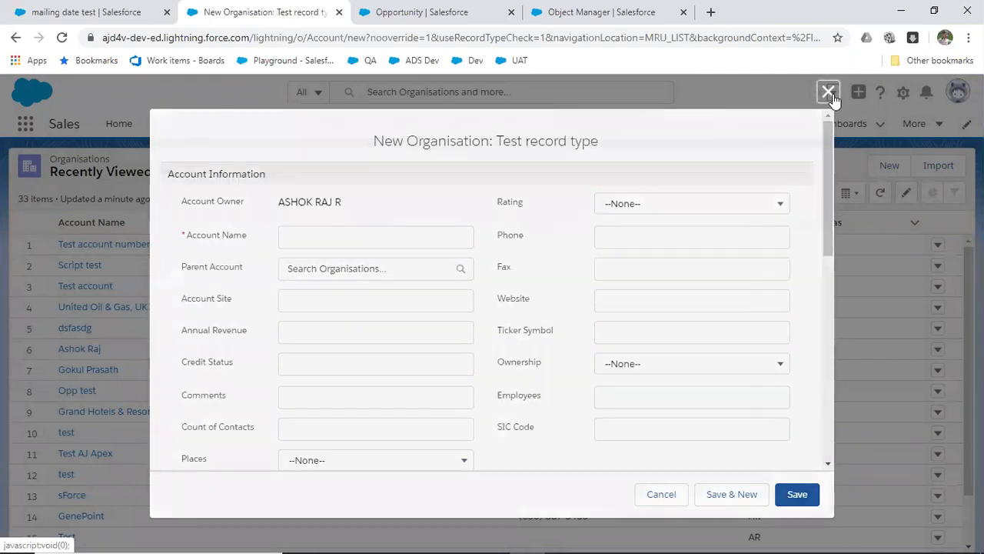
pyautogui.click(829, 92)
# - Go to Contacts, start a new contact with the Organisation record type, review the form, and close it without saving
pyautogui.click(673, 125)
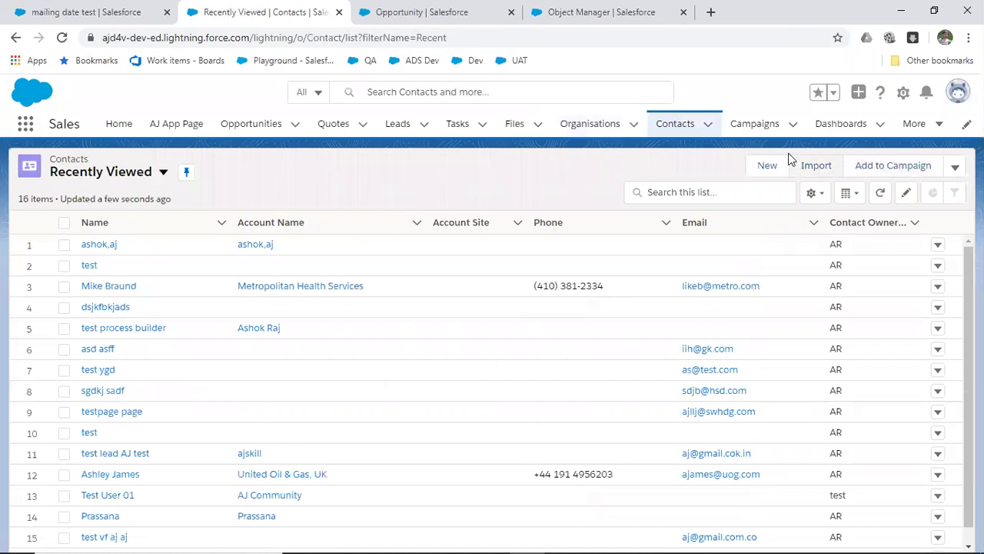
pyautogui.click(761, 169)
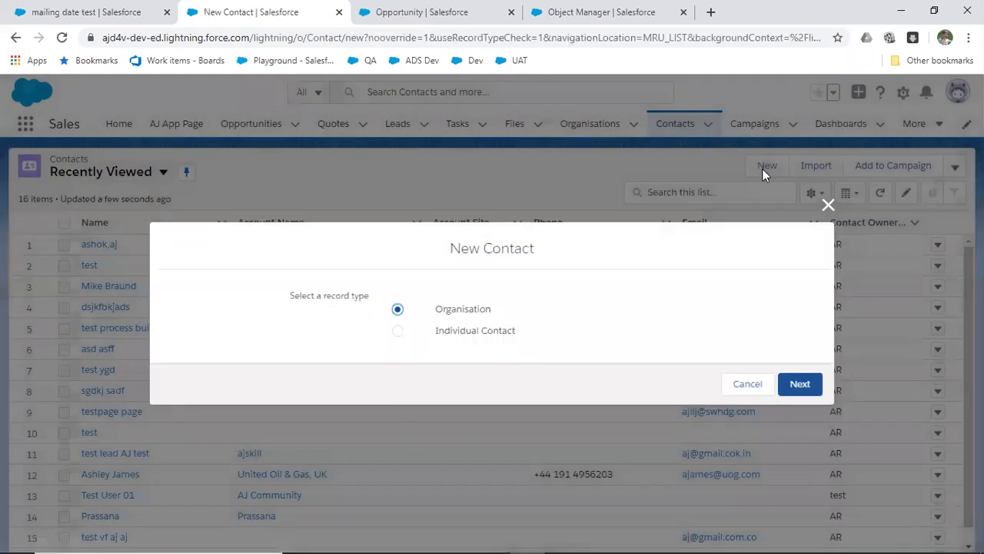
pyautogui.click(803, 384)
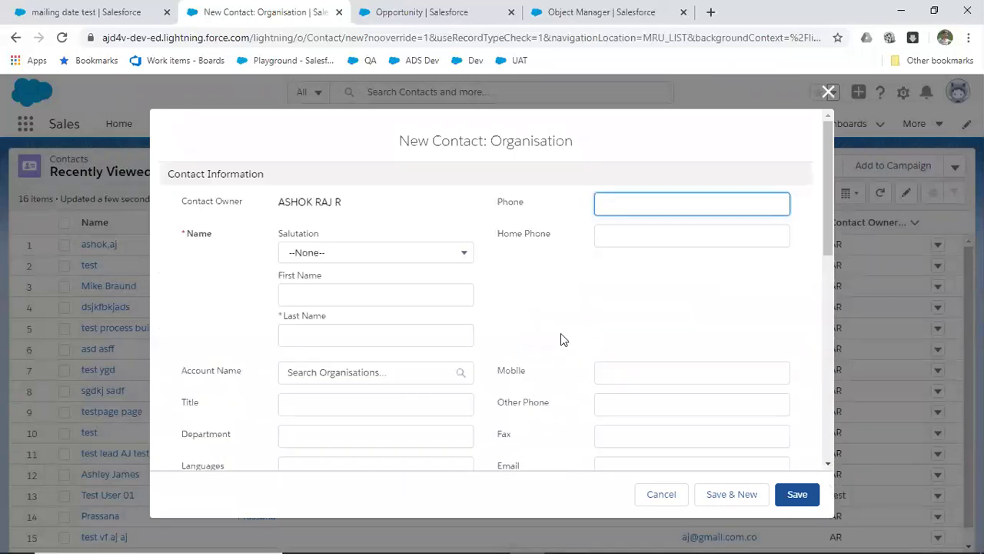
pyautogui.scroll(-6, 504, 332)
pyautogui.scroll(6, 505, 332)
pyautogui.click(650, 210)
pyautogui.click(828, 93)
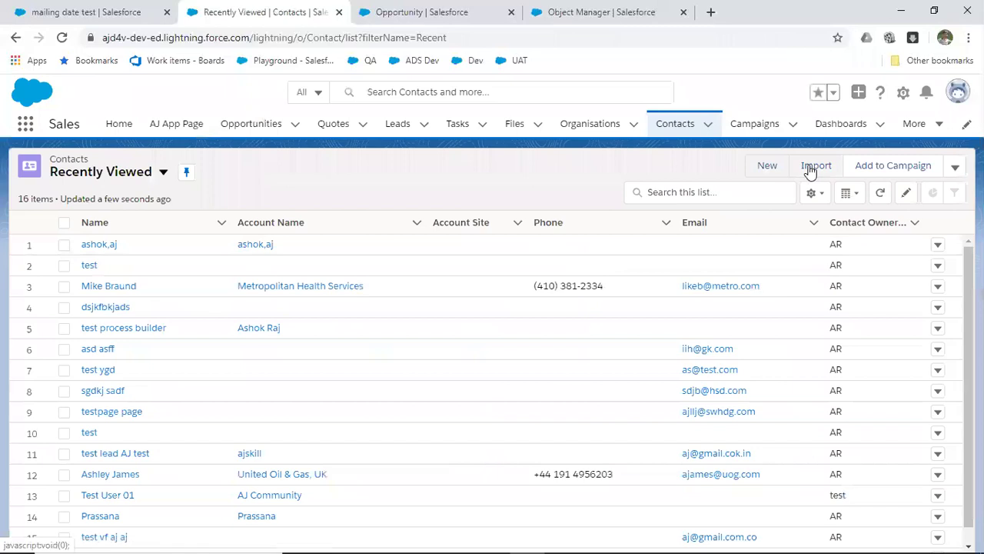
# - Start a new contact with the Individual Contact record type, review the form's fields, and close it without saving
pyautogui.click(759, 168)
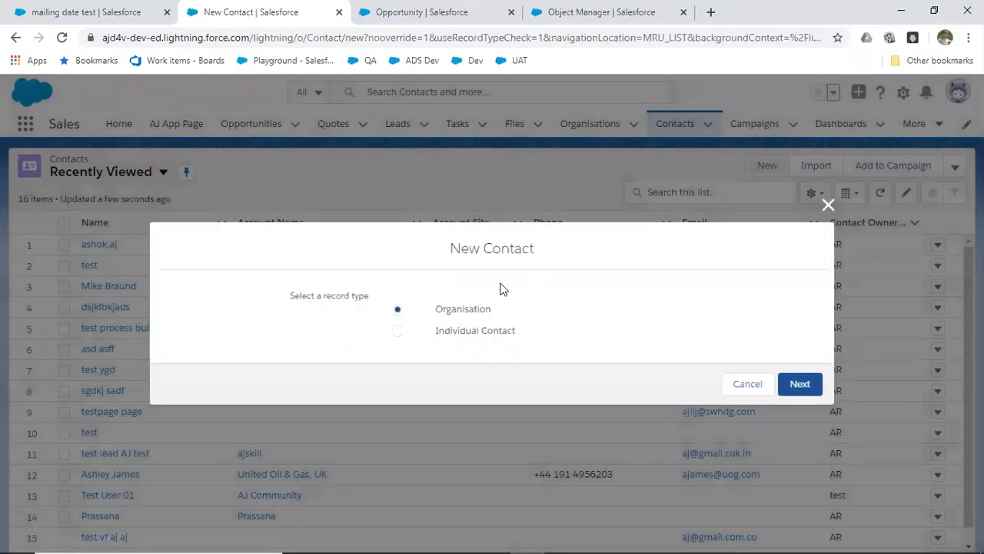
pyautogui.click(479, 339)
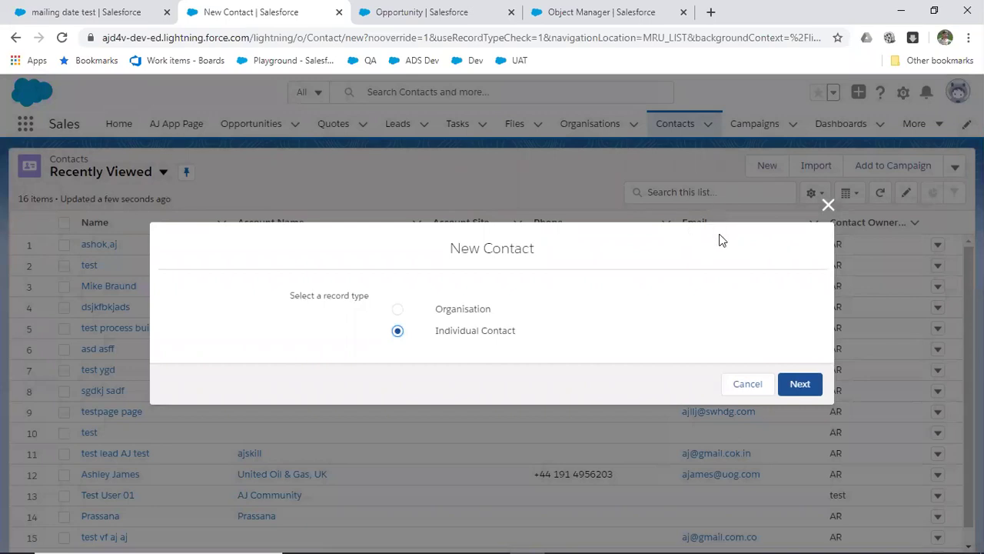
pyautogui.click(800, 385)
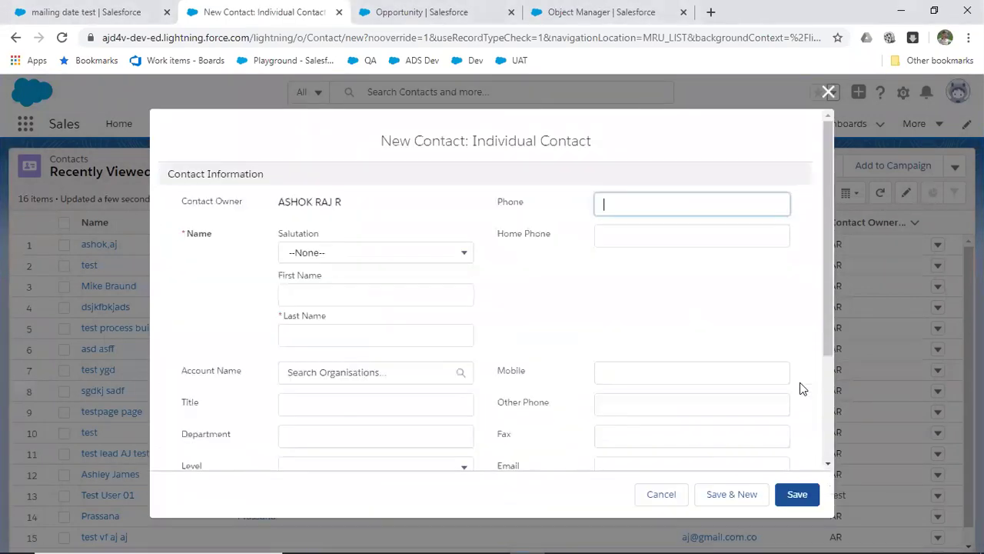
pyautogui.scroll(-2, 652, 356)
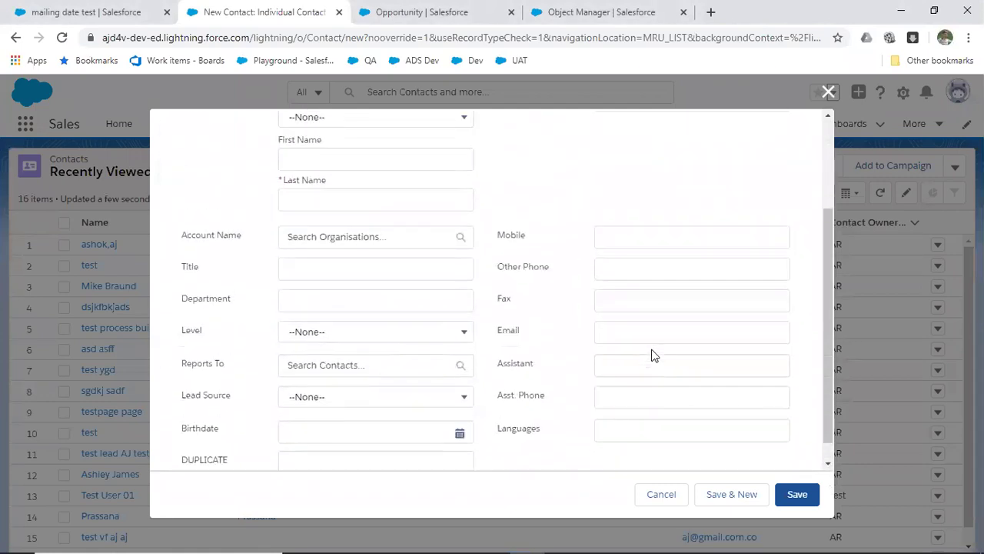
pyautogui.scroll(2, 652, 356)
pyautogui.click(826, 92)
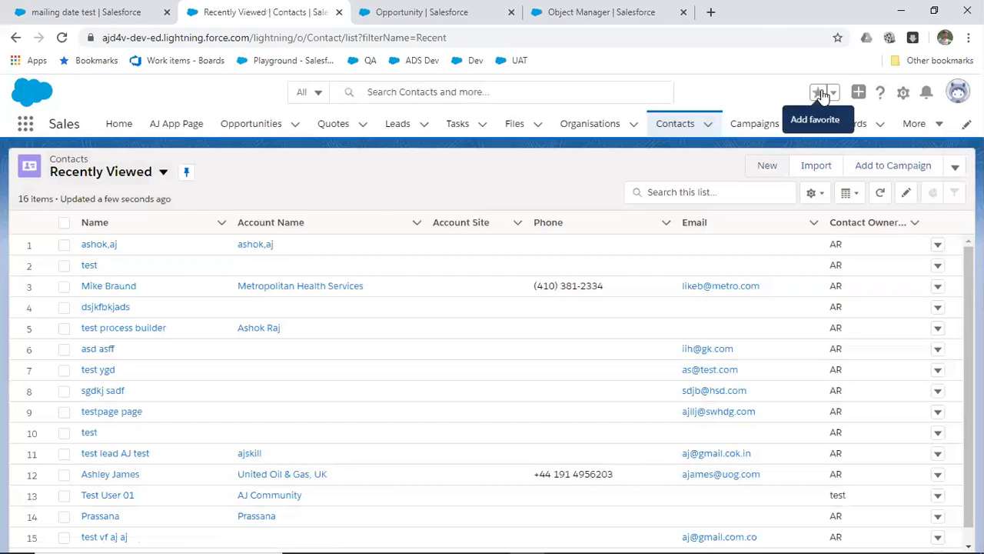
# - Go to the Opportunities list and open the Opportunity object's setup for editing
pyautogui.click(903, 97)
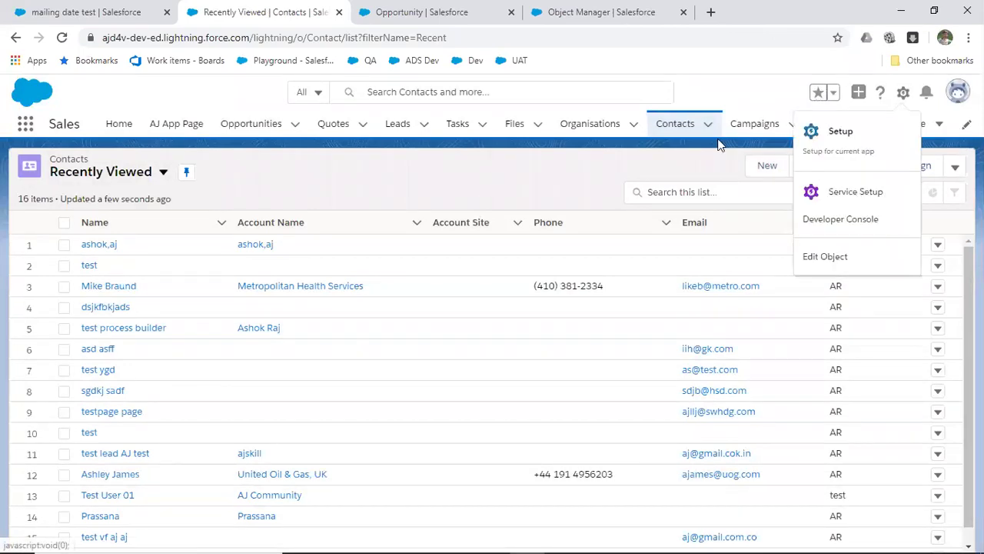
pyautogui.click(241, 131)
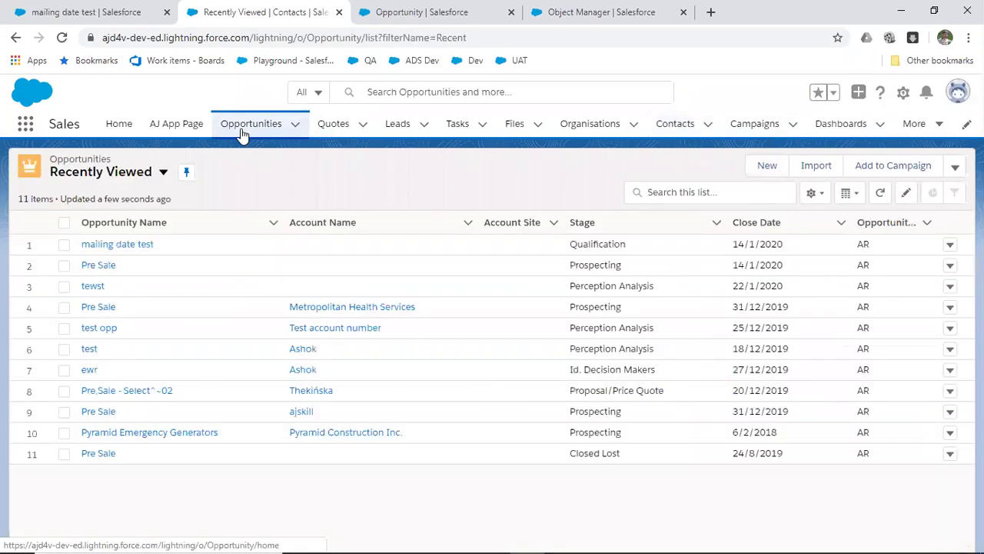
pyautogui.click(903, 94)
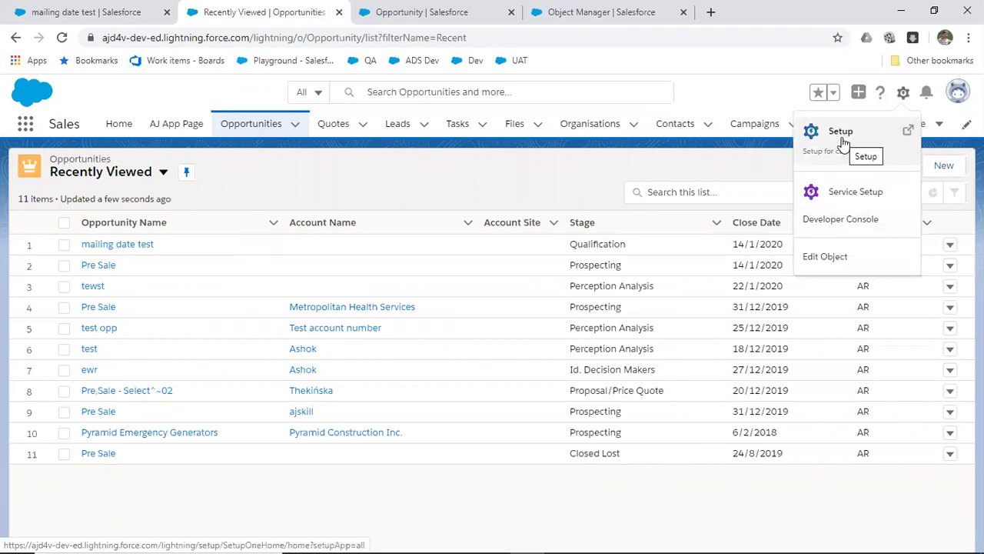
pyautogui.click(826, 256)
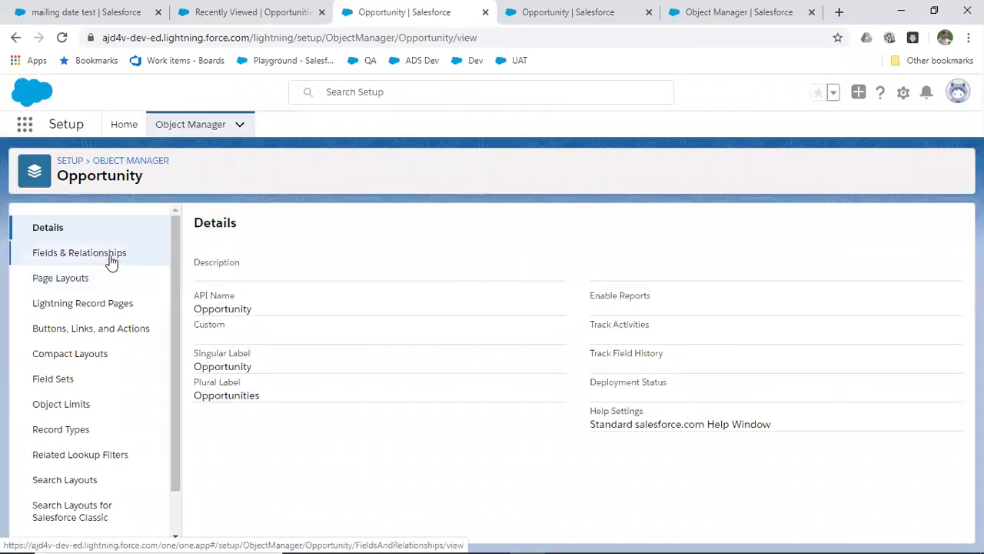
# - Start a new custom field on the Opportunity object with the Text data type
pyautogui.click(112, 262)
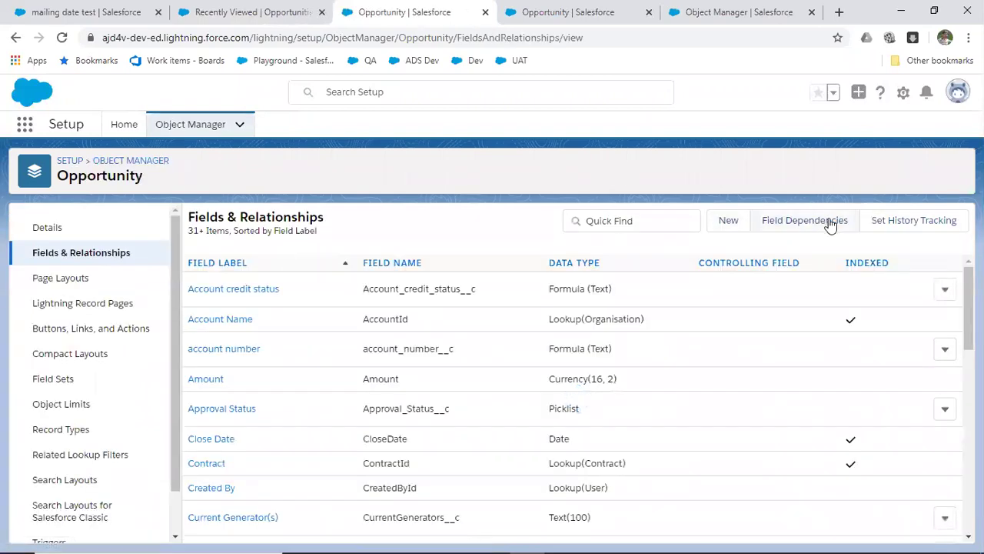
pyautogui.click(732, 225)
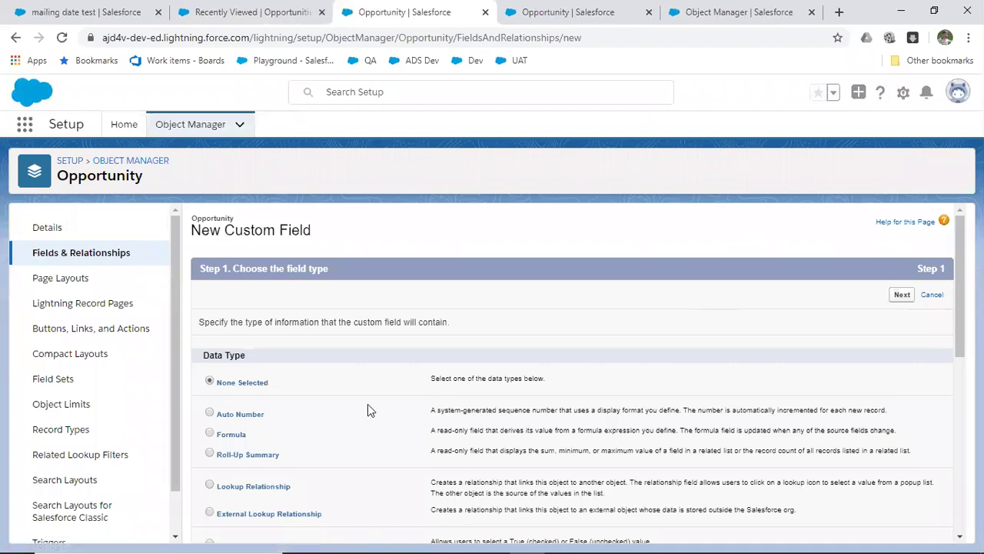
pyautogui.scroll(-3, 257, 420)
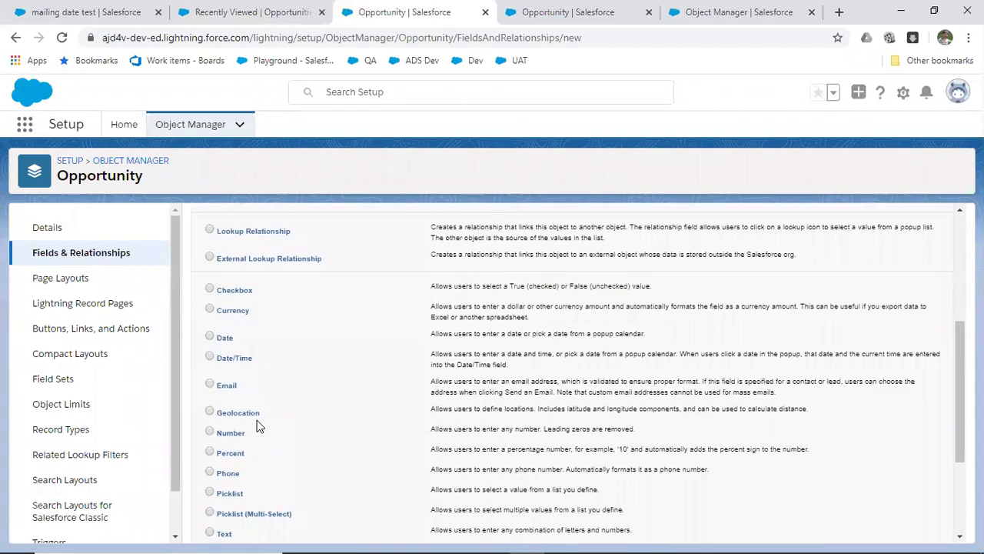
pyautogui.scroll(-1, 215, 342)
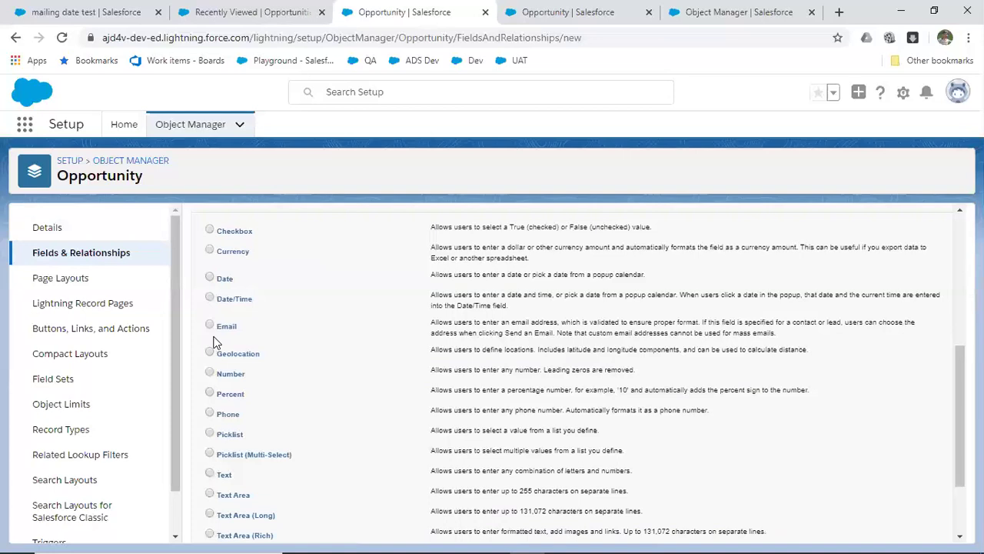
pyautogui.click(210, 474)
pyautogui.scroll(5, 477, 361)
pyautogui.click(902, 296)
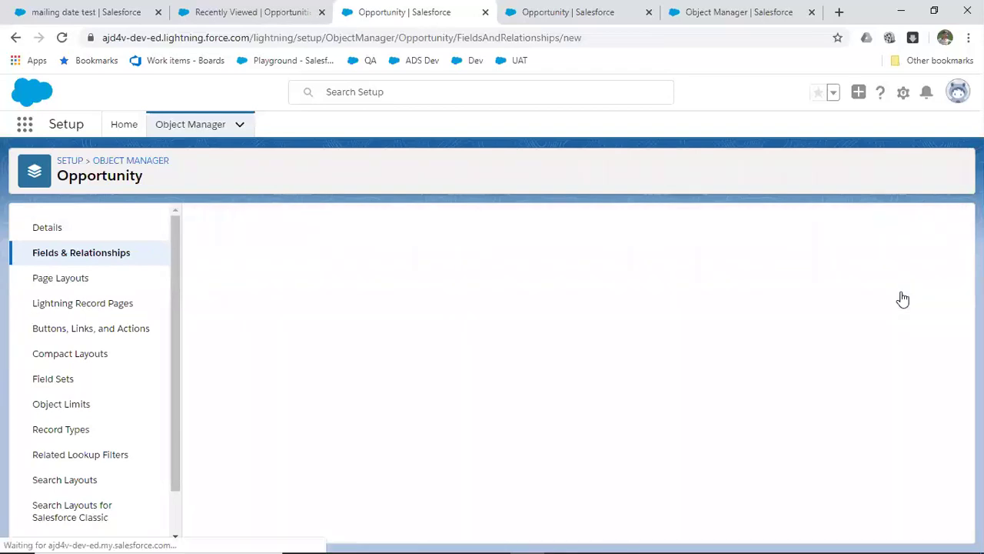
# - Label the new text field Individual details with a length of 45, and accept the default field-level security
pyautogui.click(454, 321)
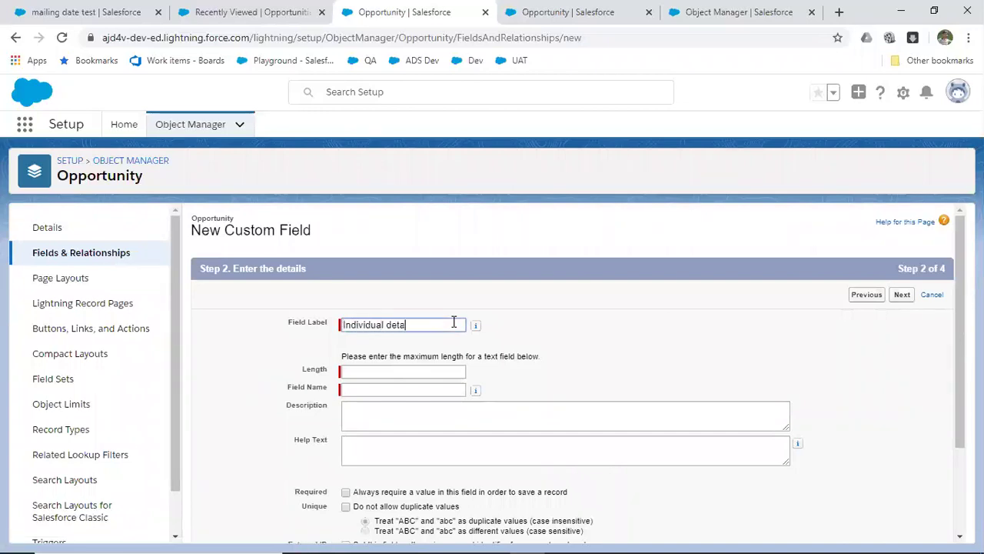
pyautogui.click(420, 373)
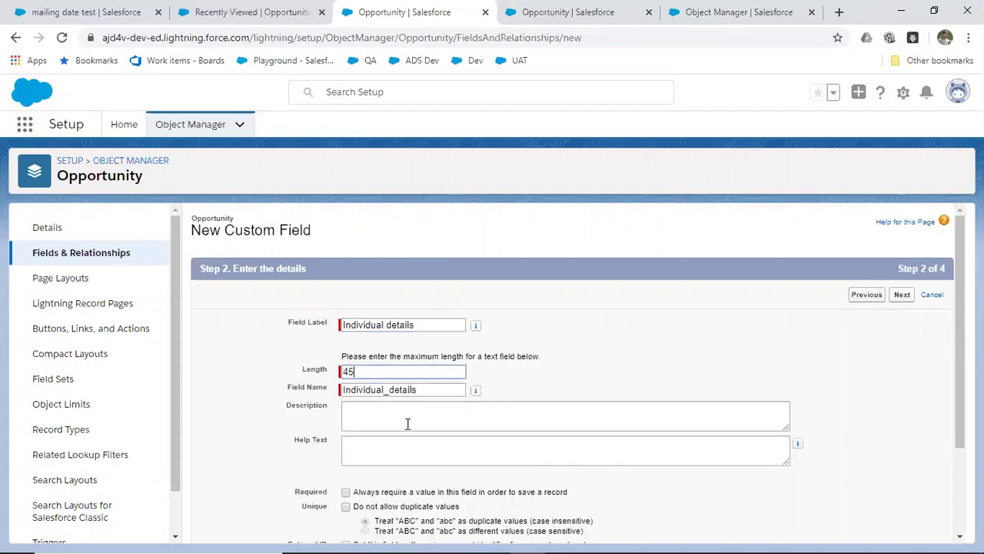
pyautogui.scroll(-3, 407, 474)
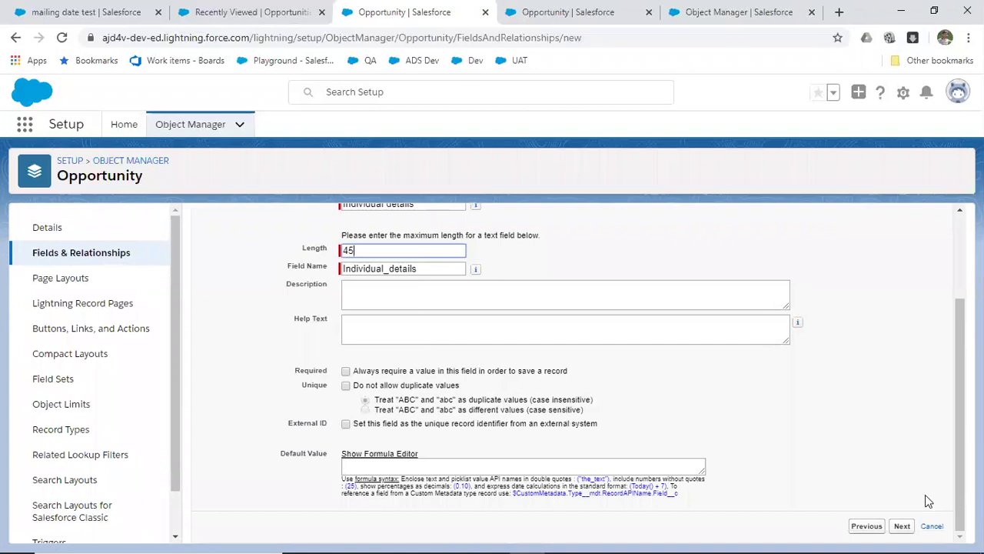
pyautogui.click(905, 527)
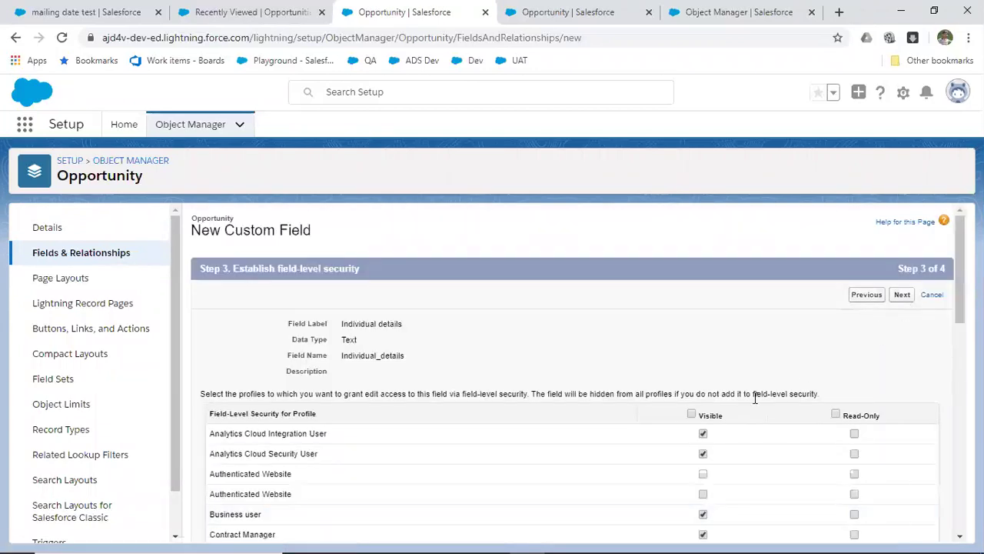
pyautogui.click(901, 298)
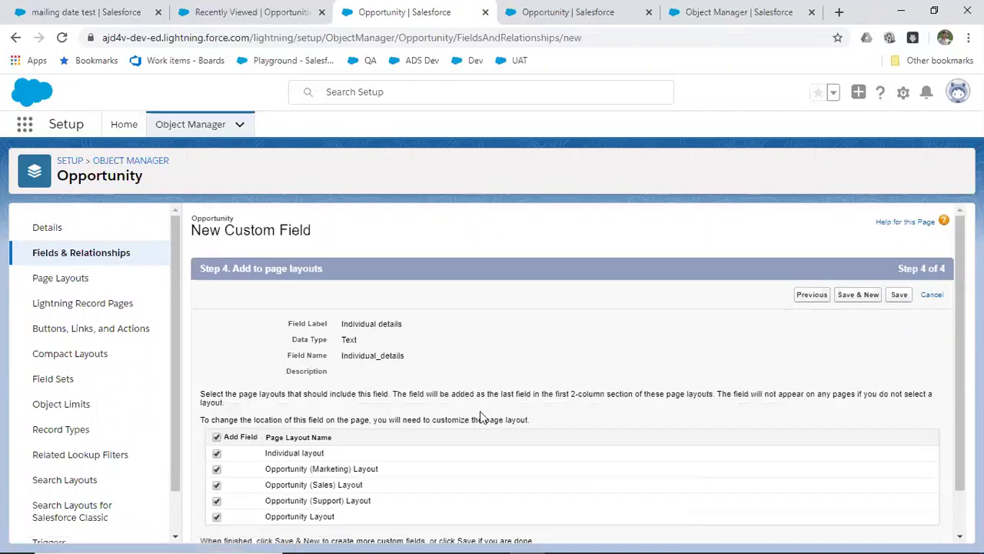
# - Add the Individual details field only to the Individual layout, excluding the four other page layouts, and save the field
pyautogui.click(217, 469)
pyautogui.click(216, 484)
pyautogui.click(217, 501)
pyautogui.click(216, 517)
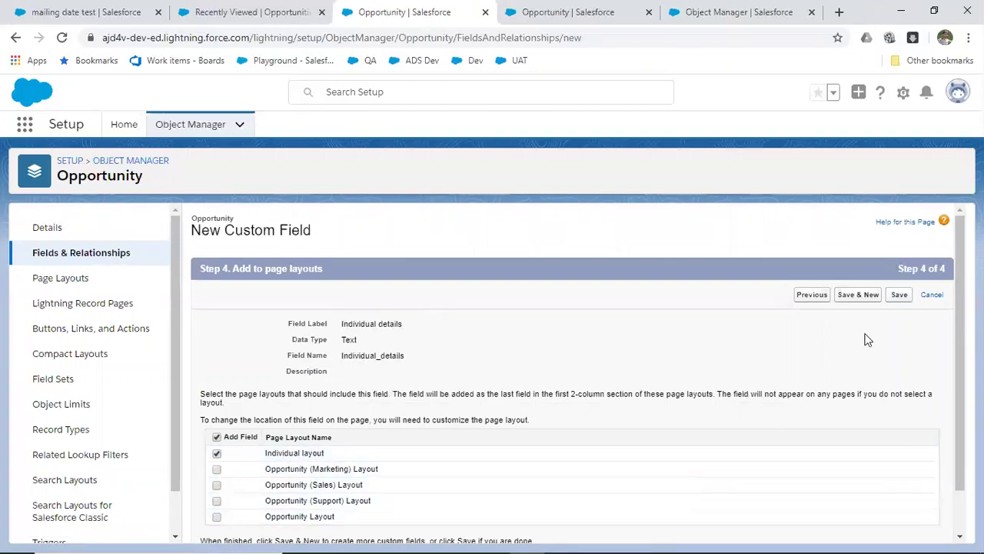
pyautogui.click(898, 296)
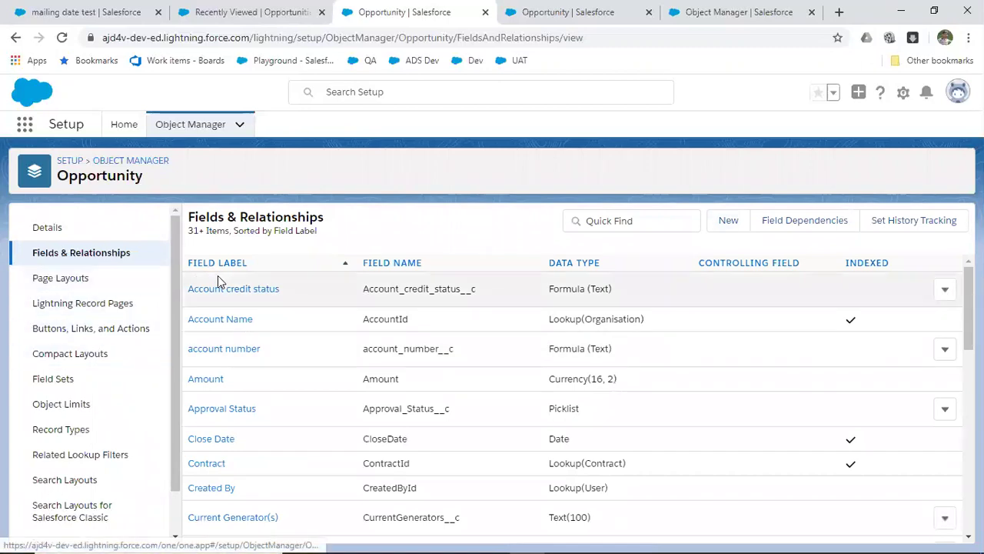
# - Create an Opportunity page layout named Organisation without cloning an existing layout, and save it
pyautogui.click(61, 279)
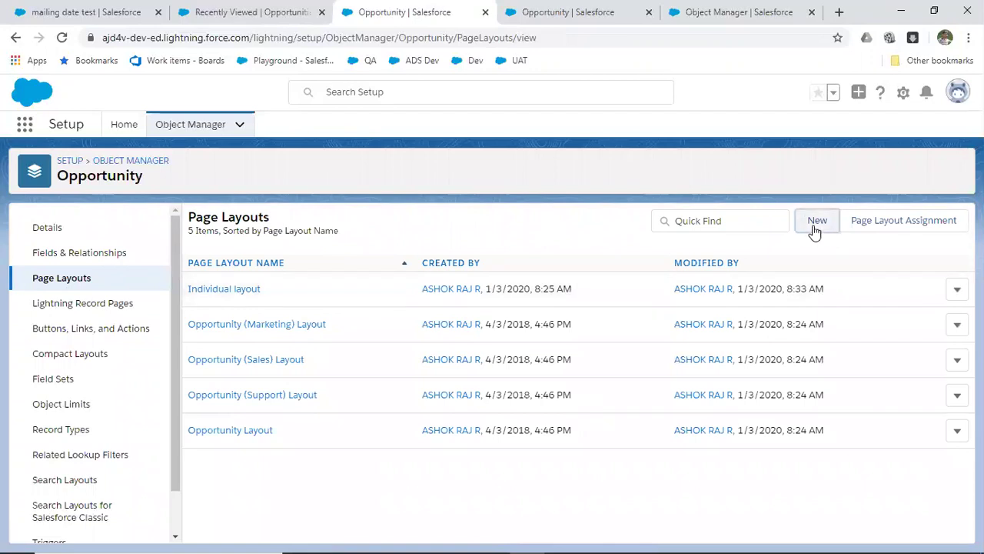
pyautogui.click(814, 222)
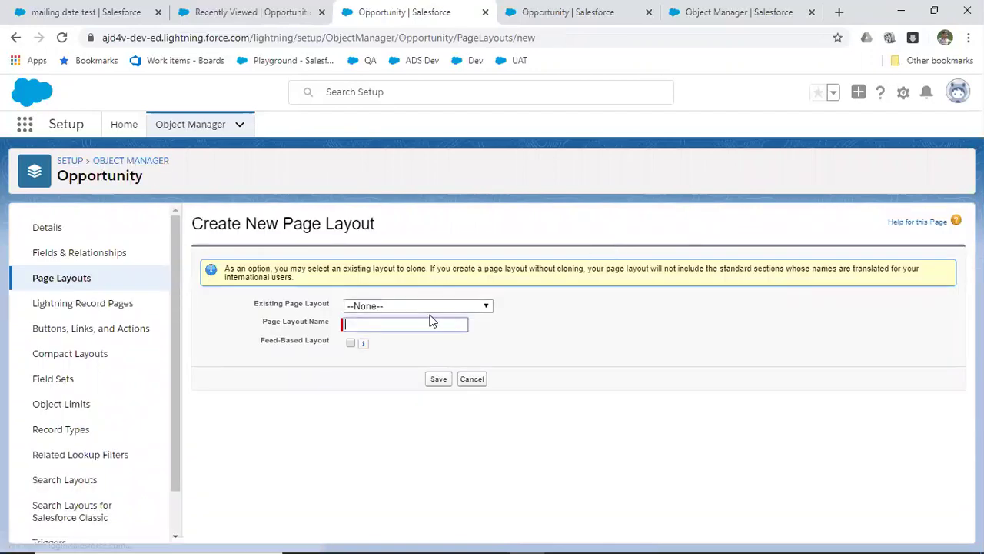
pyautogui.write('Organi')
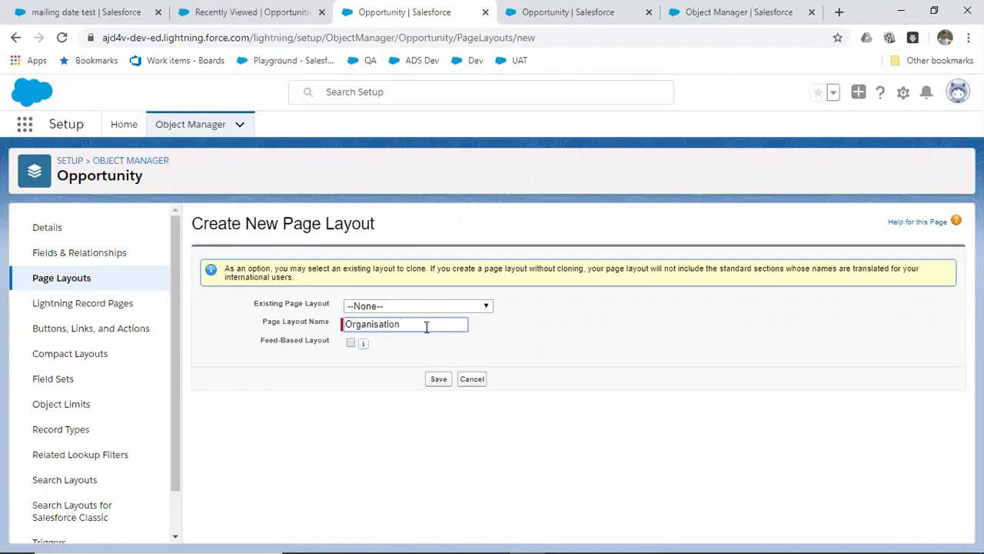
pyautogui.write('sation')
pyautogui.click(438, 379)
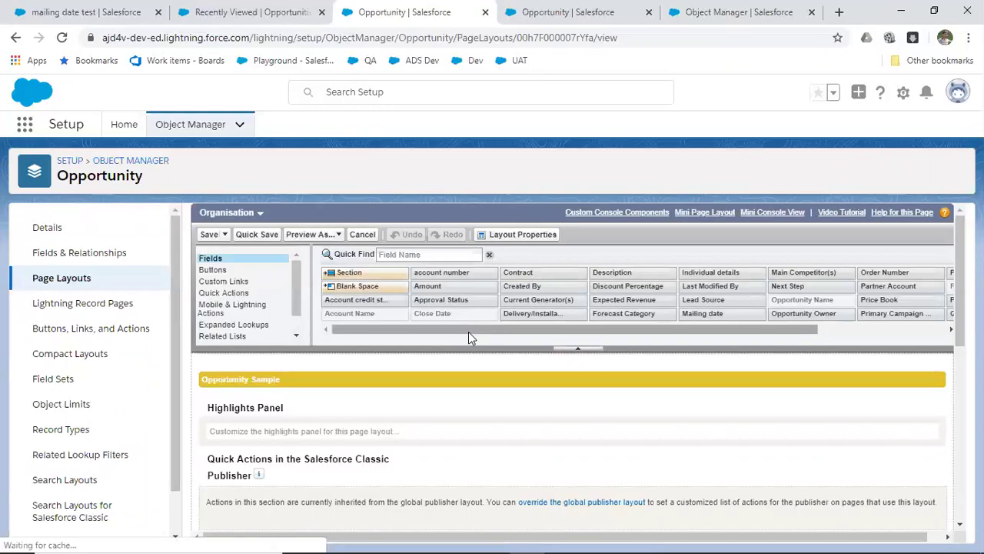
pyautogui.scroll(-5, 469, 335)
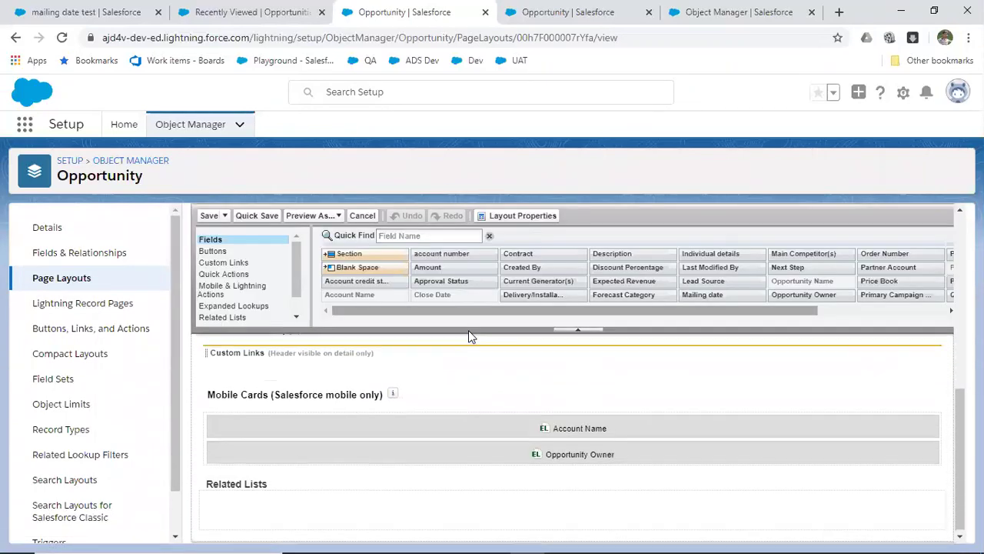
pyautogui.scroll(4, 469, 335)
pyautogui.click(209, 215)
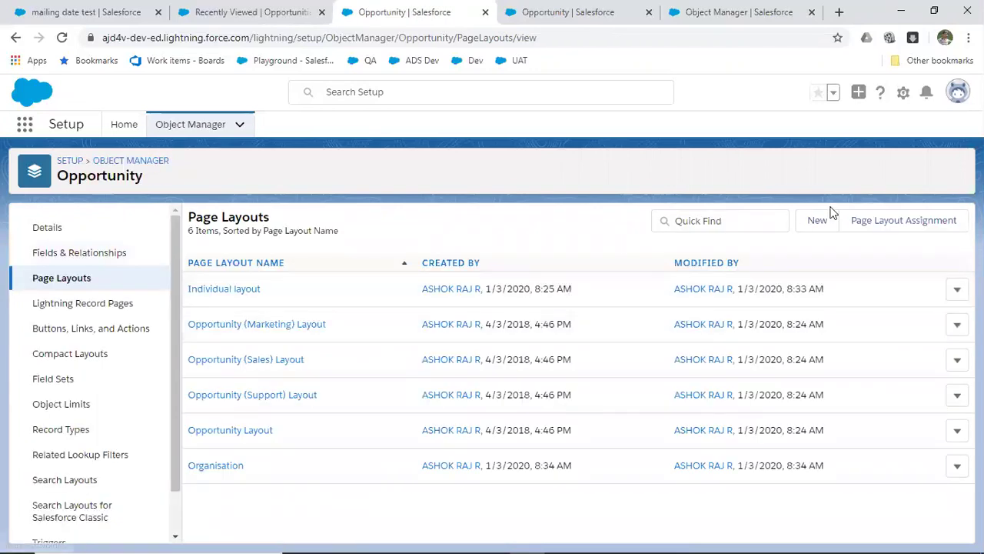
# - Start another custom Opportunity field and choose Text as its data type
pyautogui.click(111, 258)
pyautogui.click(729, 221)
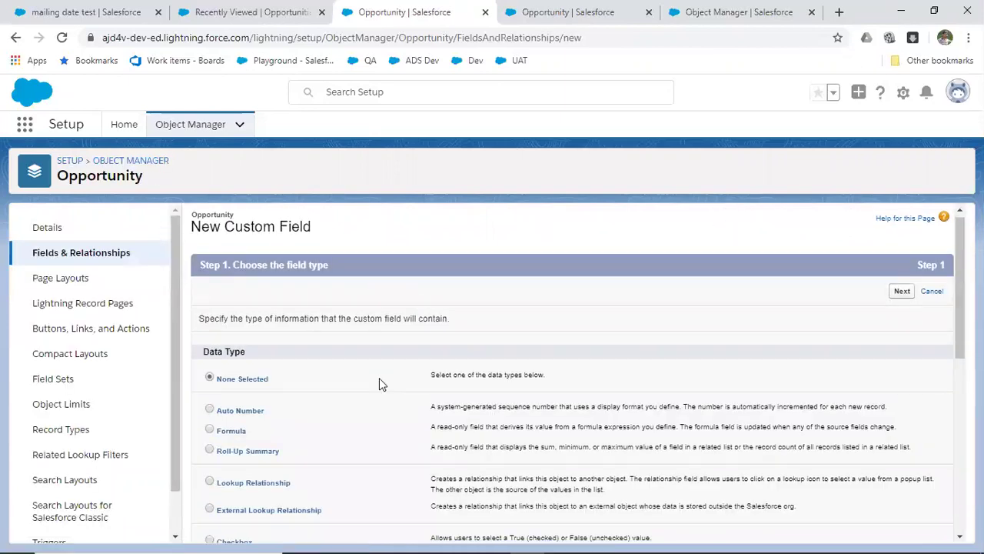
pyautogui.scroll(-2, 379, 384)
pyautogui.scroll(-3, 379, 384)
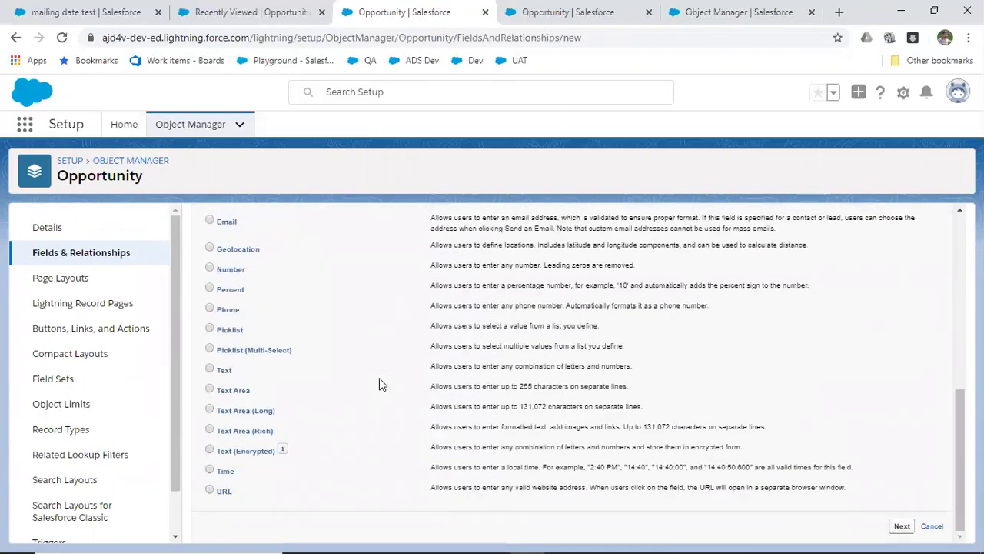
pyautogui.click(211, 372)
pyautogui.click(902, 526)
# - Label the new text field Organisation details with a length of 87, and keep the default field-level security
pyautogui.write('Organisa')
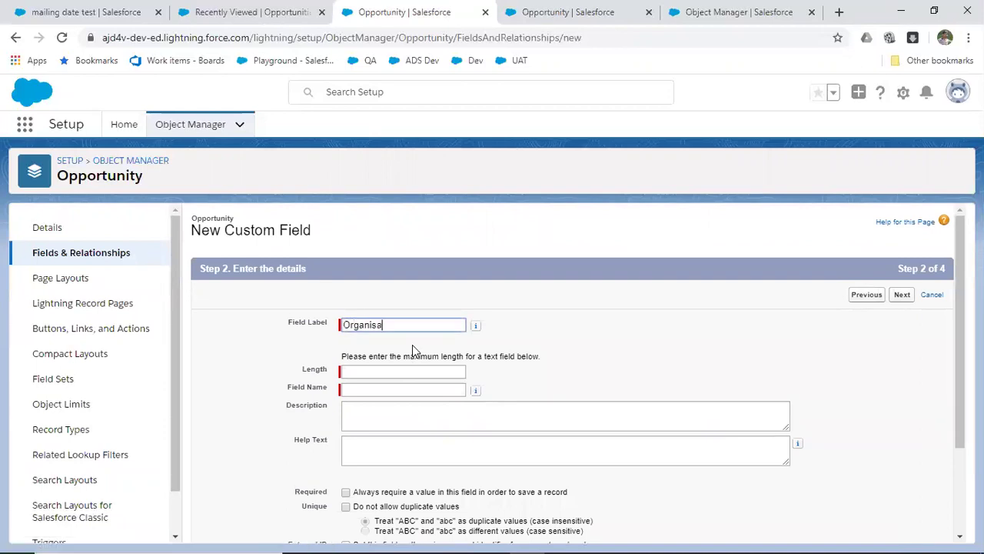
pyautogui.write('tion details')
pyautogui.click(398, 374)
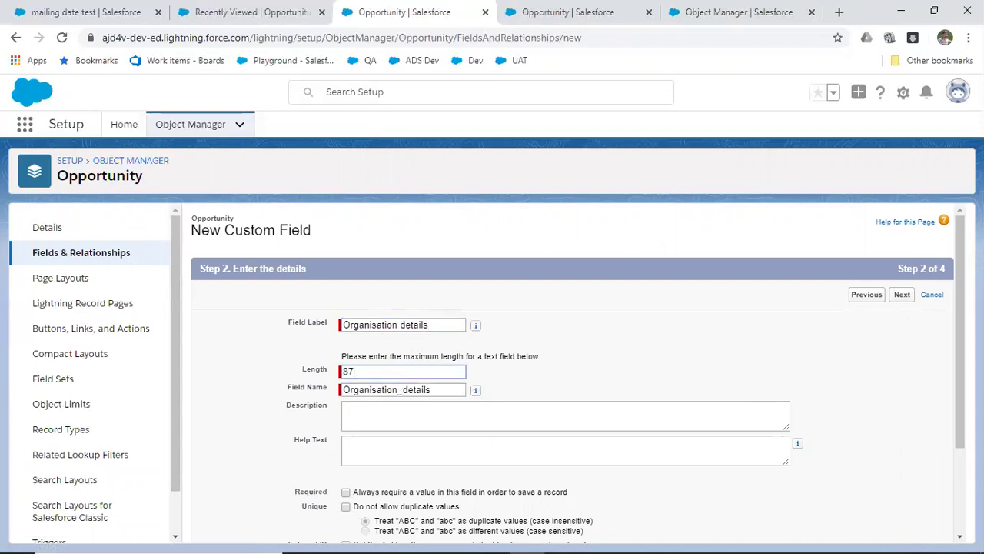
pyautogui.click(903, 296)
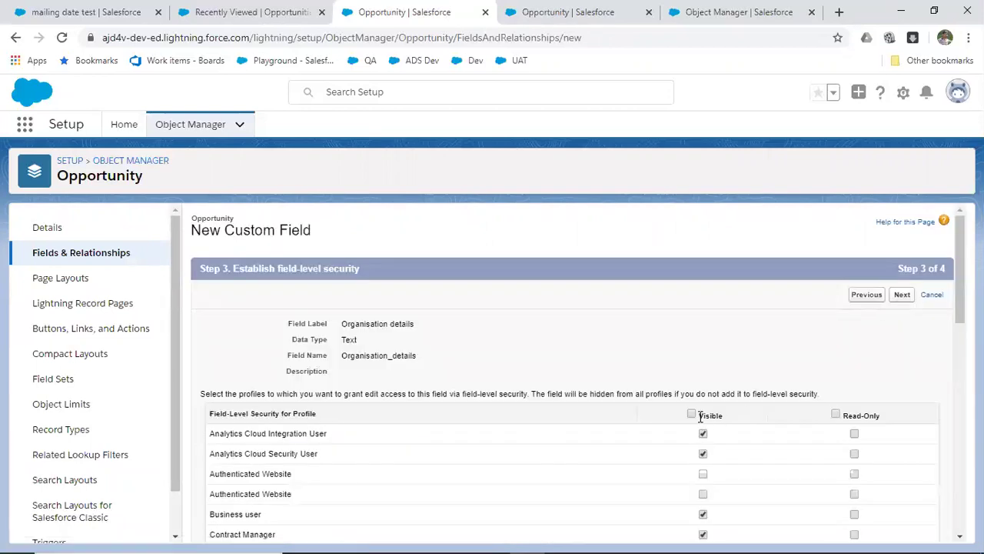
pyautogui.click(902, 300)
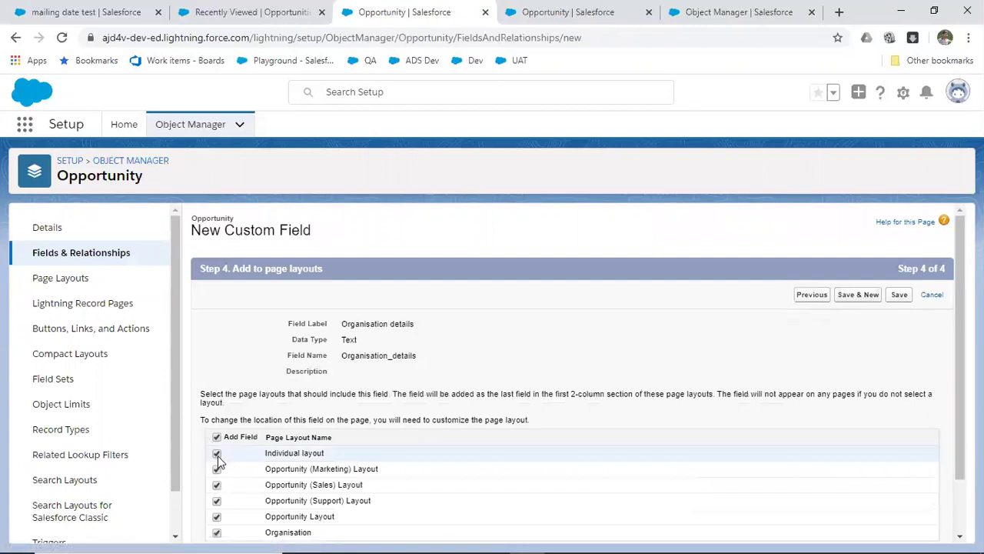
# - Add the Organisation details field only to the Organisation page layout, excluding all other layouts, and save the field
pyautogui.click(217, 454)
pyautogui.click(217, 484)
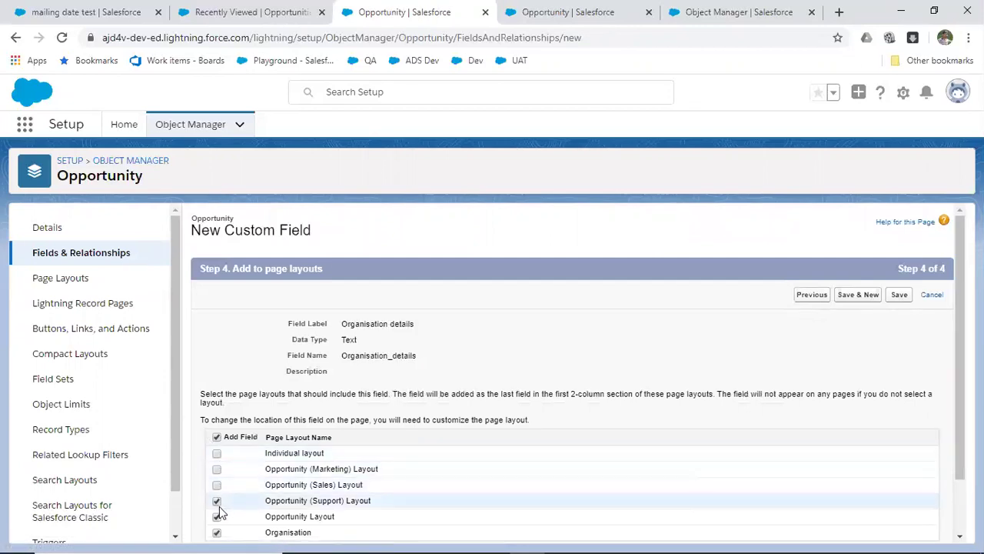
pyautogui.click(218, 518)
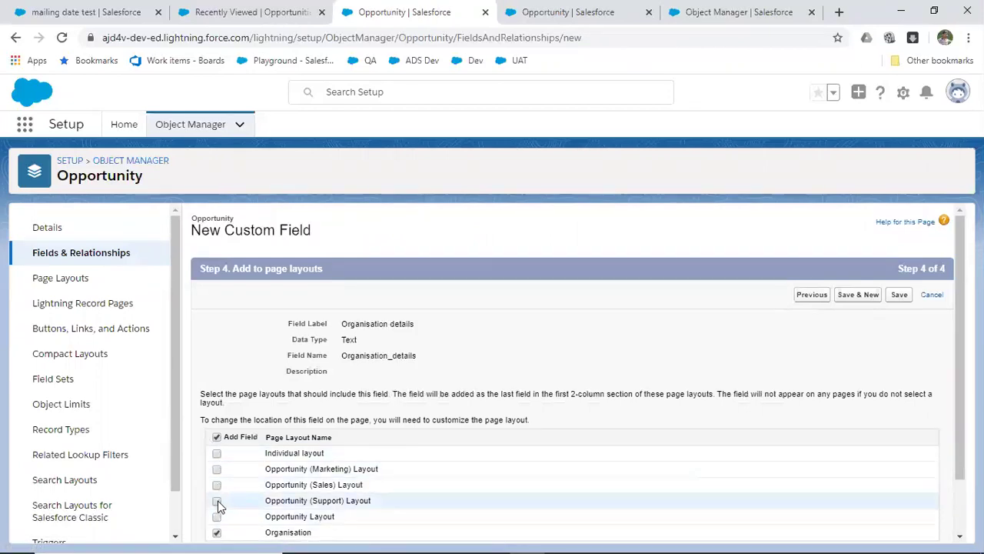
pyautogui.click(899, 295)
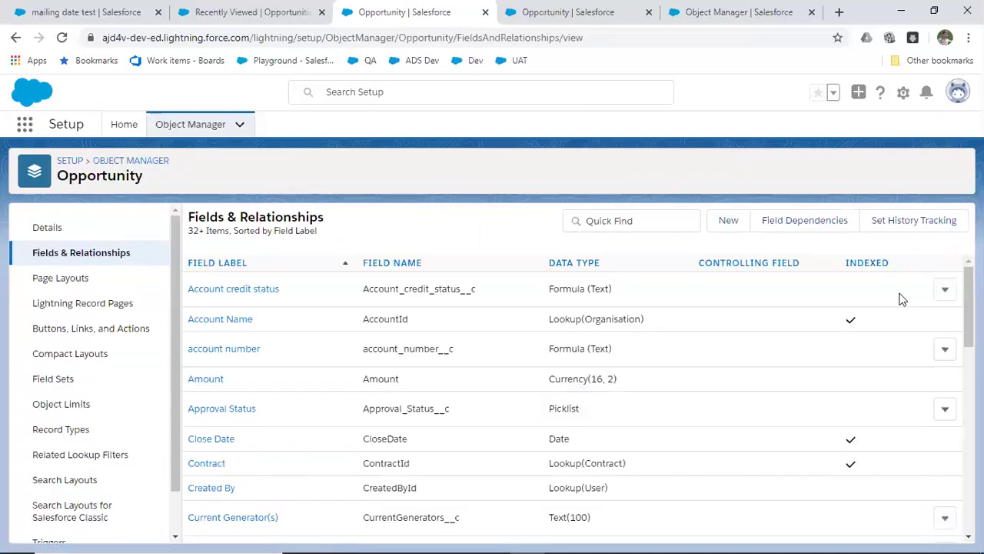
# - Start a new Opportunity record type labelled Individual, based on the Master record type, with test AJ as its sales process
pyautogui.click(66, 284)
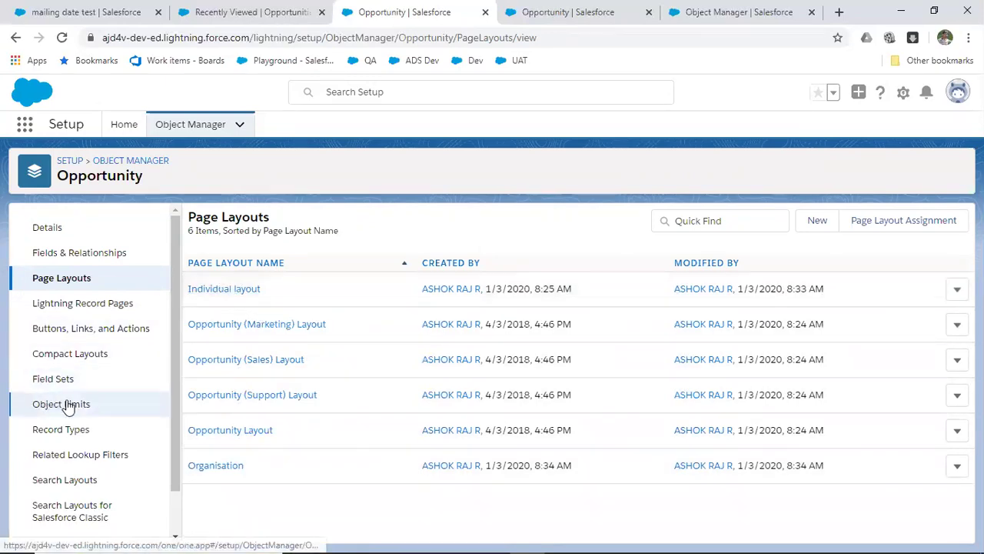
pyautogui.click(68, 433)
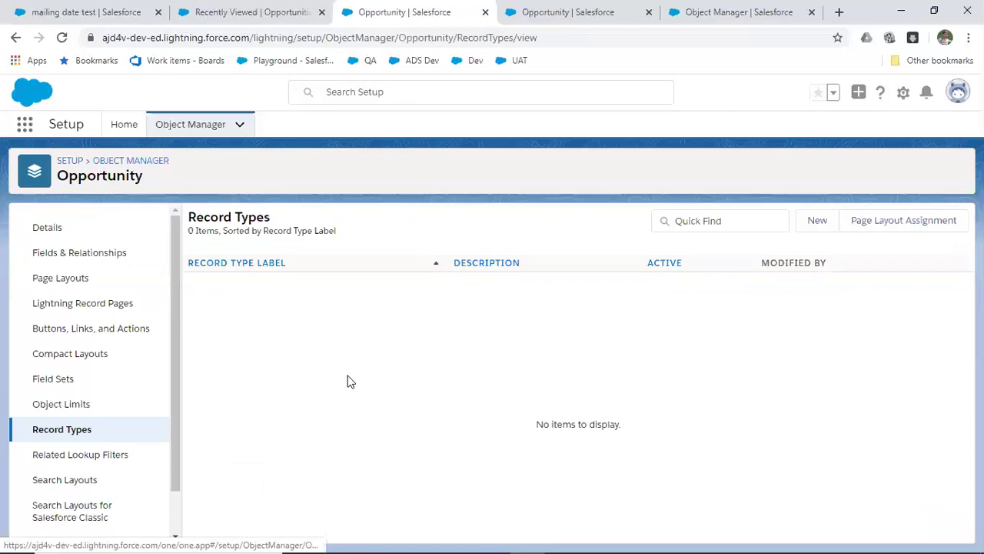
pyautogui.click(820, 221)
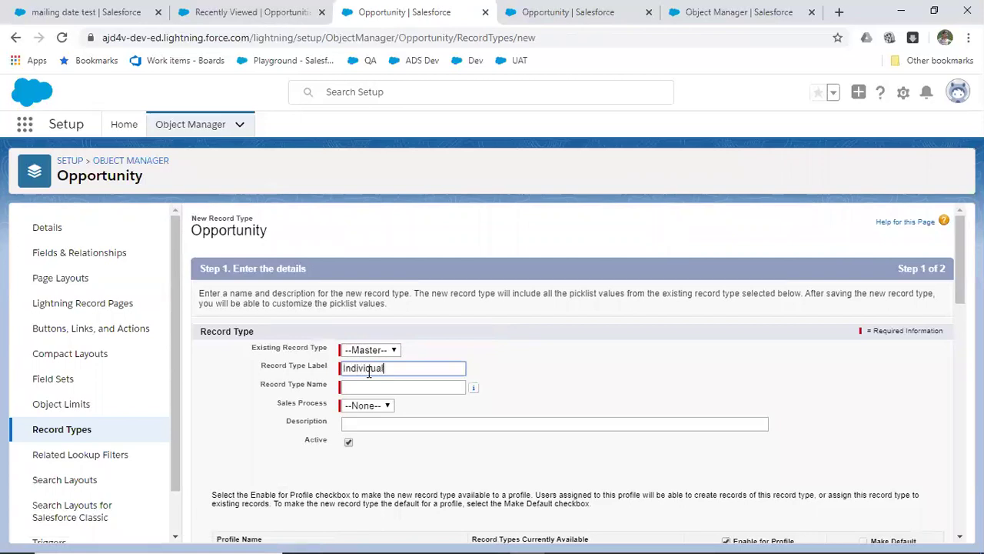
pyautogui.click(394, 351)
pyautogui.click(394, 350)
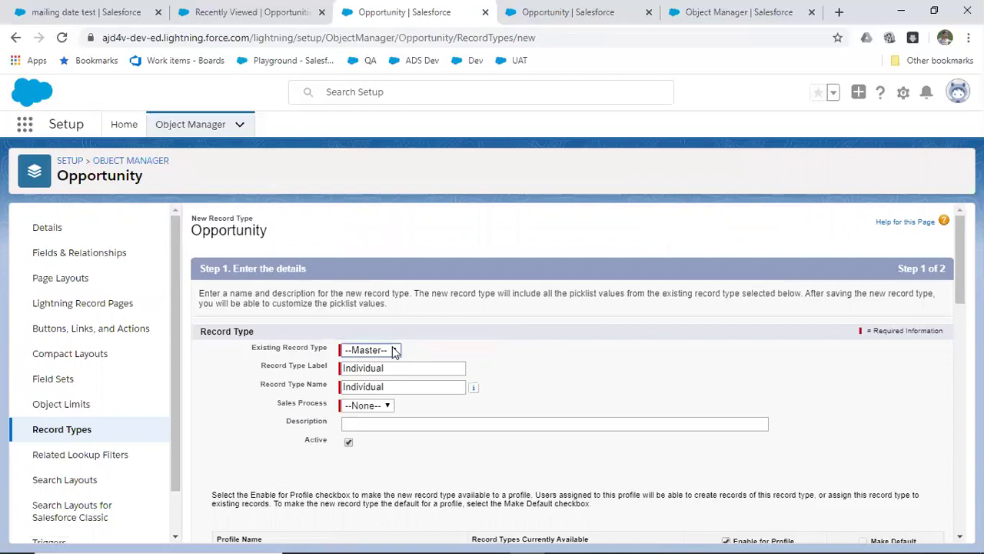
pyautogui.scroll(-2, 434, 404)
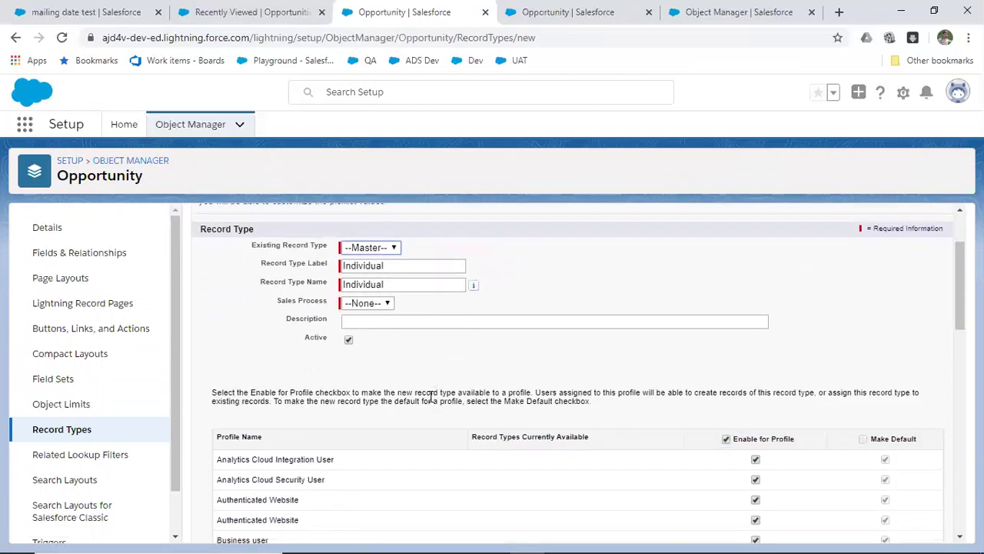
pyautogui.click(381, 304)
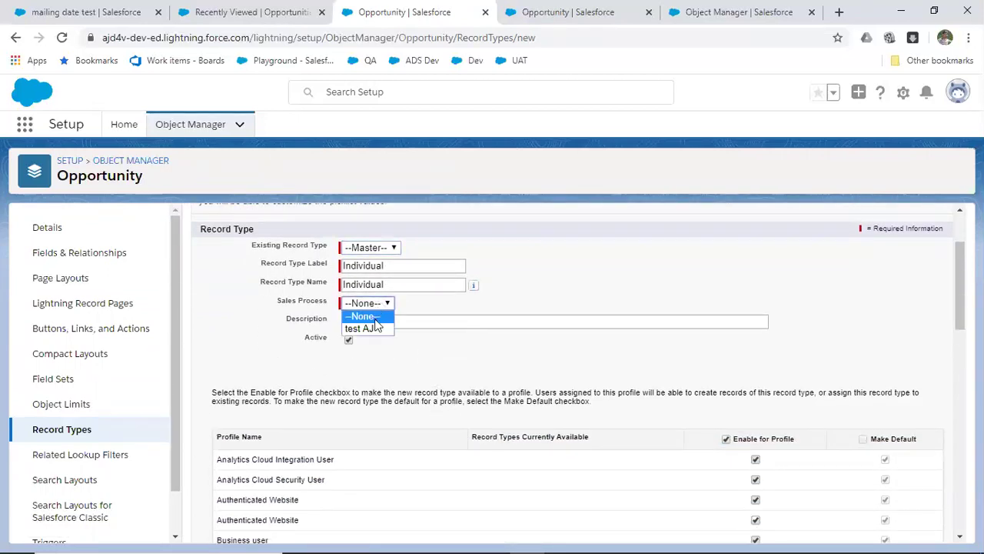
pyautogui.click(377, 330)
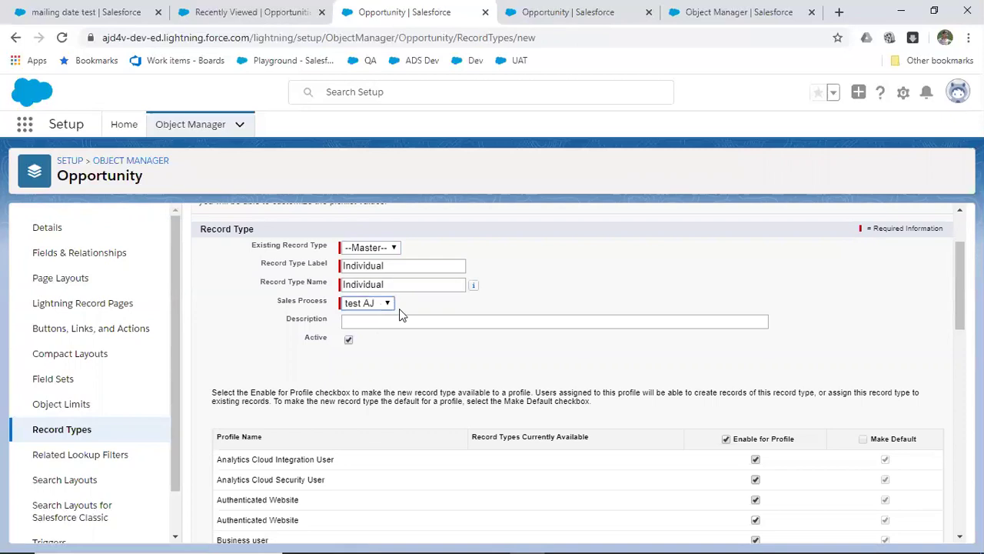
# - Review the profile list, keep the Individual record type active and enabled for all profiles, and continue to page layout assignment
pyautogui.scroll(-3, 399, 308)
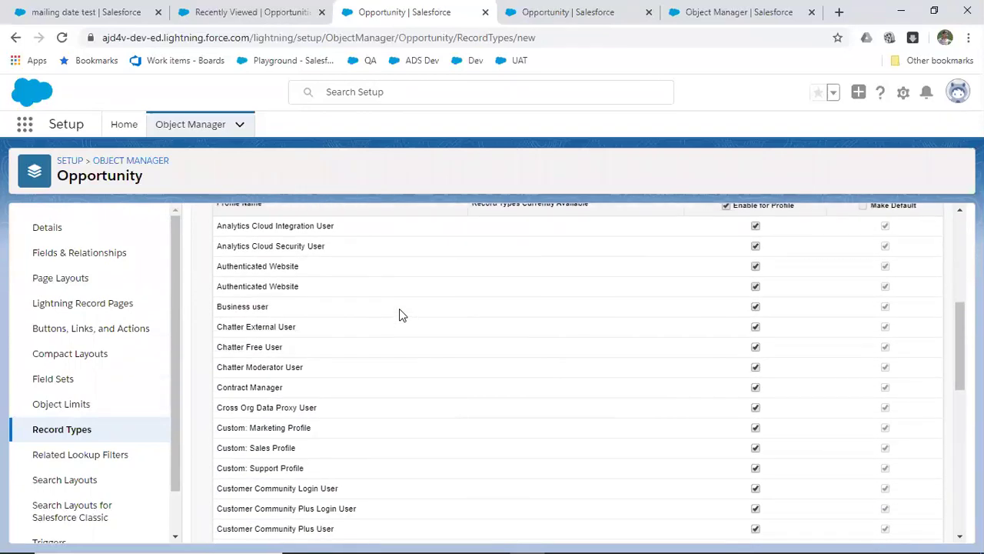
pyautogui.scroll(2, 400, 309)
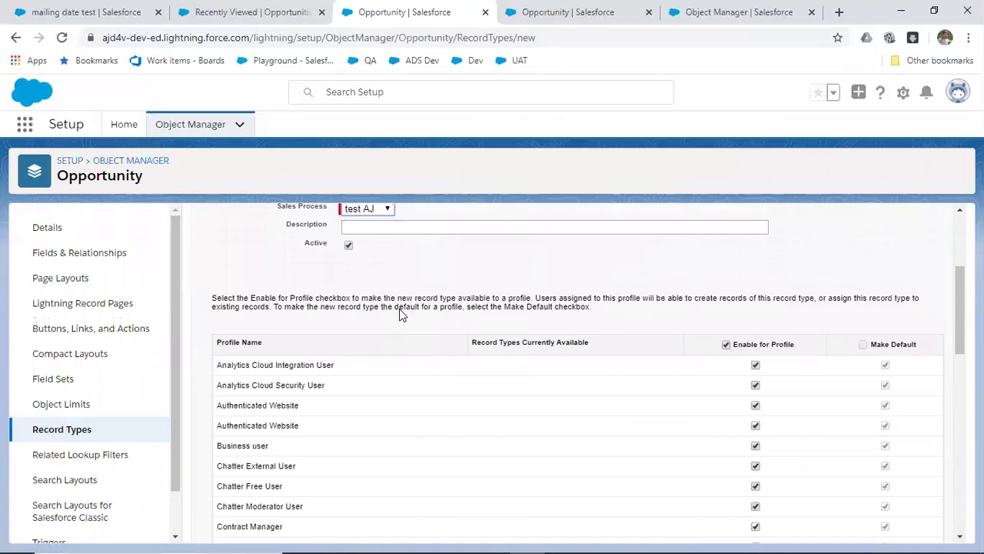
pyautogui.scroll(-2, 399, 309)
pyautogui.scroll(-7, 399, 314)
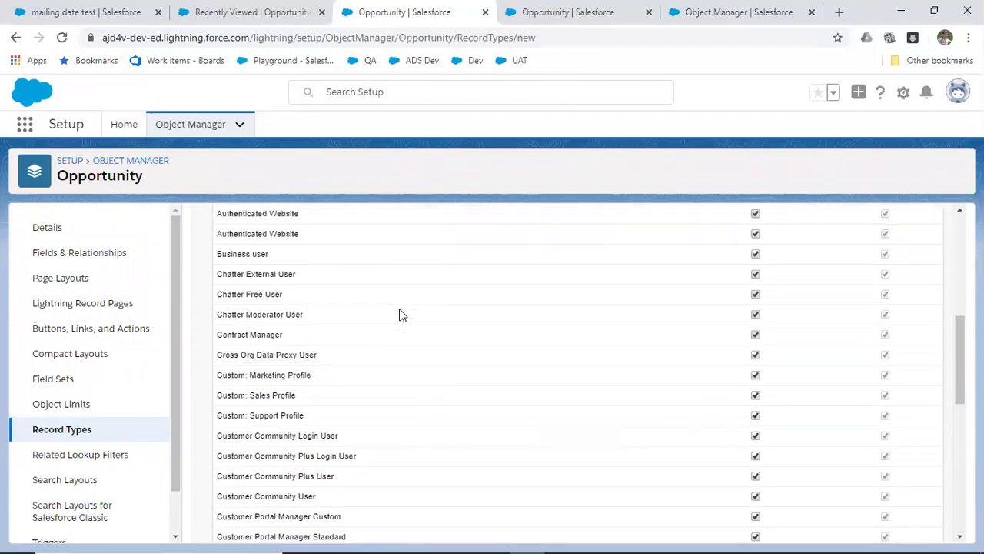
pyautogui.scroll(6, 399, 314)
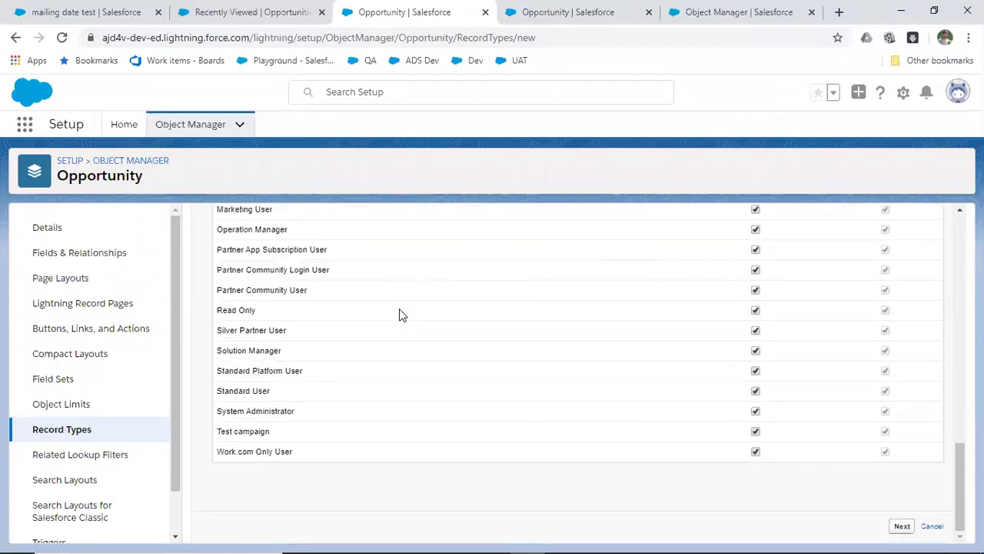
pyautogui.scroll(2, 400, 315)
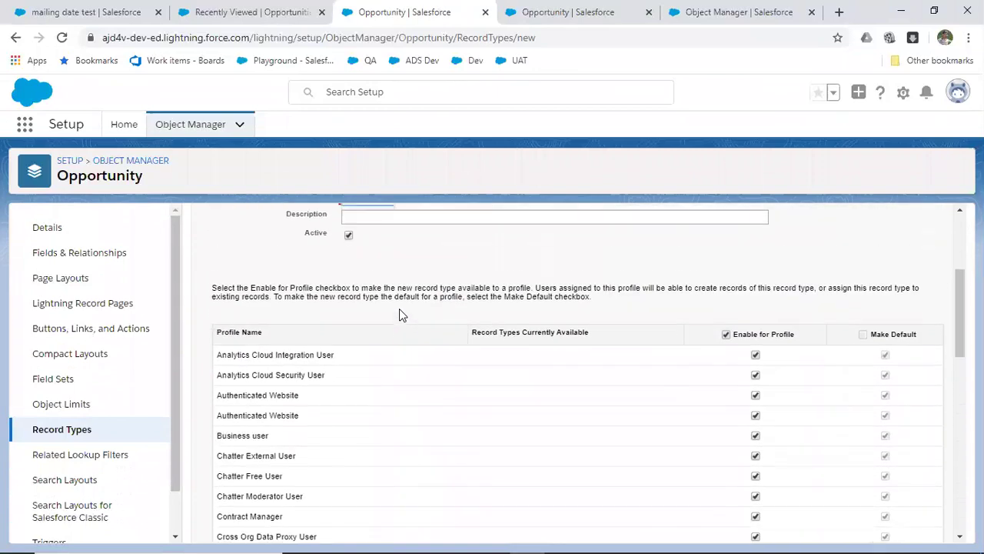
pyautogui.scroll(-1, 399, 314)
pyautogui.scroll(-8, 399, 309)
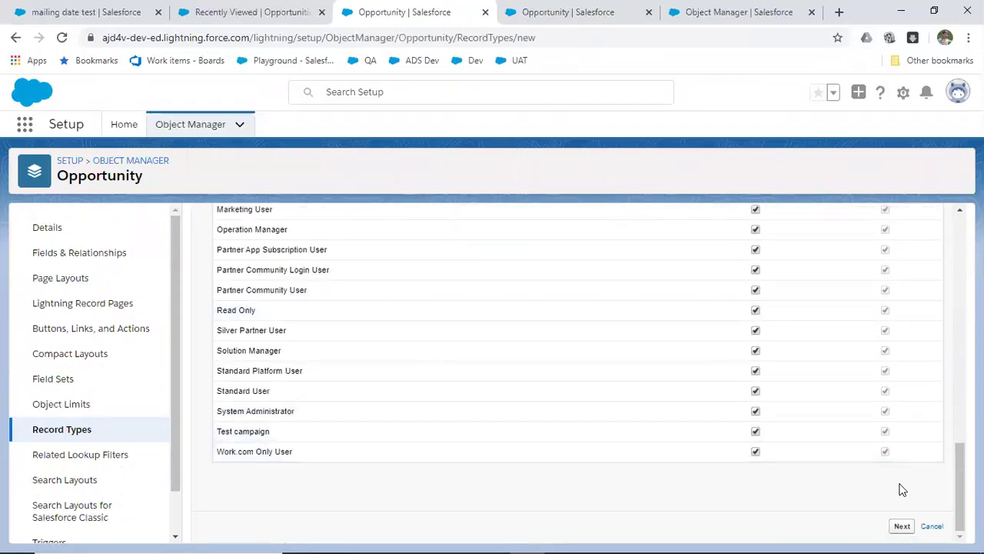
pyautogui.click(902, 529)
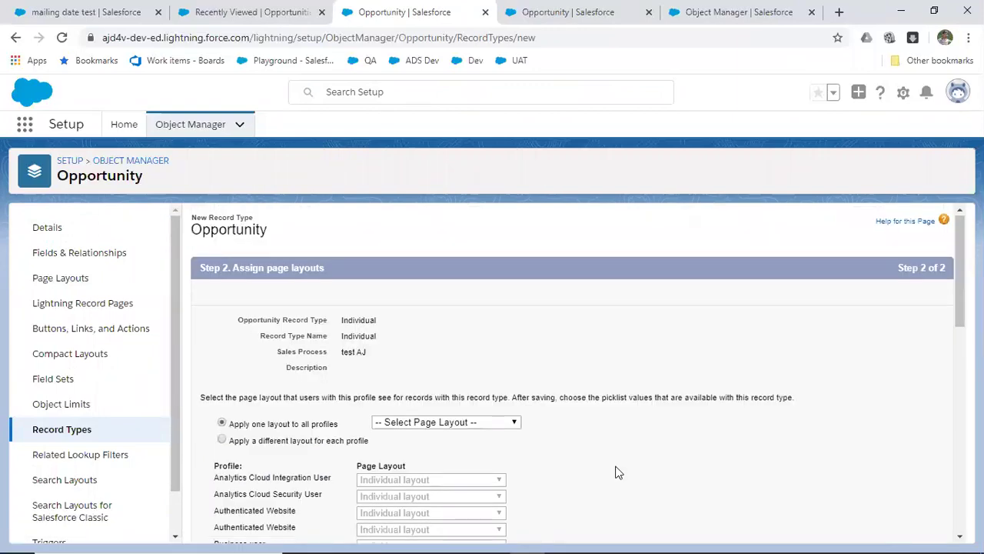
# - Apply Individual layout to all profiles for the Individual record type and save it
pyautogui.scroll(-2, 619, 471)
pyautogui.scroll(1, 619, 472)
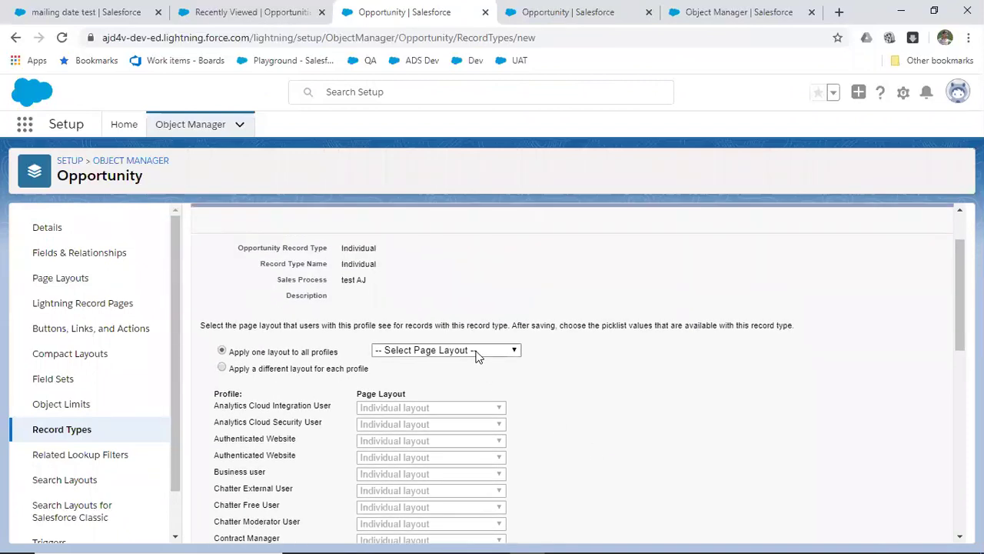
pyautogui.click(476, 352)
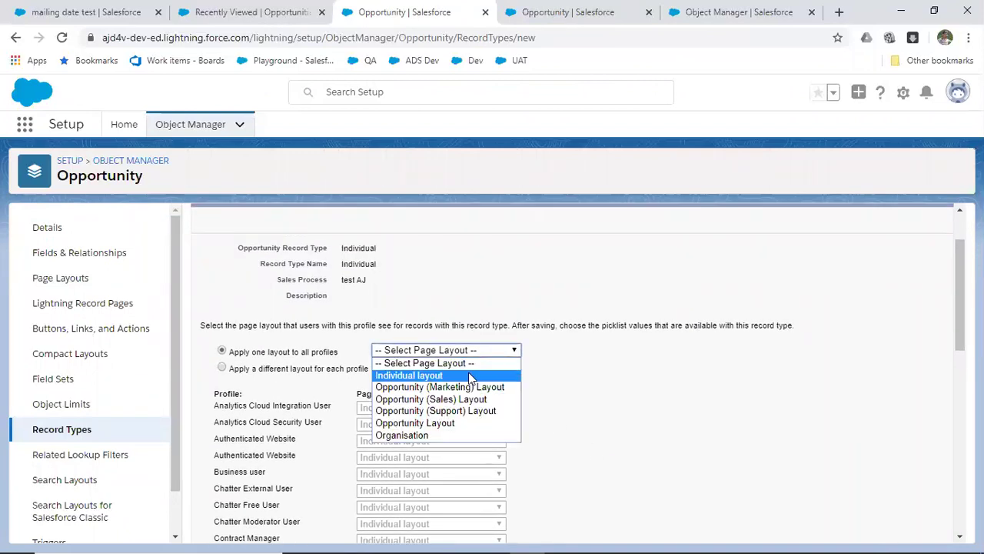
pyautogui.click(469, 374)
pyautogui.scroll(-8, 471, 378)
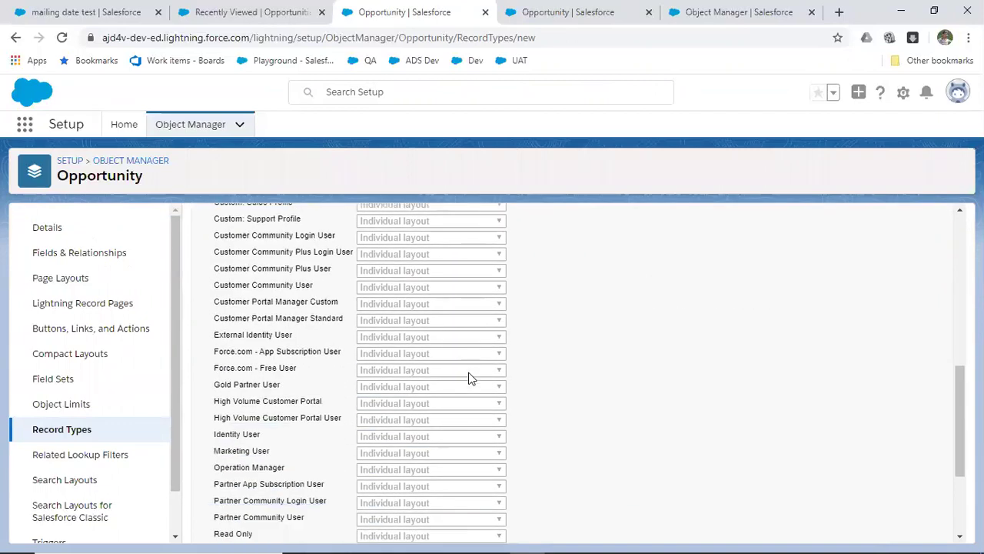
pyautogui.scroll(1, 470, 378)
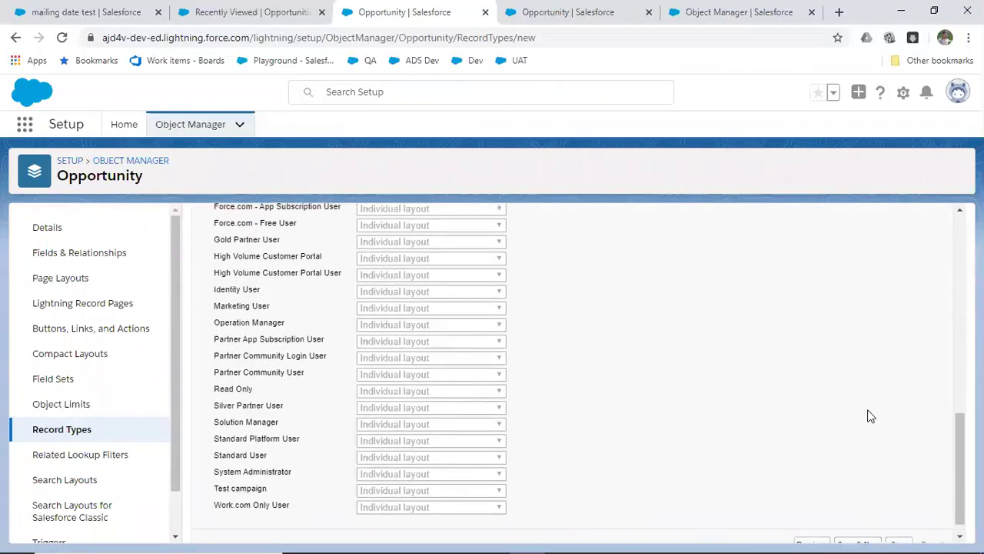
pyautogui.scroll(-1, 871, 416)
pyautogui.click(899, 526)
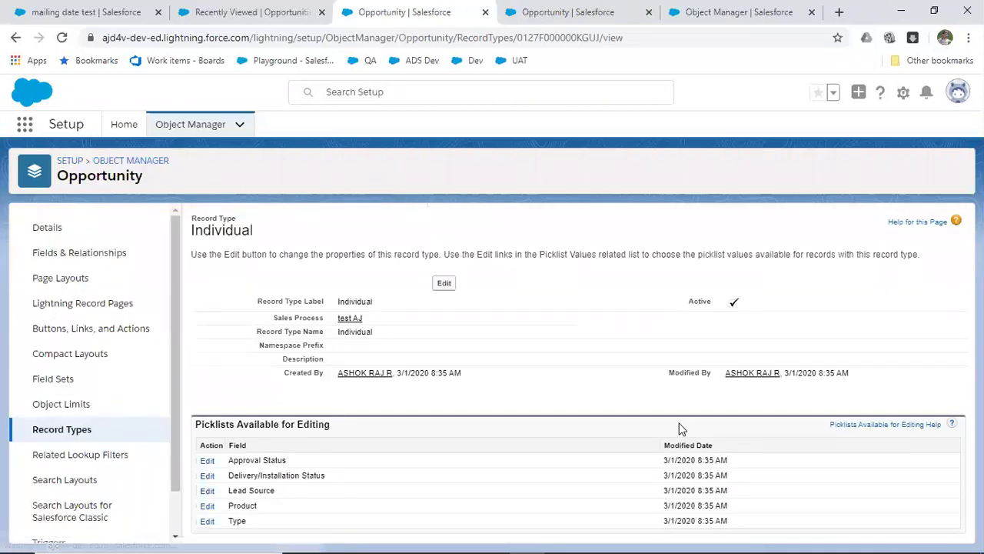
# - Start another Opportunity record type labelled Organisation, with test AJ as its sales process
pyautogui.click(62, 433)
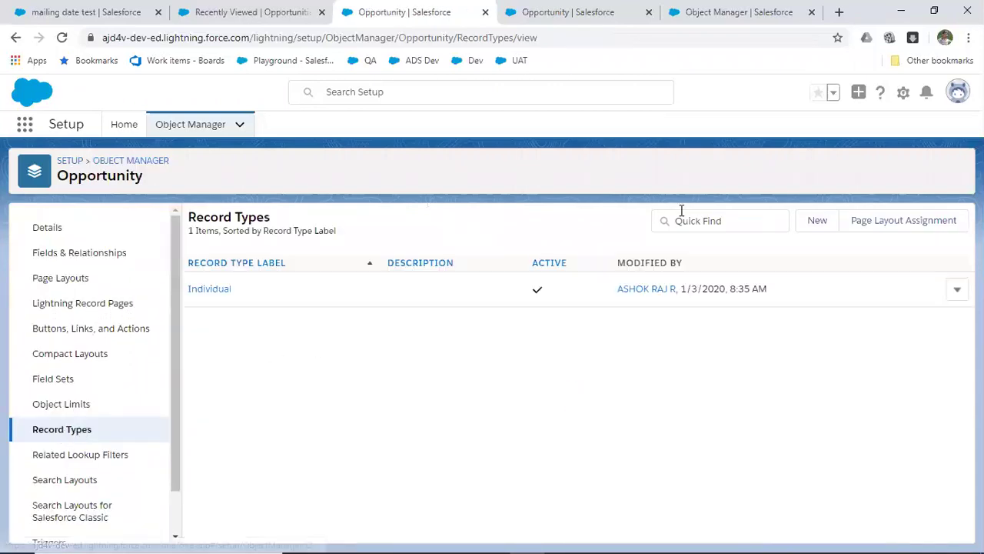
pyautogui.click(813, 226)
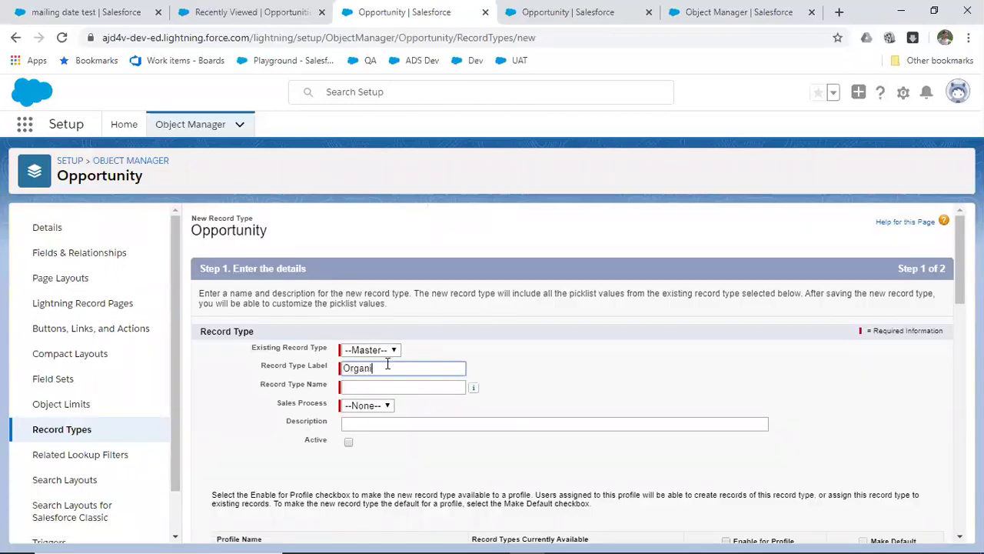
pyautogui.click(385, 385)
pyautogui.click(382, 406)
pyautogui.click(375, 432)
# - Make the Organisation record type active and enable it for all profiles without making it their default, then continue to layout assignment
pyautogui.scroll(-3, 375, 424)
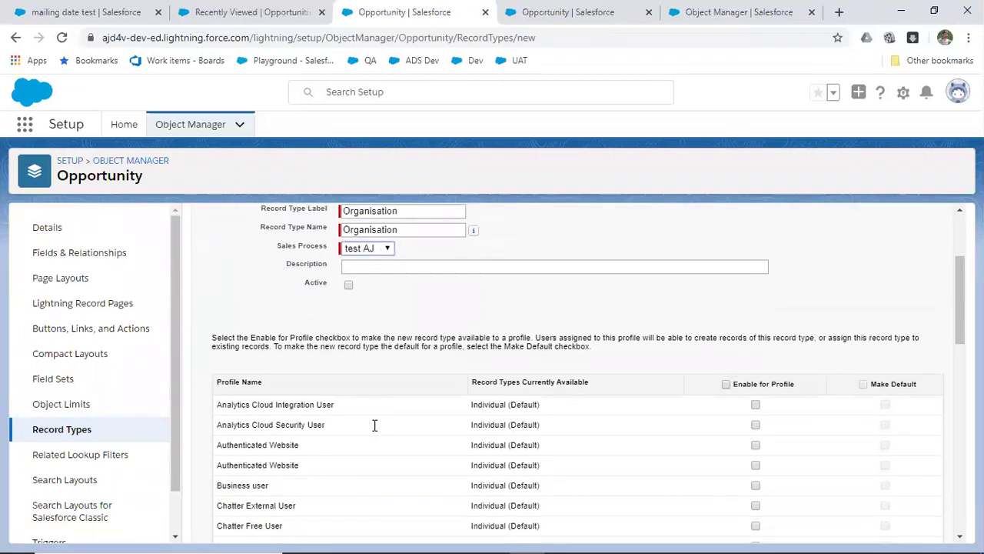
pyautogui.scroll(-2, 375, 425)
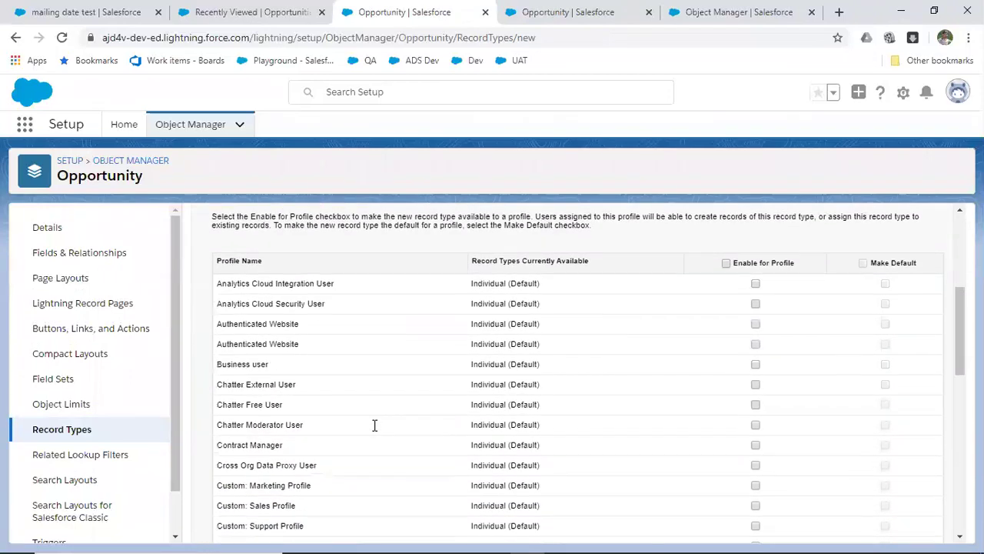
pyautogui.click(727, 263)
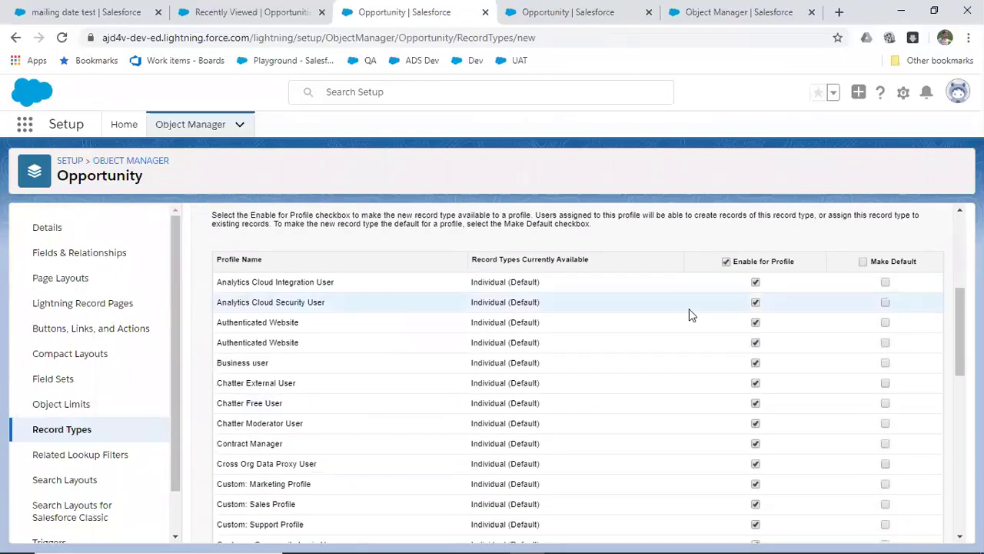
pyautogui.scroll(-2, 689, 314)
pyautogui.press('XF86AudioRaiseVolume')
pyautogui.press('XF86AudioRaiseVolume')
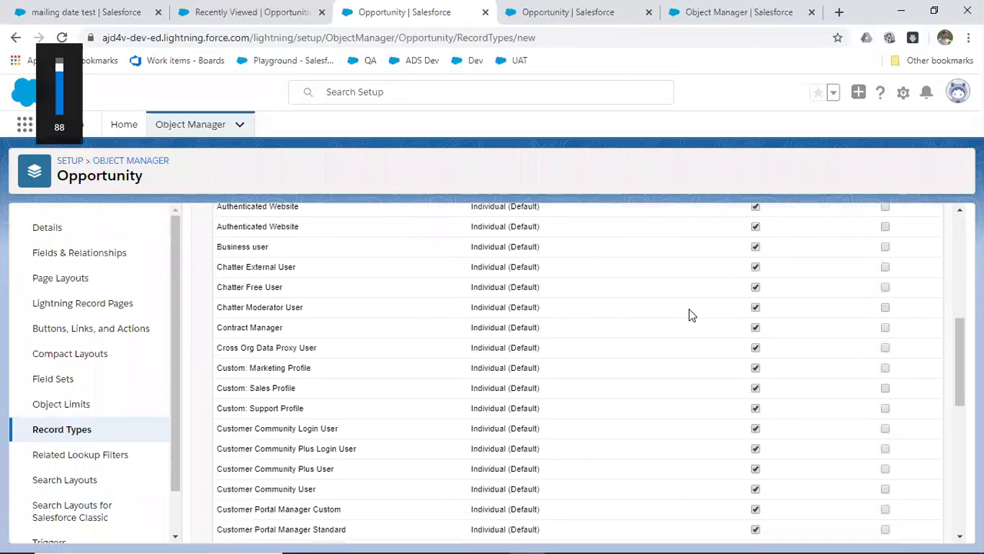
pyautogui.scroll(-6, 690, 314)
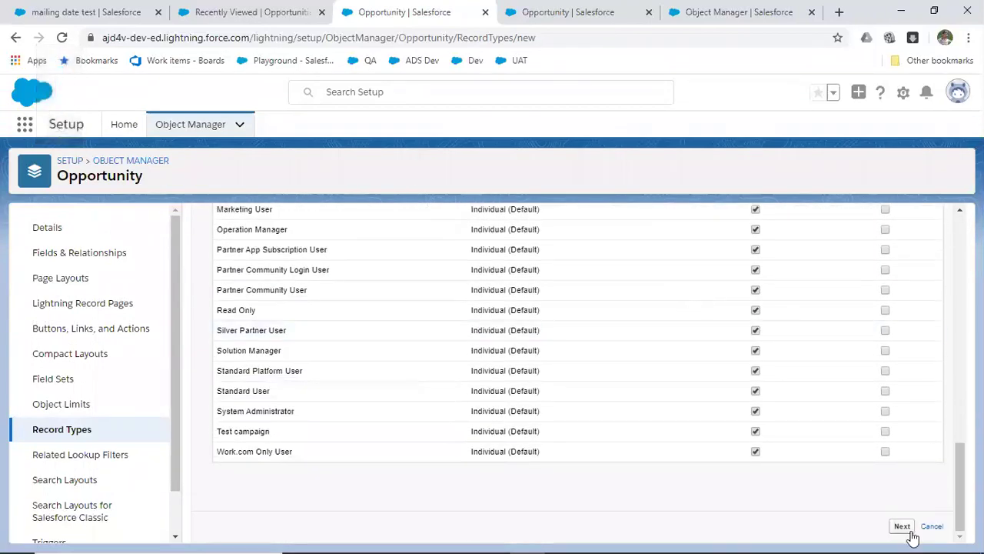
pyautogui.click(902, 529)
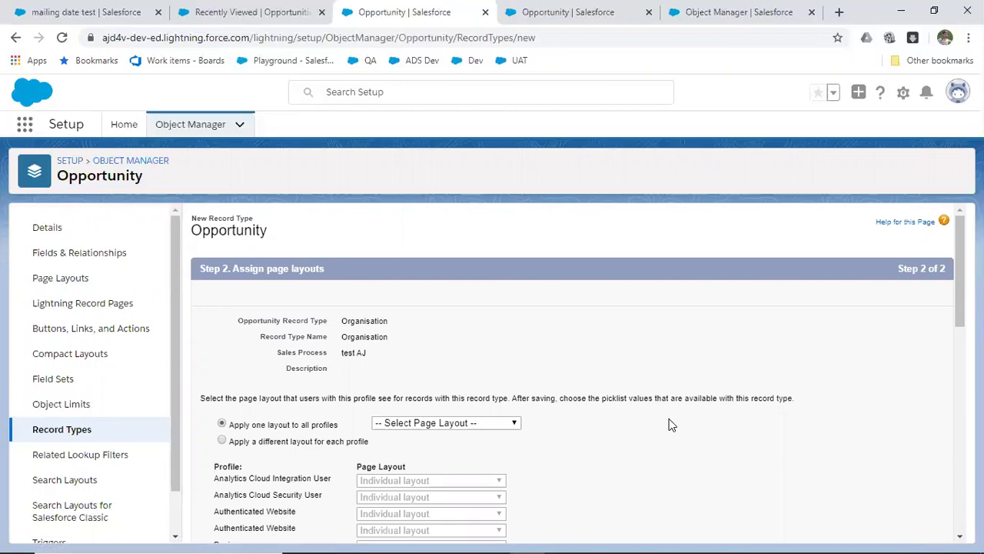
# - Apply the Organisation page layout to all profiles for the Organisation record type and save it
pyautogui.scroll(-2, 669, 419)
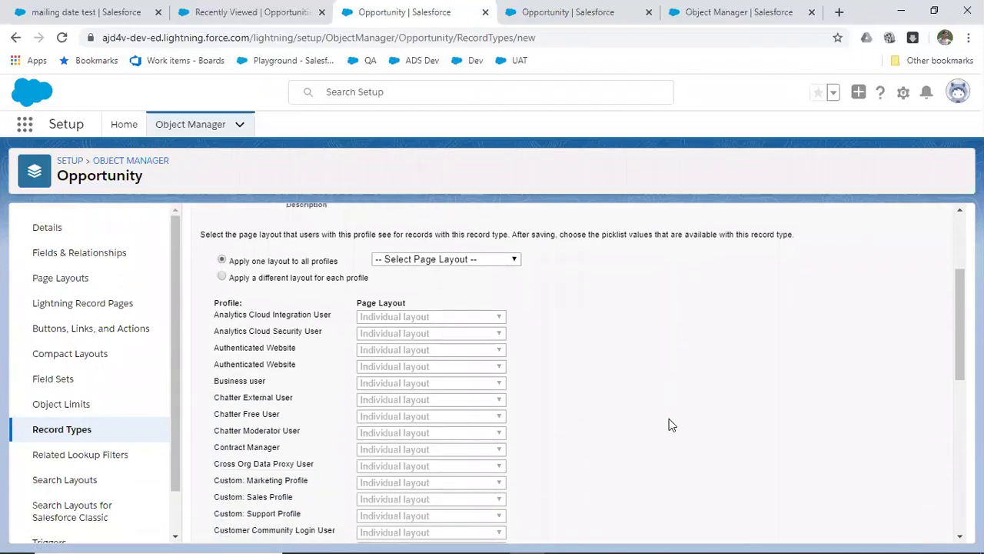
pyautogui.click(435, 258)
pyautogui.click(412, 346)
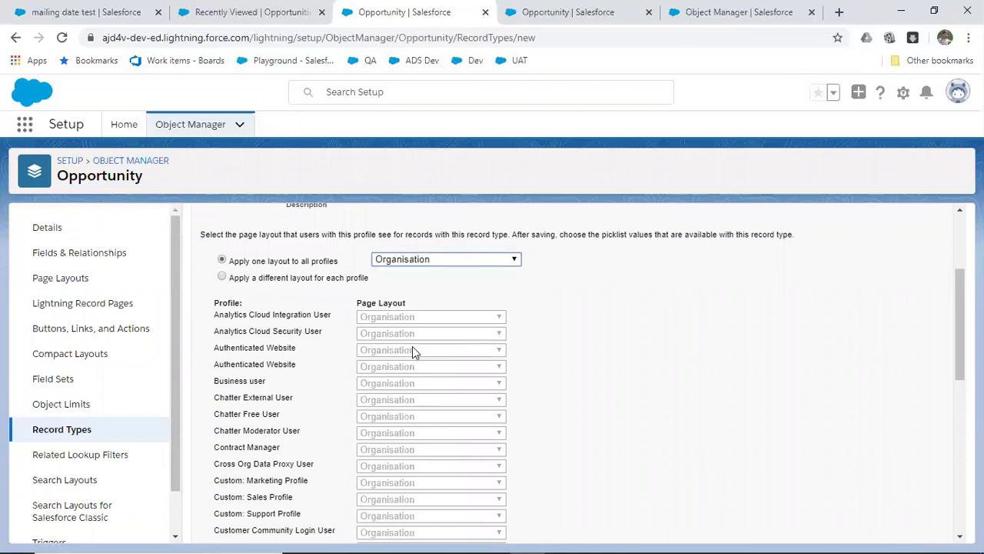
pyautogui.scroll(-7, 412, 347)
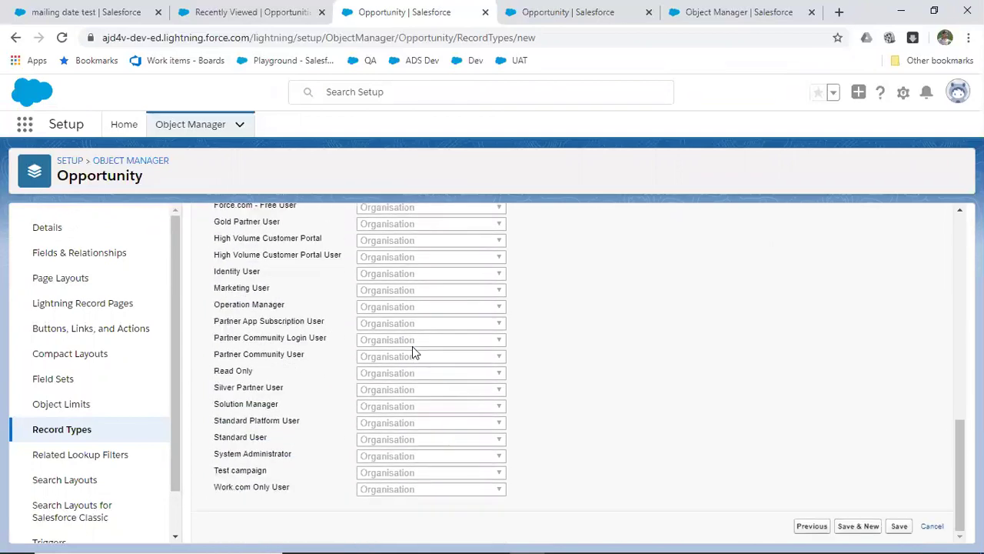
pyautogui.click(900, 528)
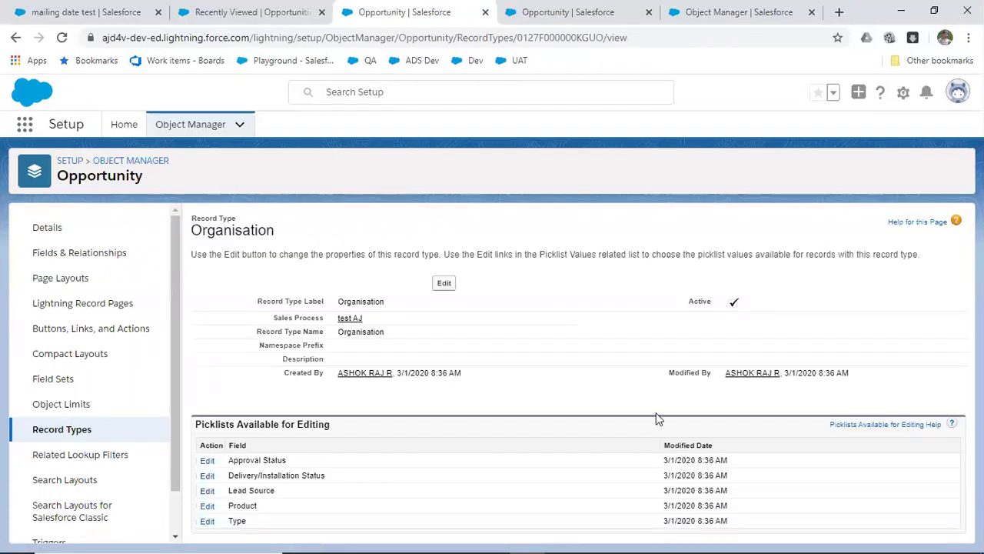
# - Review the Opportunity page layouts and record types in setup, and reload the Opportunities list in the Sales app
pyautogui.click(81, 281)
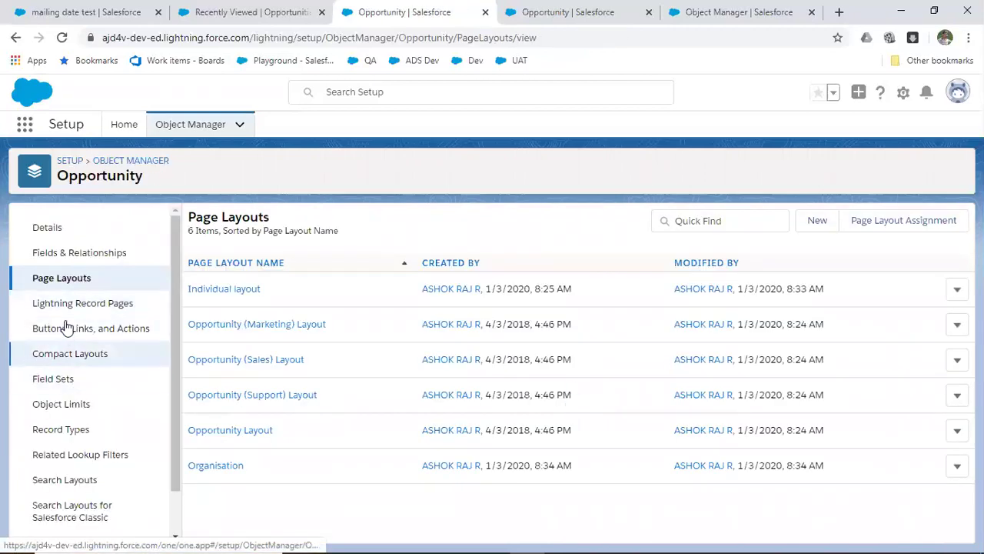
pyautogui.click(65, 433)
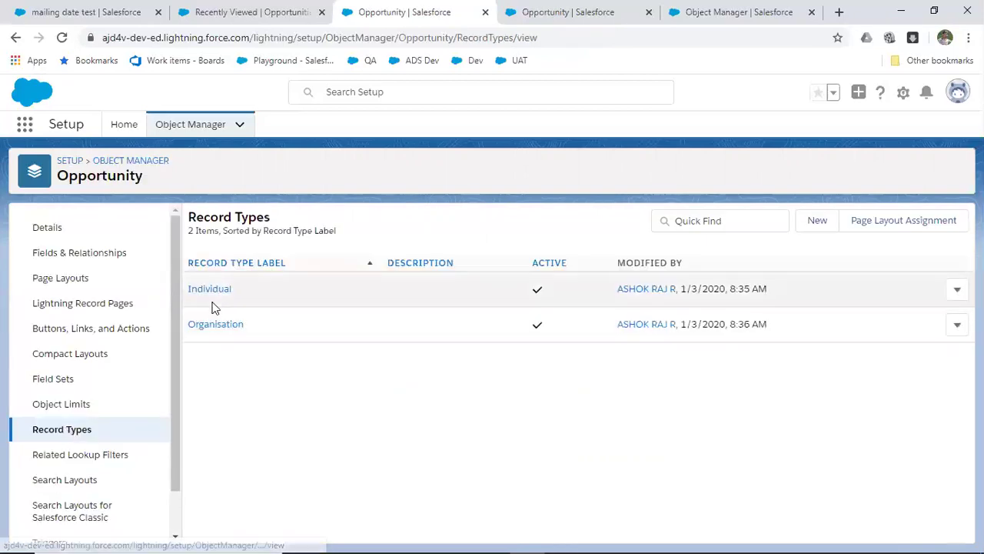
pyautogui.click(246, 12)
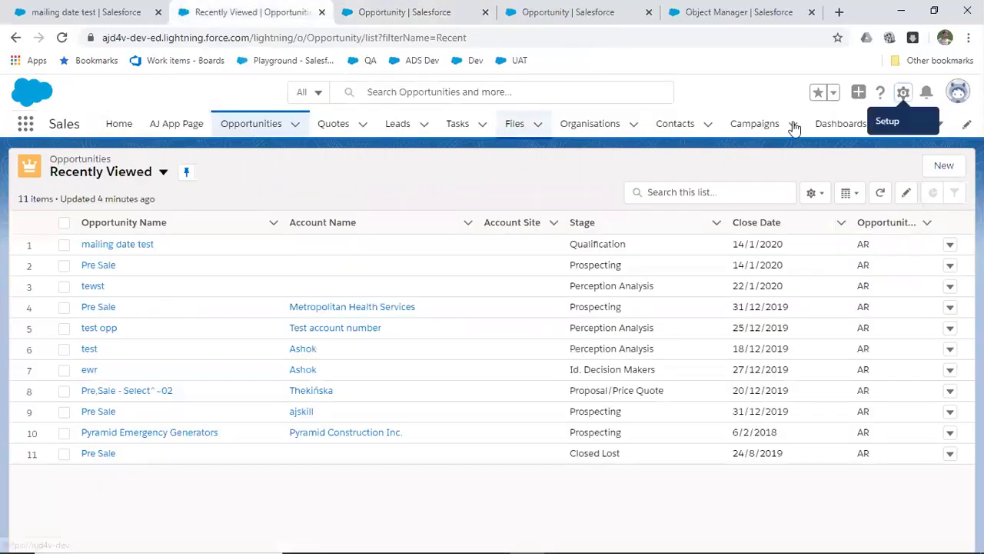
pyautogui.click(242, 126)
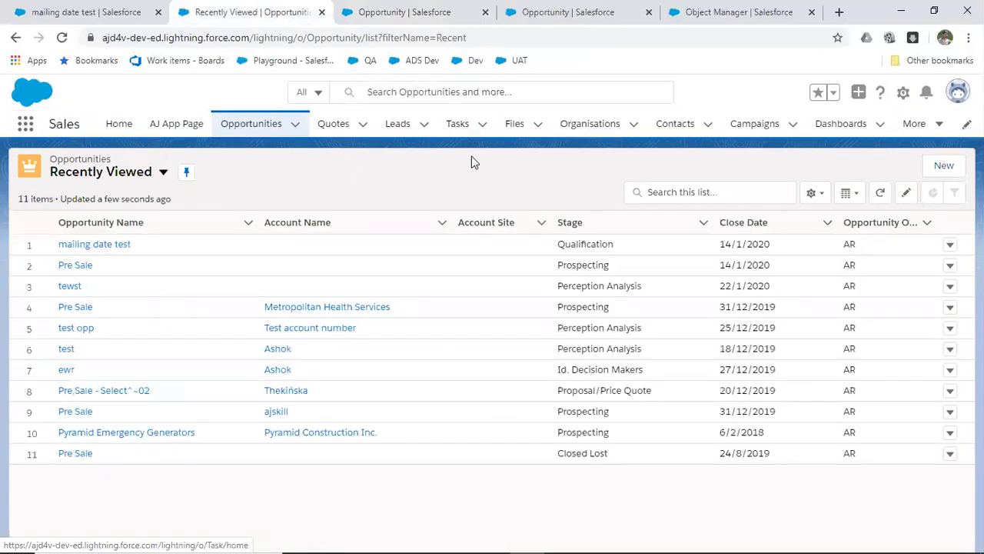
# - Examine the fields on the creation form for the Individual record type, then close it without saving
pyautogui.click(942, 167)
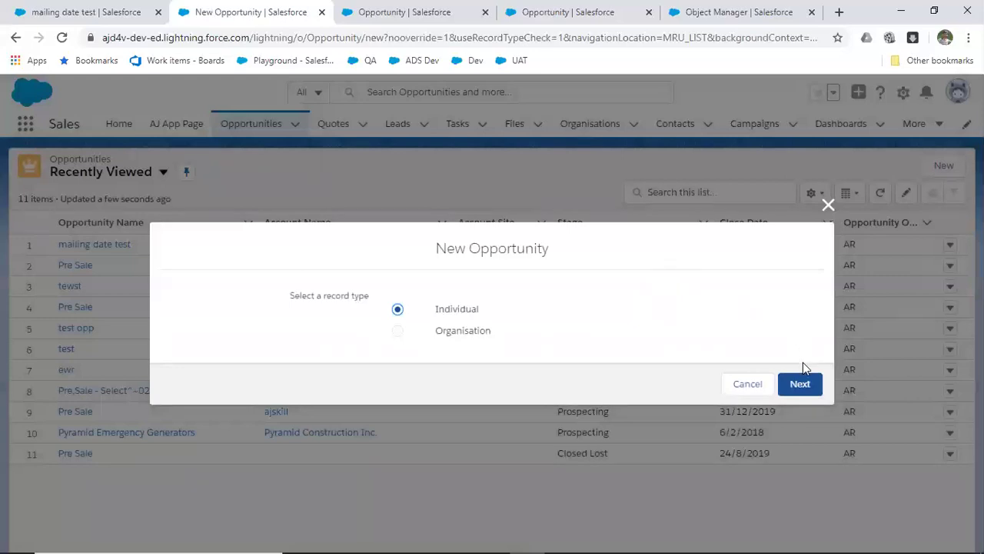
pyautogui.click(800, 387)
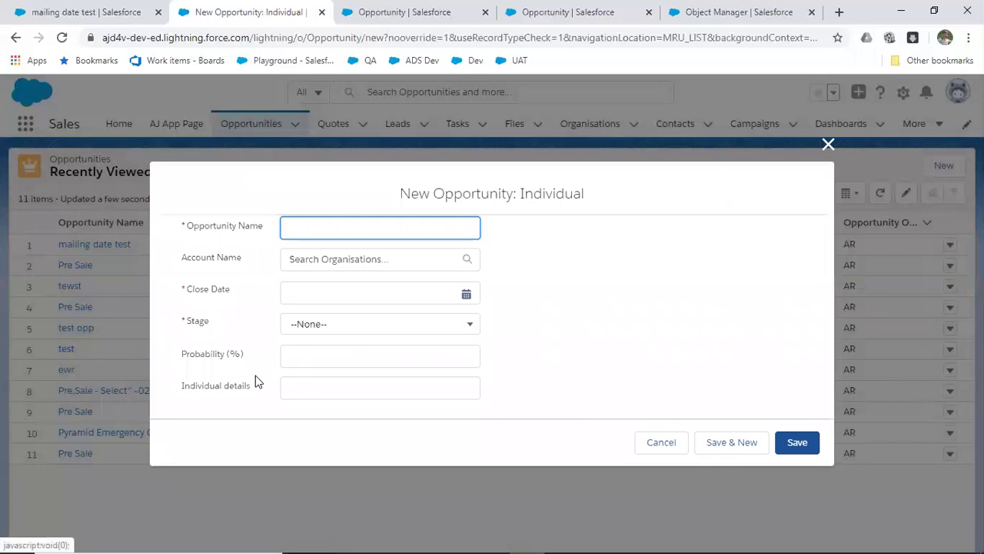
pyautogui.click(327, 382)
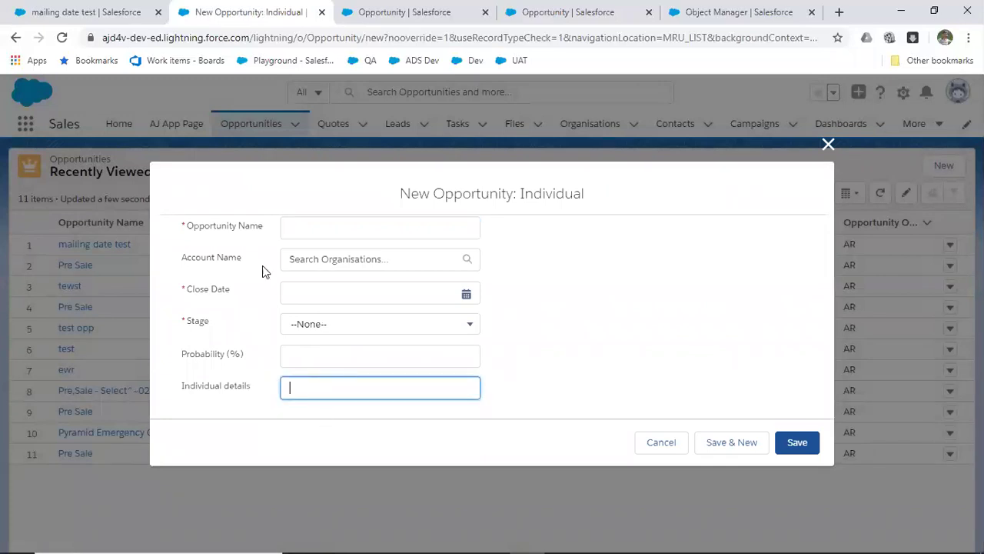
pyautogui.click(830, 146)
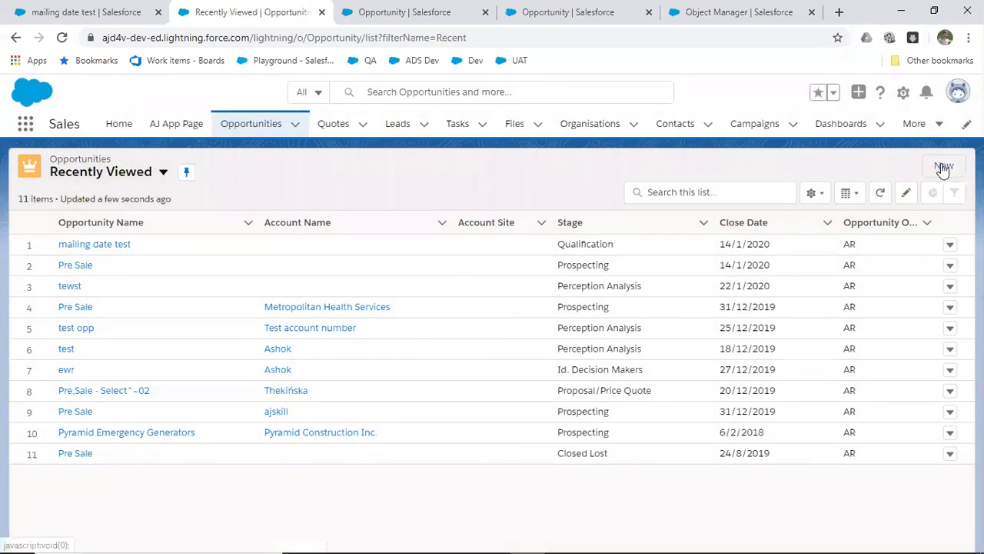
# - Start a new opportunity of the Organisation record type named org data, with tets as its organisation details
pyautogui.click(944, 168)
pyautogui.click(397, 331)
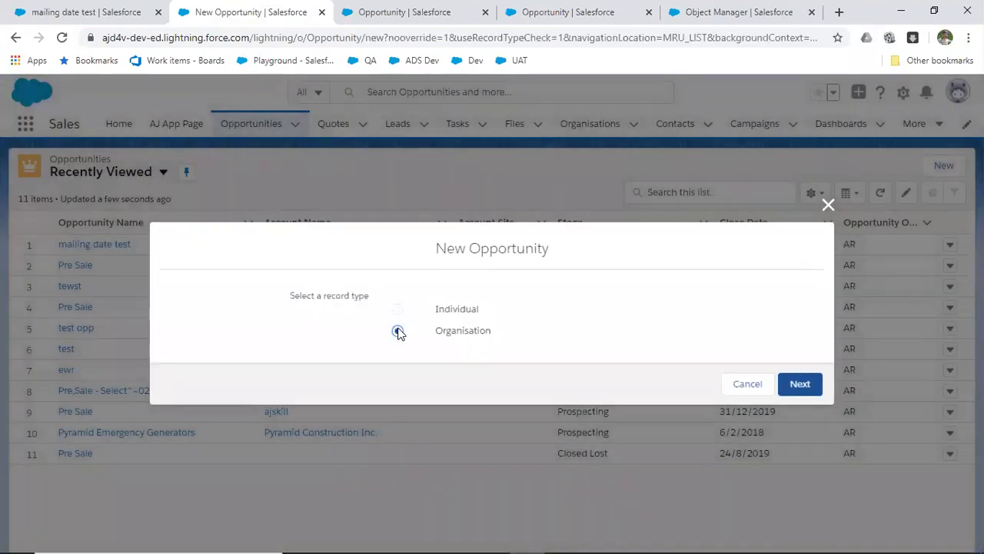
pyautogui.click(800, 383)
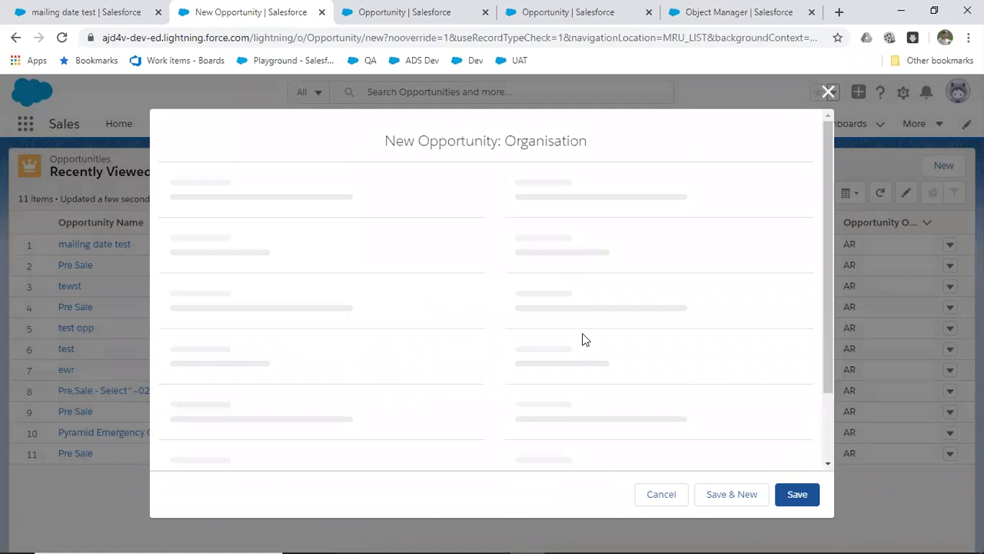
pyautogui.click(312, 385)
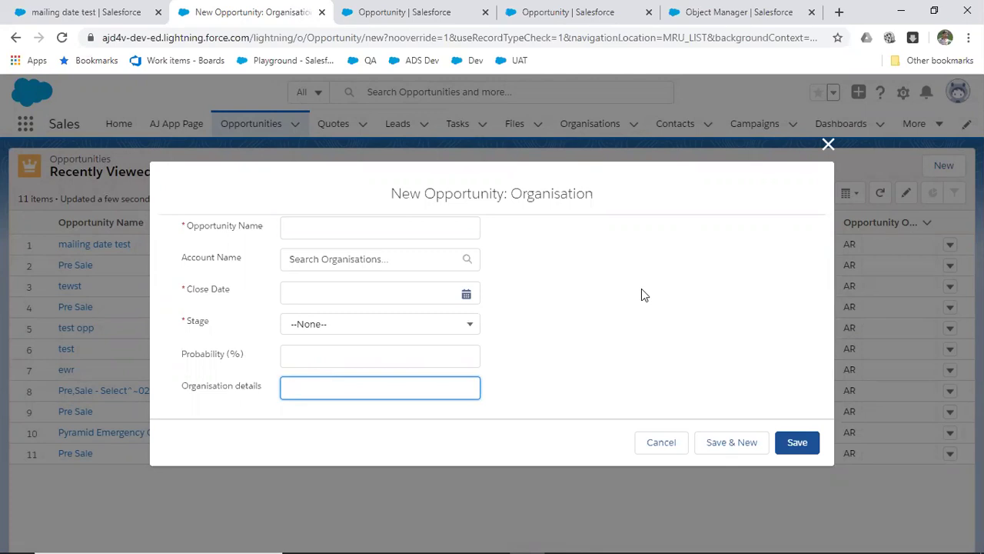
pyautogui.click(421, 223)
pyautogui.write('org data')
pyautogui.click(334, 396)
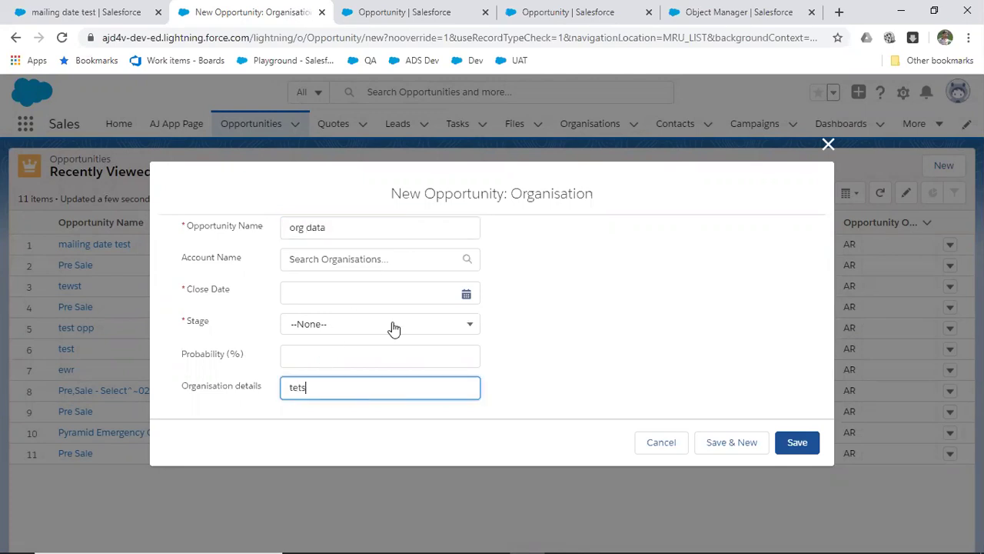
# - Set the close date to 23/1/2020 and the stage to Id. Decision Makers, and save the Organisation opportunity
pyautogui.click(408, 295)
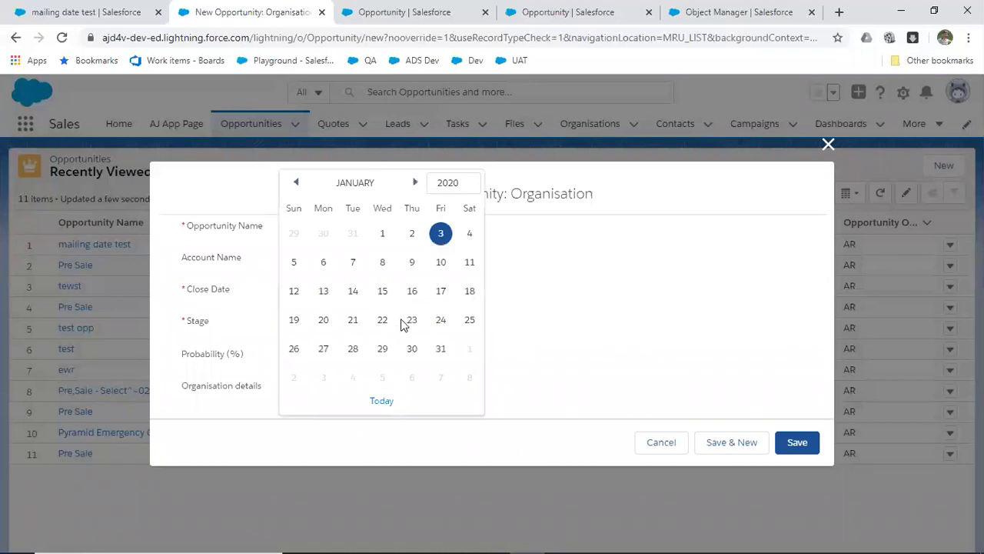
pyautogui.click(412, 322)
pyautogui.click(410, 329)
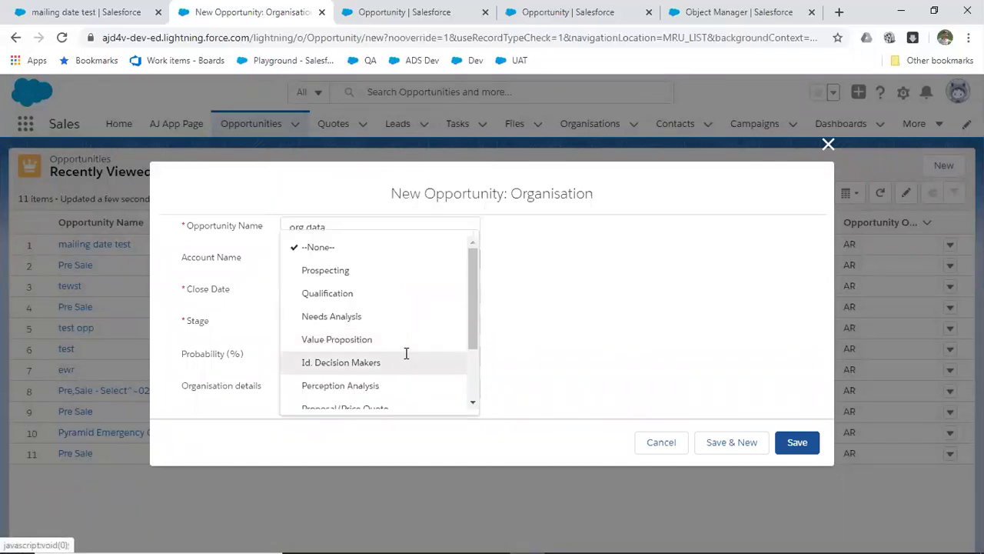
pyautogui.click(406, 358)
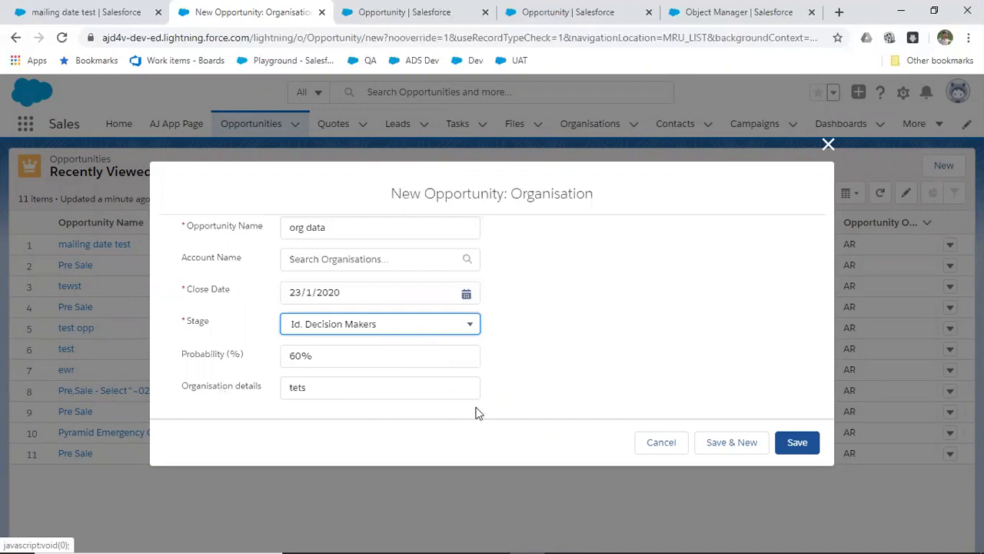
pyautogui.click(790, 445)
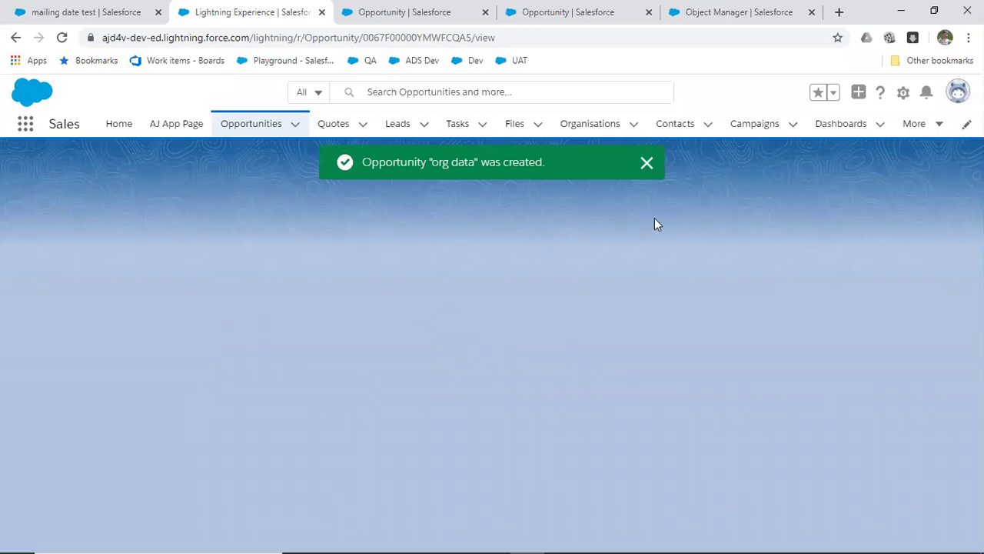
# - Return to the Opportunities list, reload it, and start a new Individual opportunity named ind test
pyautogui.click(260, 129)
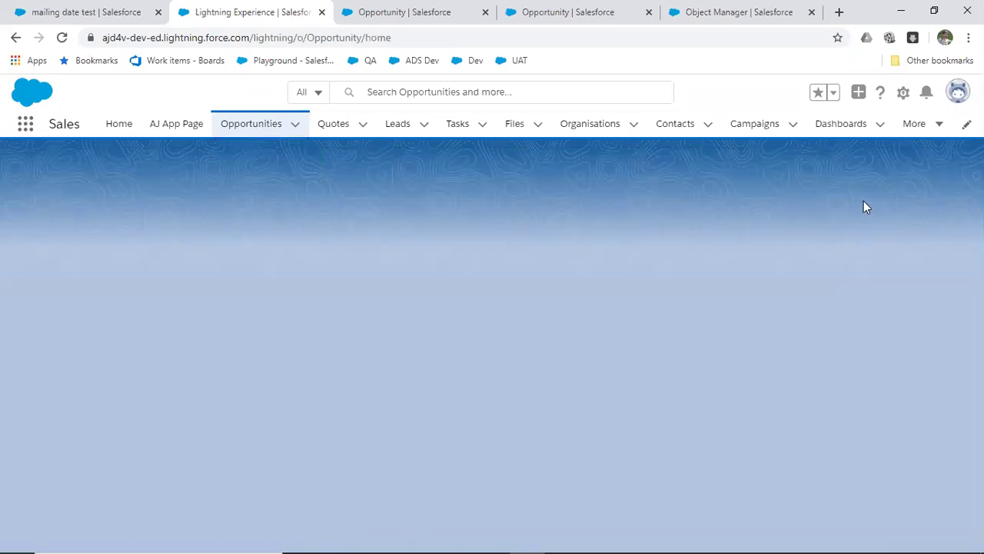
pyautogui.click(218, 40)
pyautogui.press('Return')
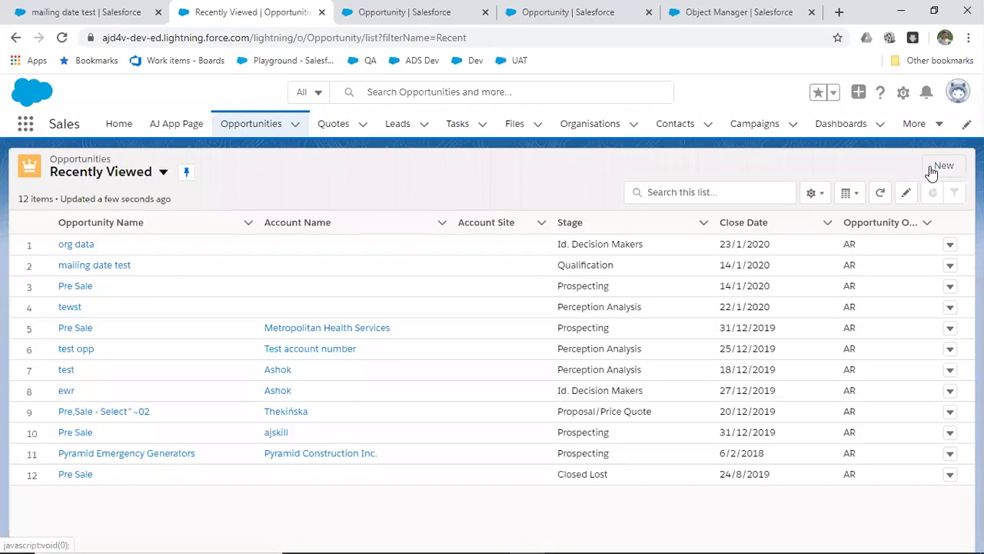
pyautogui.click(930, 168)
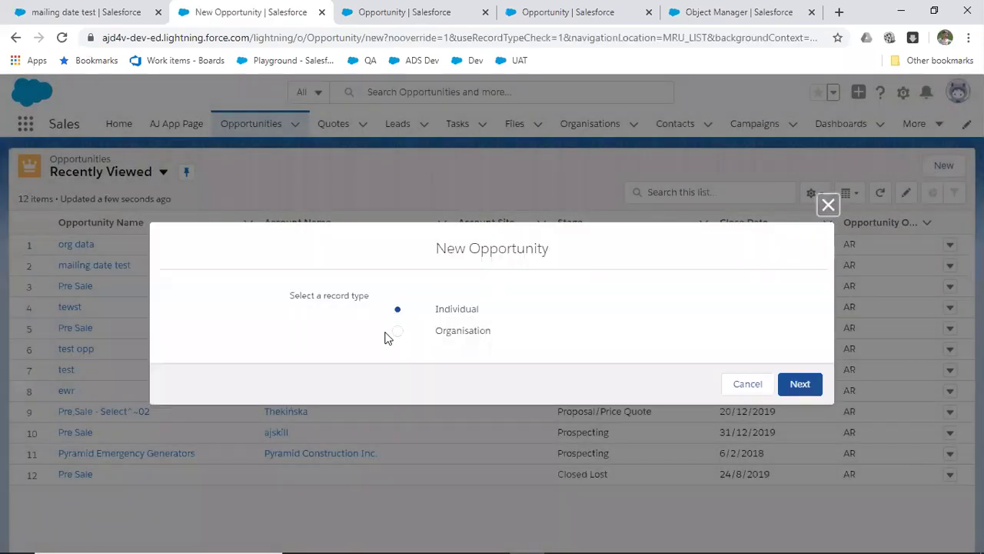
pyautogui.click(800, 384)
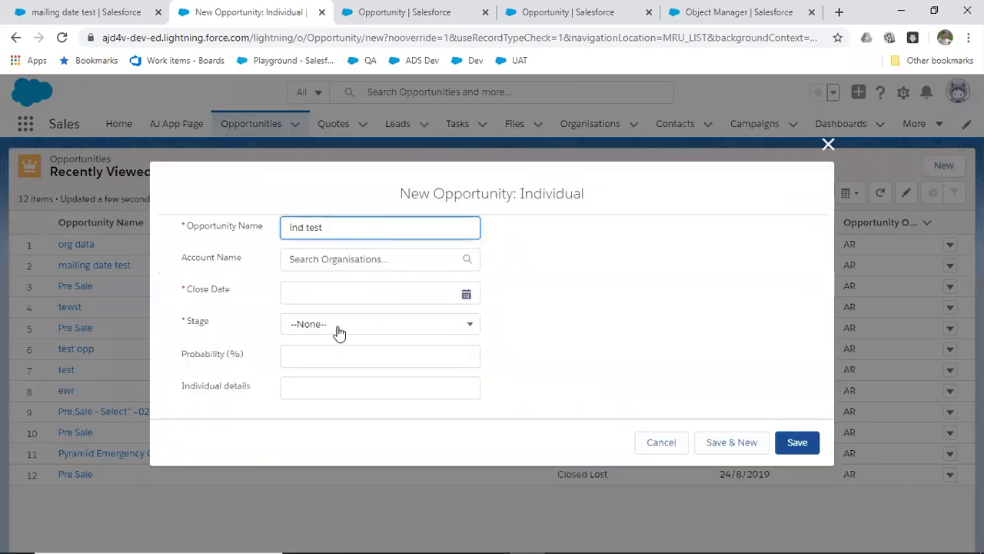
# - Give the Individual opportunity a close date of 21/1/2020 and the stage Value Proposition
pyautogui.click(350, 303)
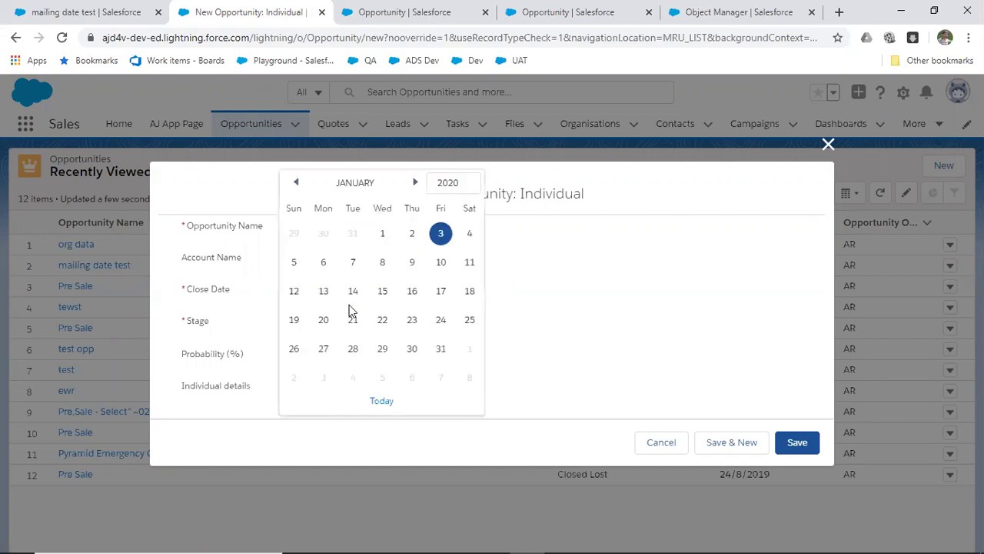
pyautogui.click(355, 321)
pyautogui.click(359, 329)
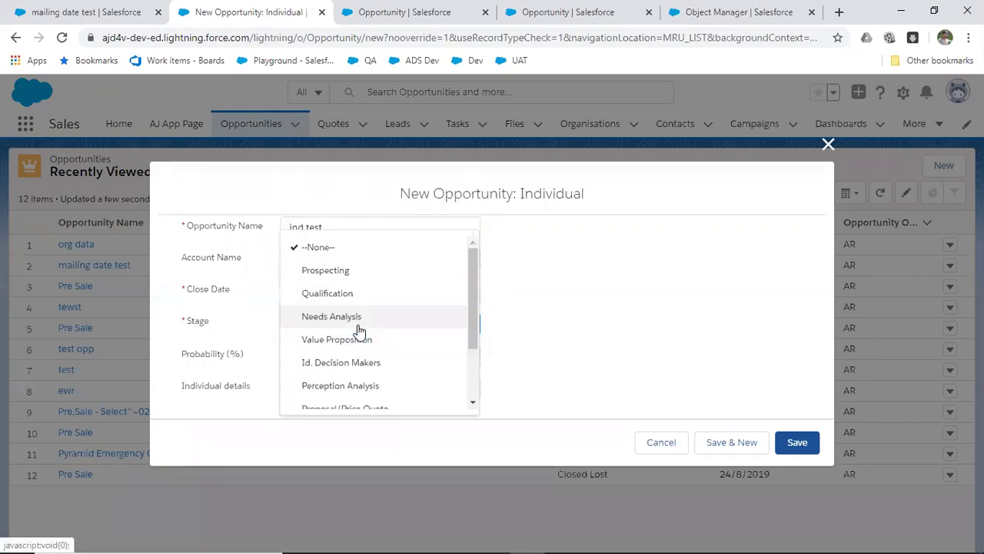
pyautogui.click(356, 342)
# - Enter ind as the individual details and save the Individual opportunity
pyautogui.click(341, 389)
pyautogui.write('test')
pyautogui.hotkey('ctrl', 'a')
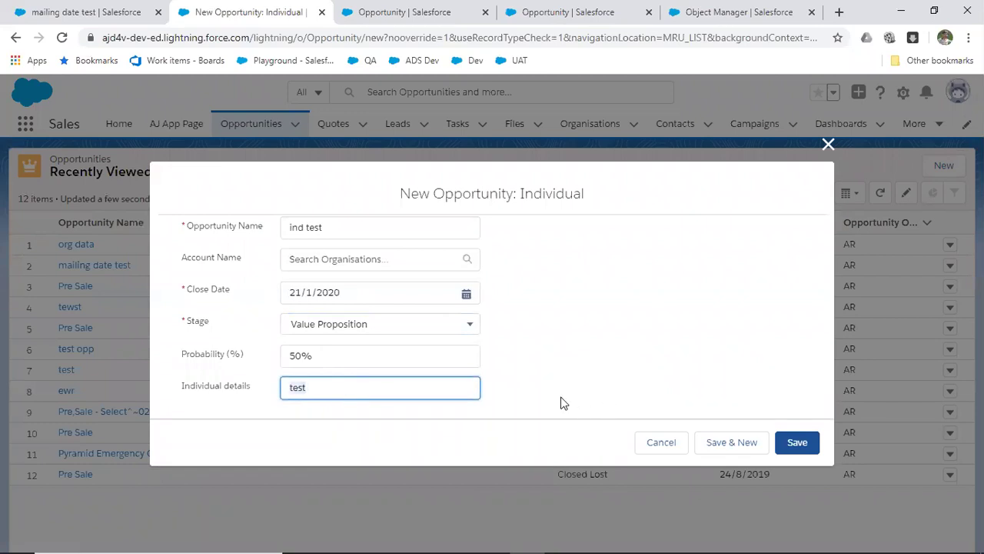
pyautogui.write('ind')
pyautogui.click(794, 444)
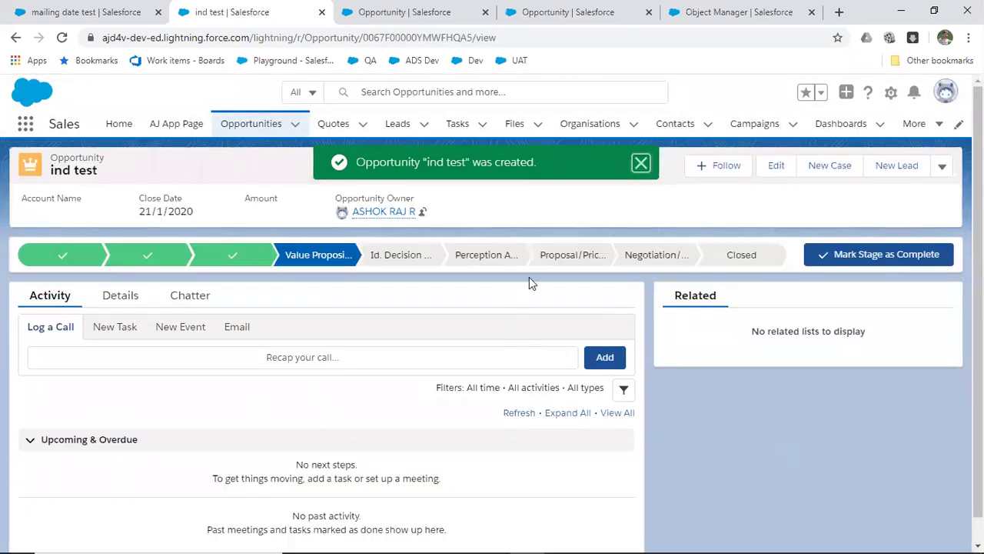
# - Show the All Opportunities list view and add a new filter to it
pyautogui.click(240, 125)
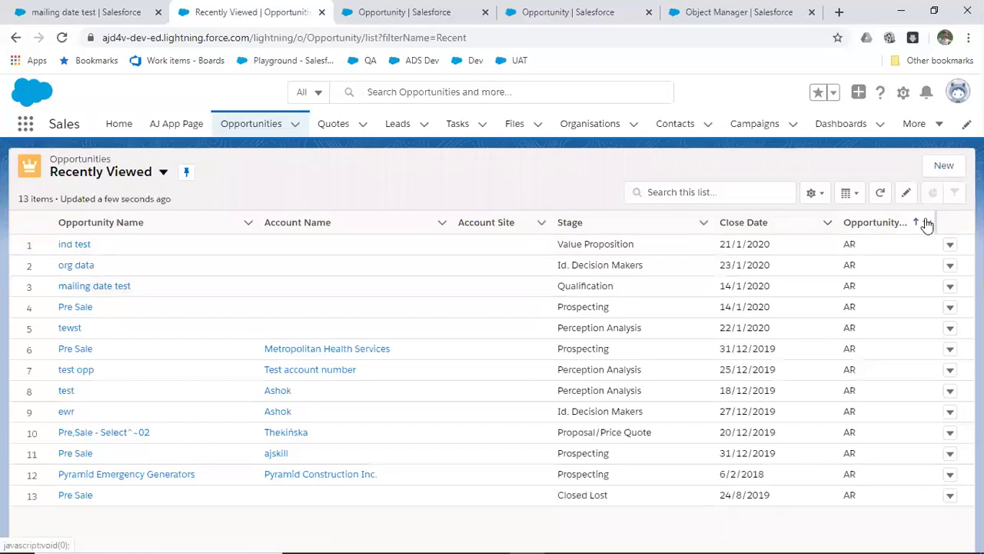
pyautogui.click(163, 175)
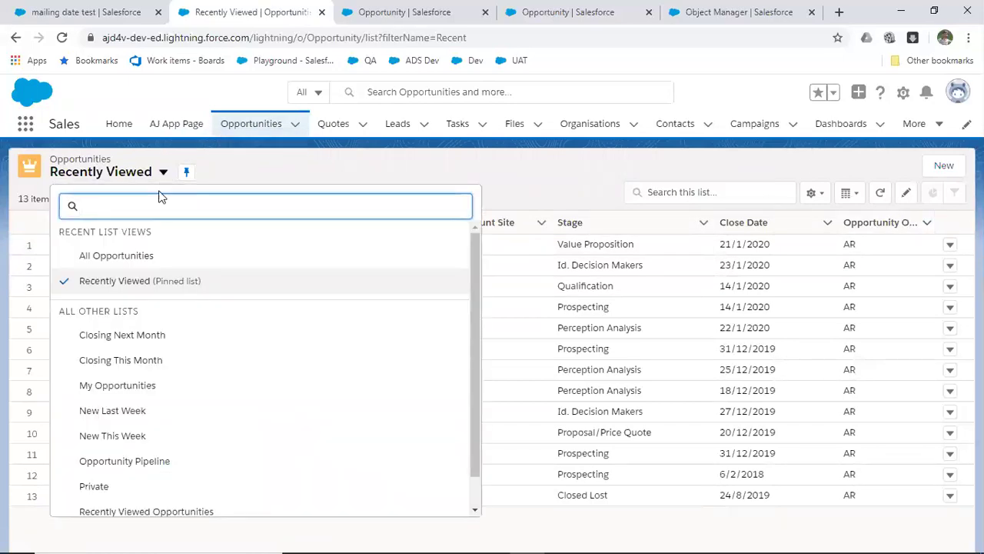
pyautogui.click(128, 257)
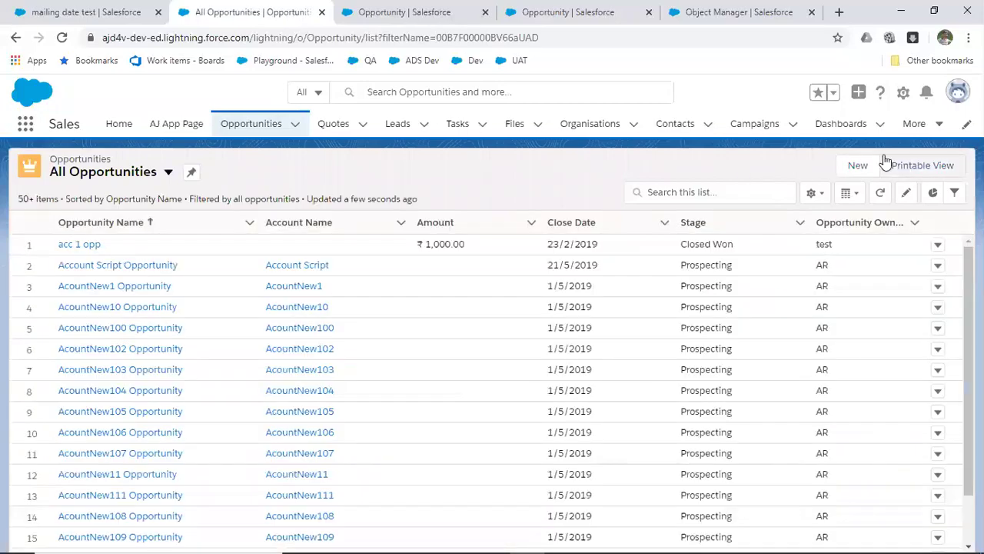
pyautogui.click(812, 193)
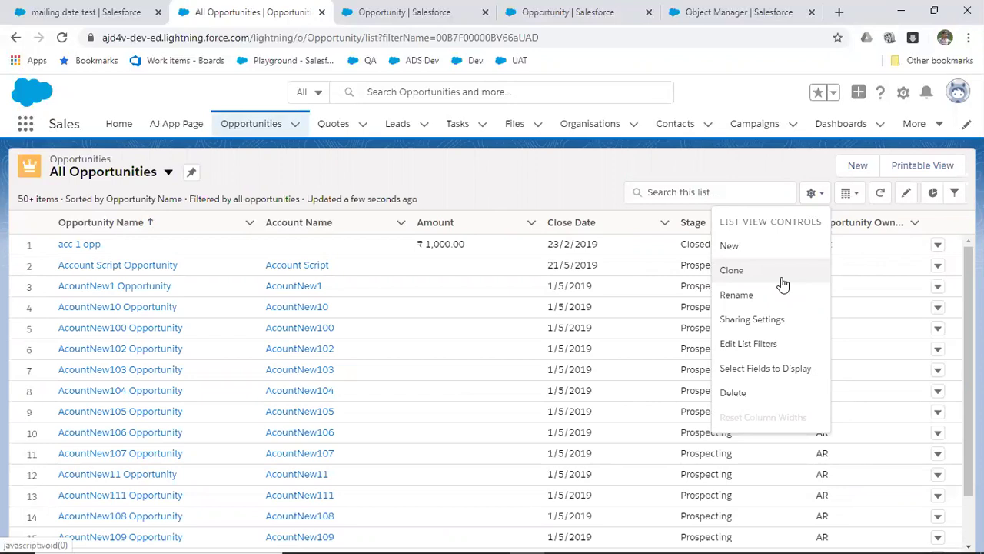
pyautogui.click(956, 194)
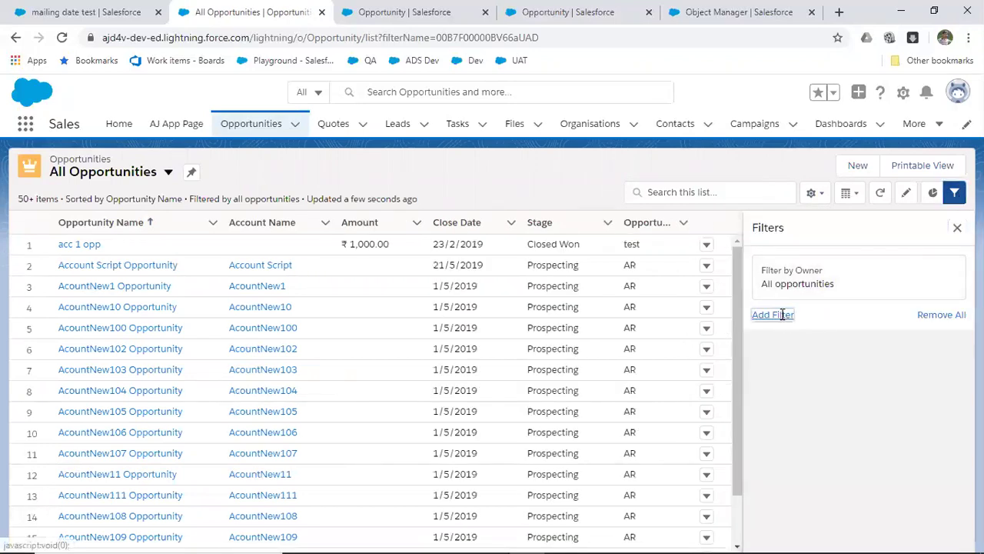
pyautogui.click(776, 315)
# - Look through the fields available for the new opportunity list filter to locate one for the record type
pyautogui.click(615, 282)
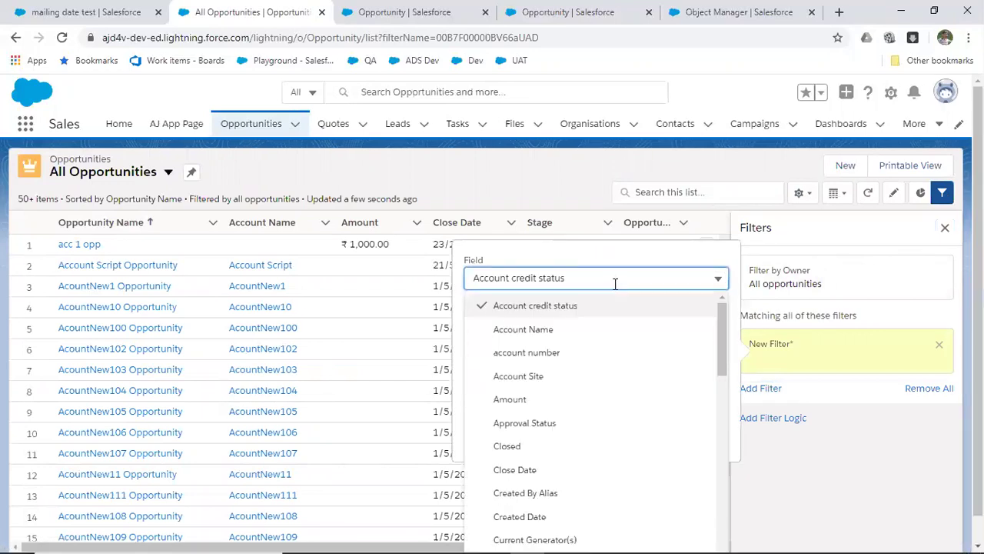
pyautogui.scroll(-10, 589, 402)
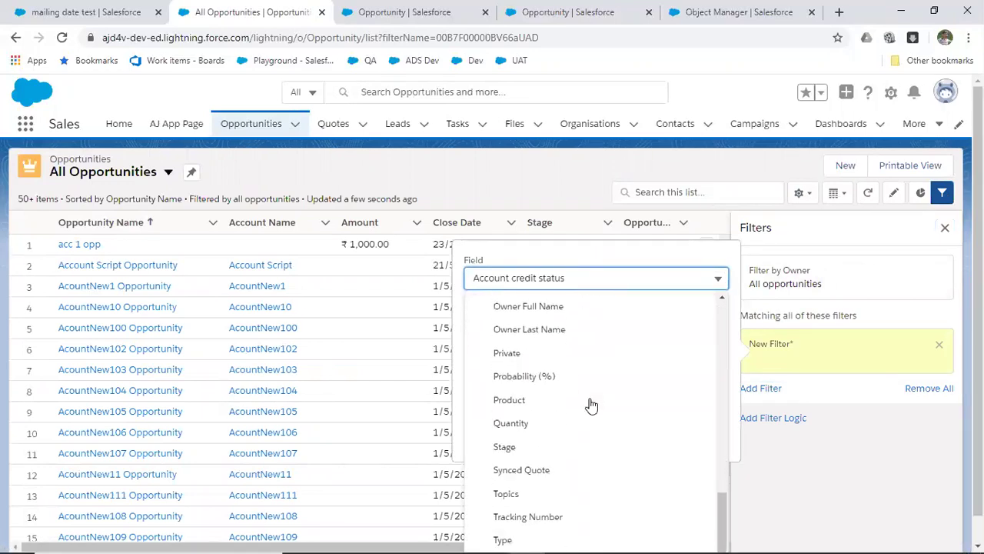
pyautogui.scroll(3, 592, 405)
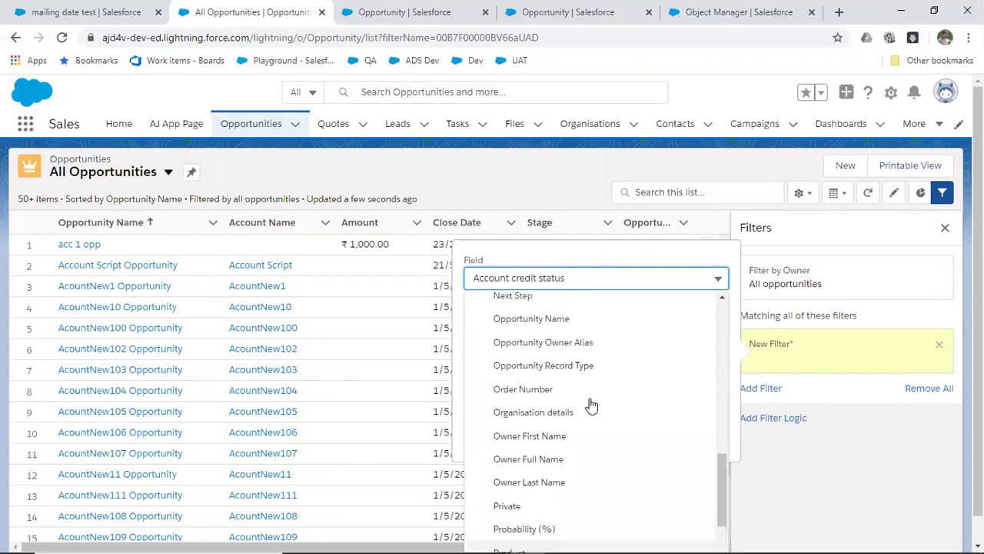
pyautogui.scroll(4, 591, 405)
pyautogui.scroll(-6, 591, 406)
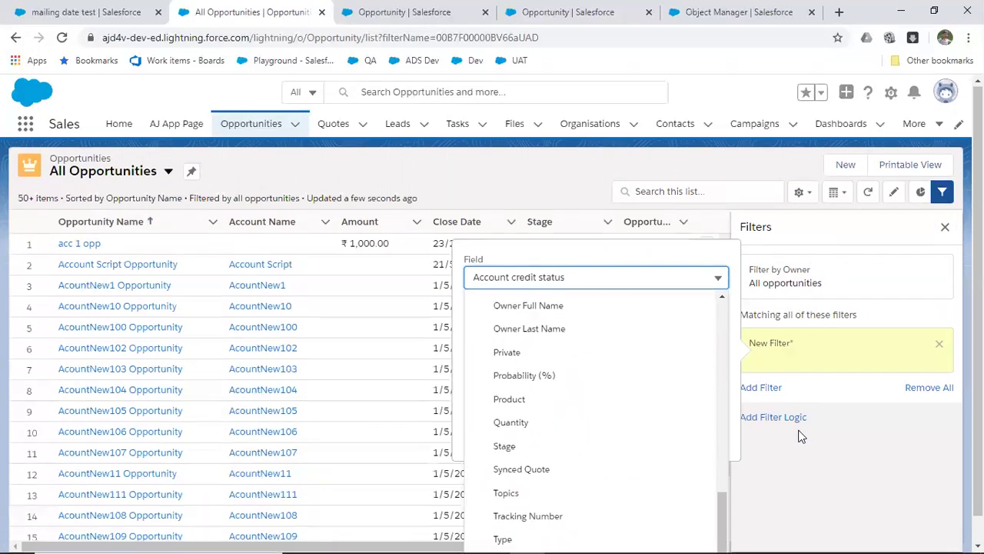
pyautogui.scroll(-1, 800, 436)
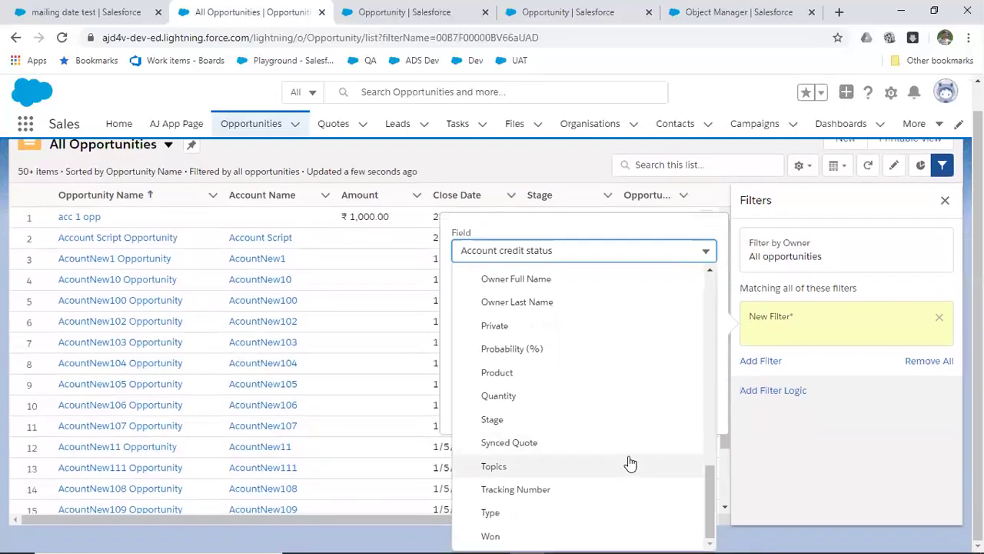
pyautogui.click(568, 250)
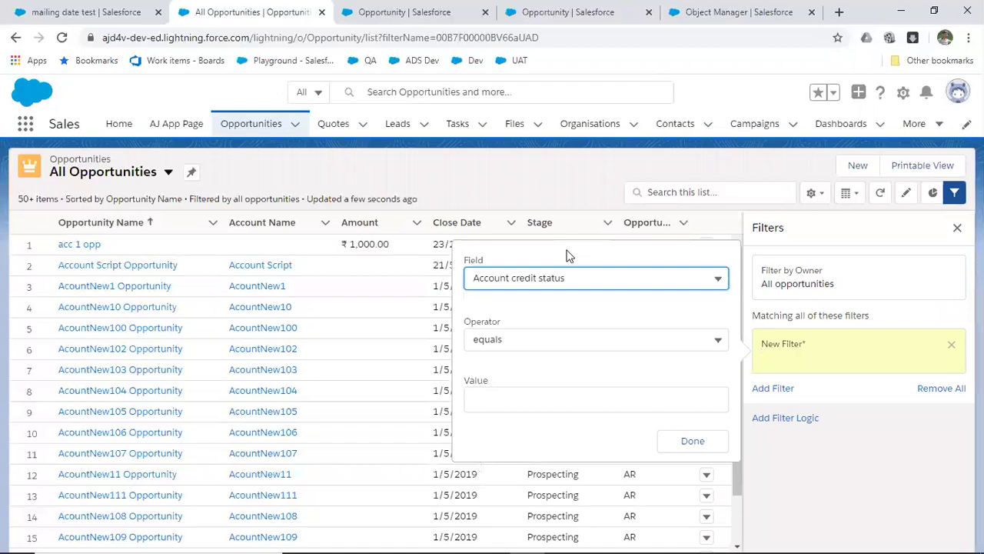
# - Try the Type field for the new filter and check which values it offers
pyautogui.click(567, 254)
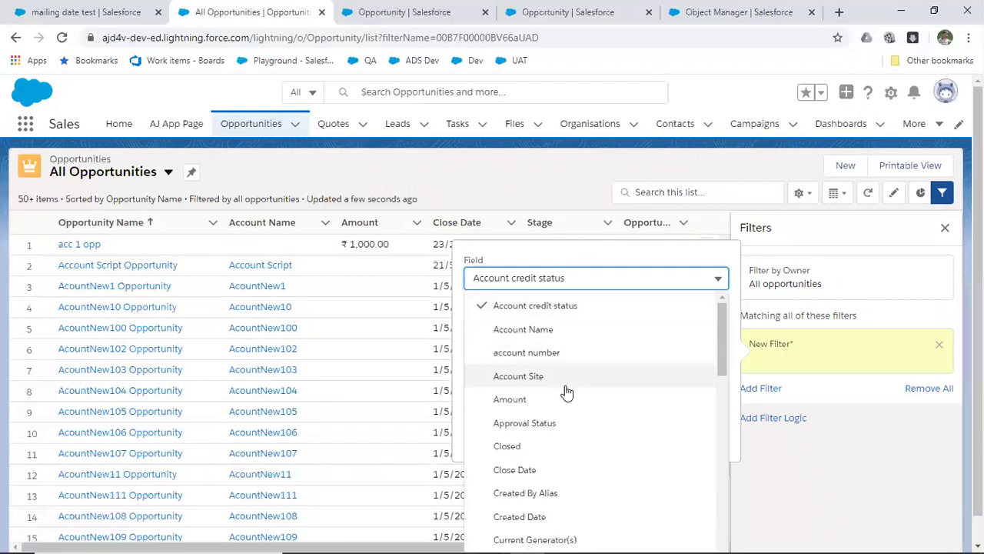
pyautogui.scroll(-2, 565, 391)
pyautogui.scroll(1, 565, 390)
pyautogui.scroll(-3, 565, 392)
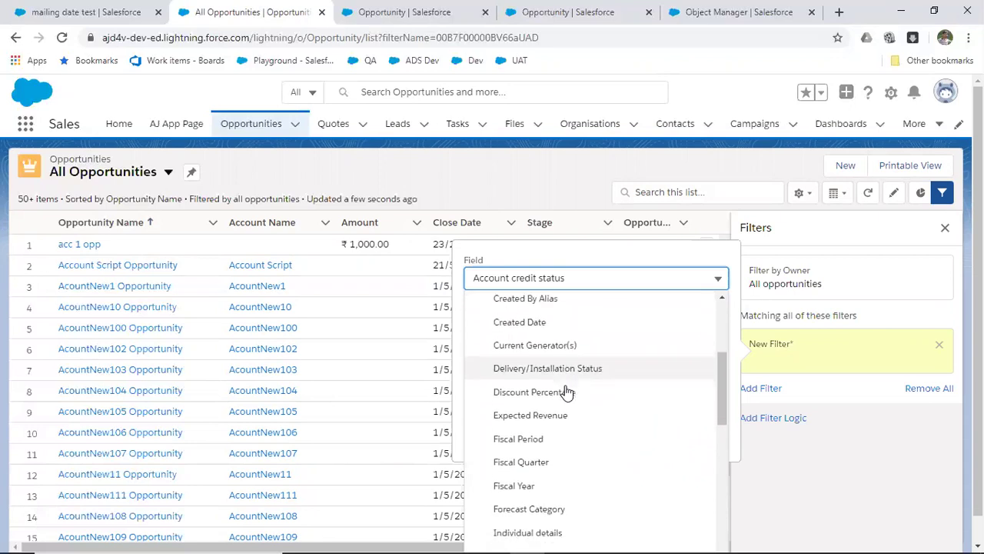
pyautogui.scroll(-3, 567, 392)
pyautogui.scroll(-4, 567, 392)
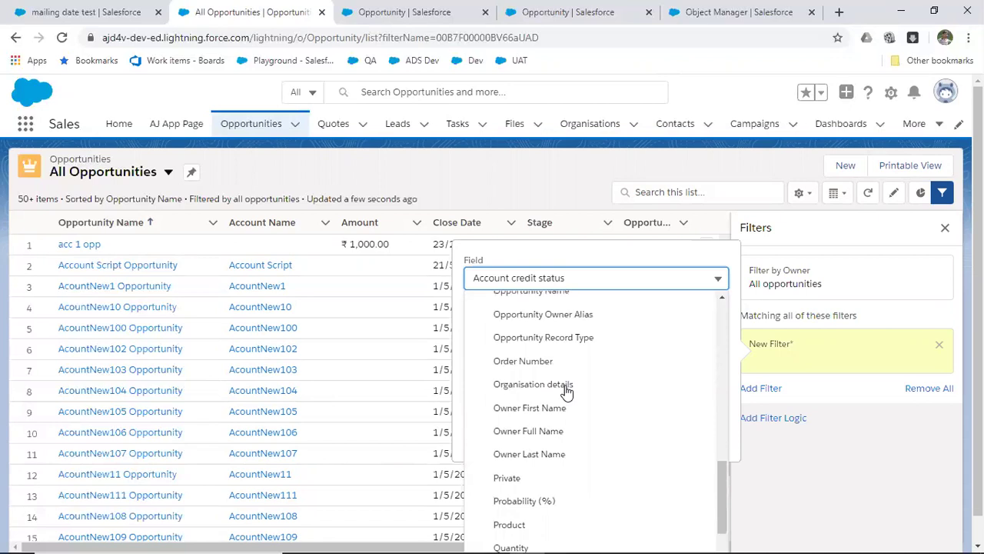
pyautogui.scroll(-2, 567, 392)
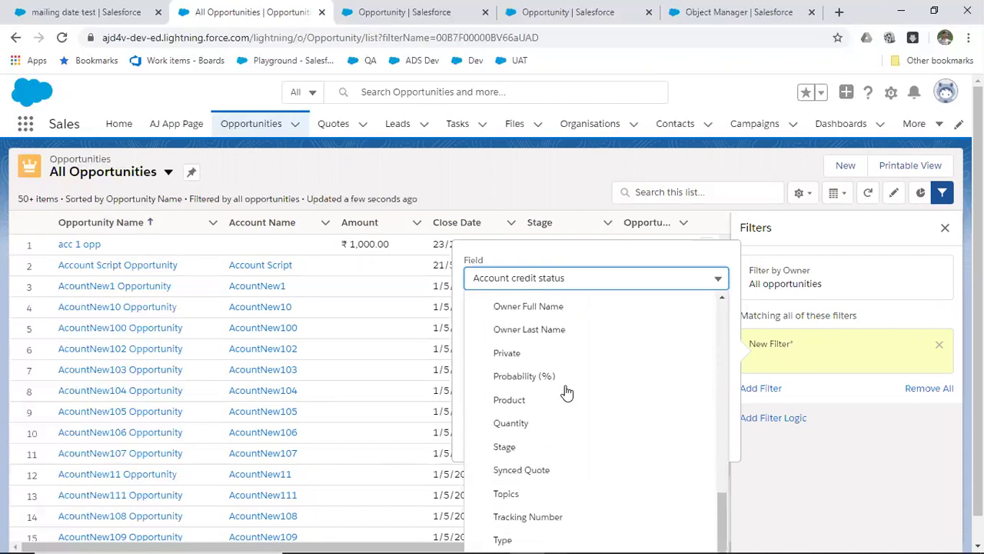
pyautogui.scroll(-1, 795, 450)
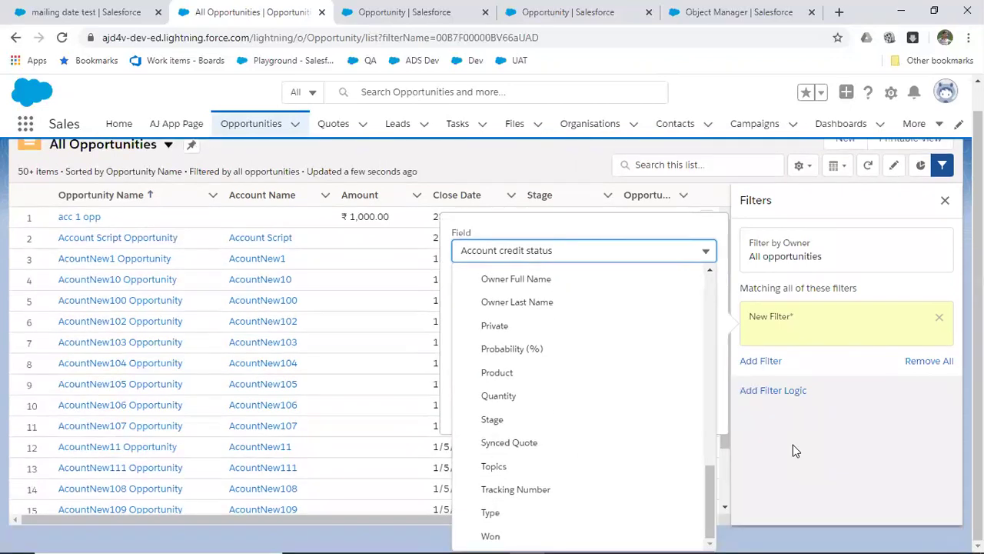
pyautogui.click(603, 520)
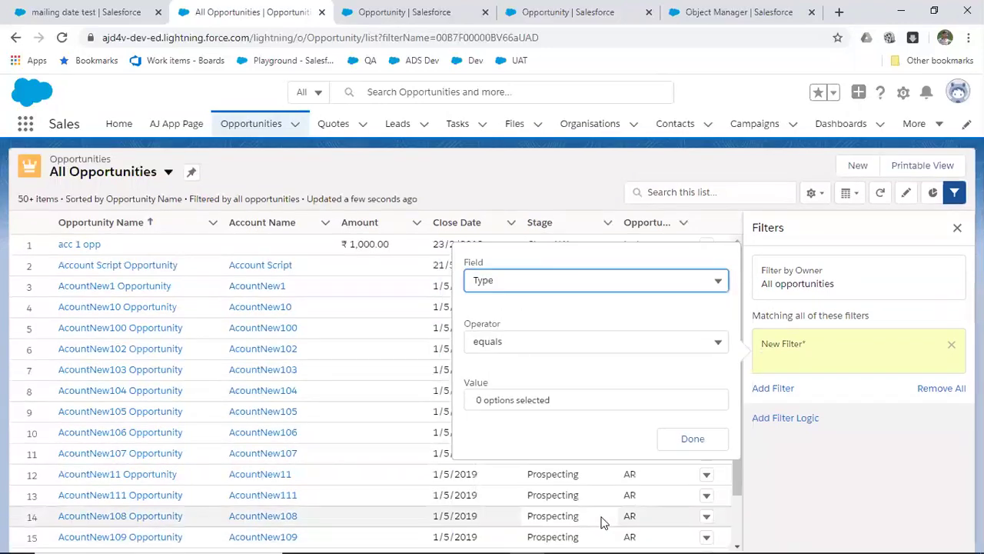
pyautogui.click(581, 400)
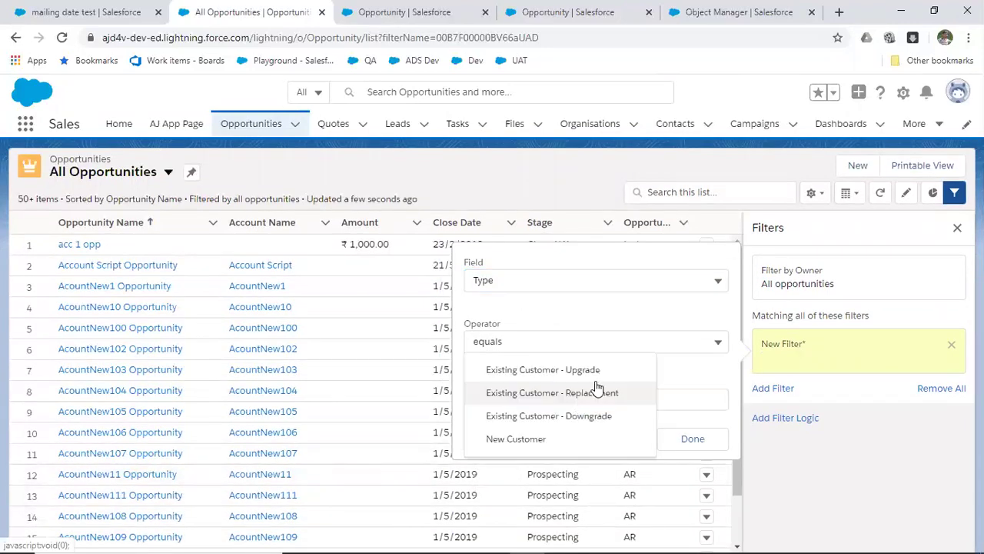
pyautogui.click(663, 358)
# - Set the new filter's field to Opportunity Record Type
pyautogui.click(633, 282)
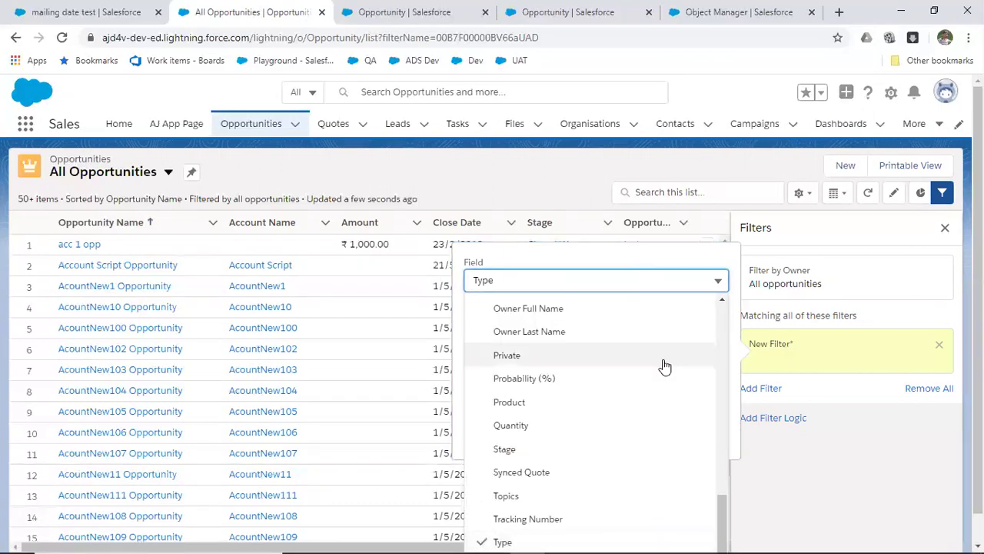
pyautogui.scroll(4, 666, 367)
pyautogui.scroll(-1, 665, 367)
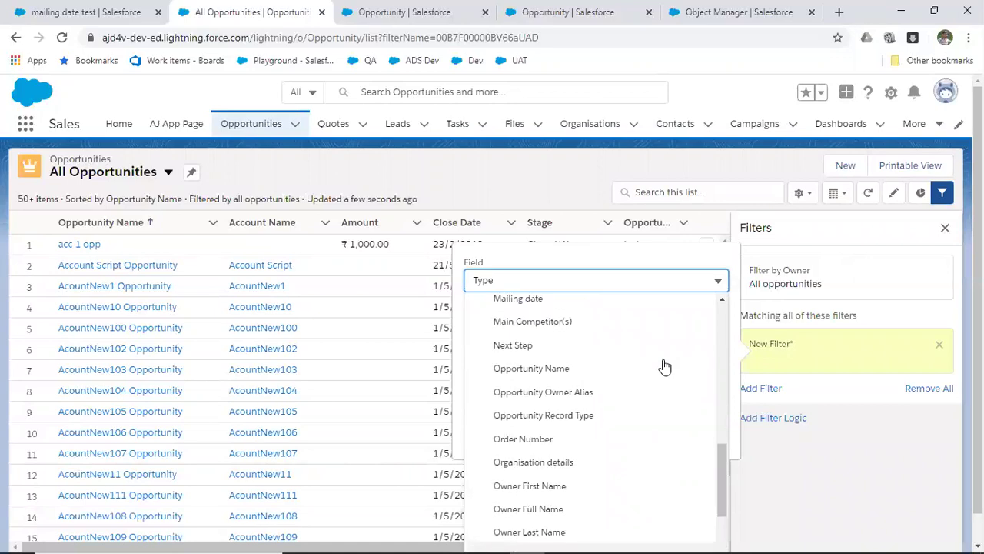
pyautogui.scroll(3, 665, 367)
pyautogui.scroll(5, 665, 366)
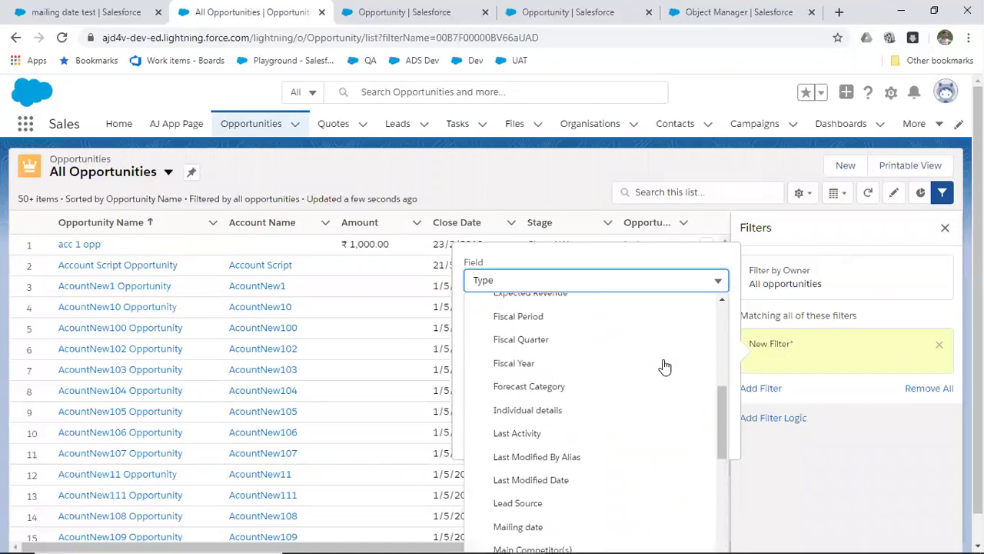
pyautogui.scroll(4, 665, 367)
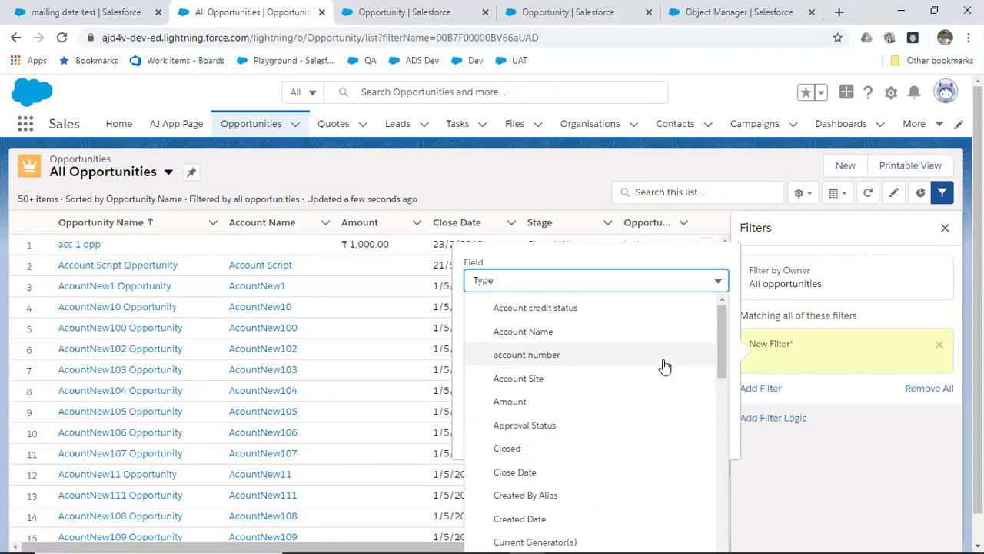
pyautogui.scroll(-5, 665, 367)
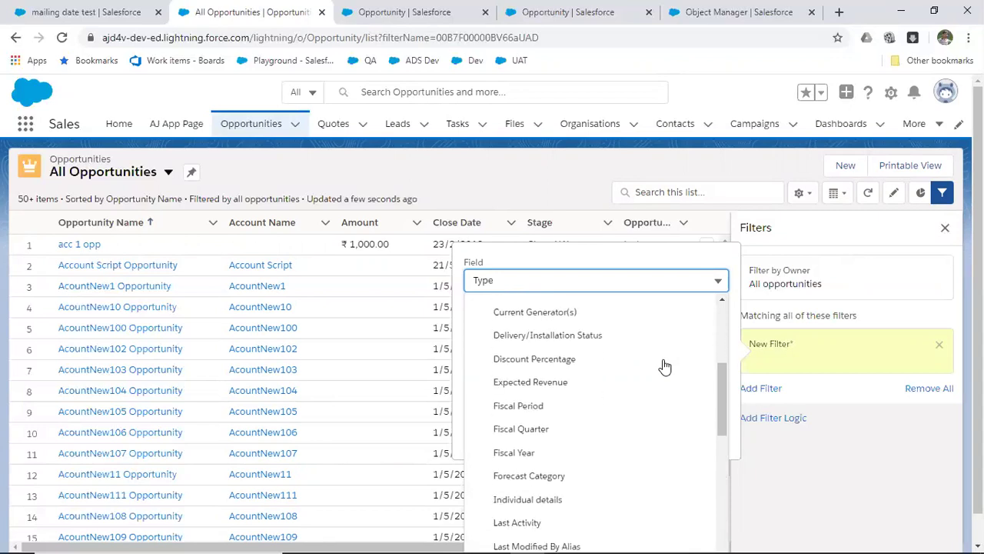
pyautogui.scroll(-3, 665, 366)
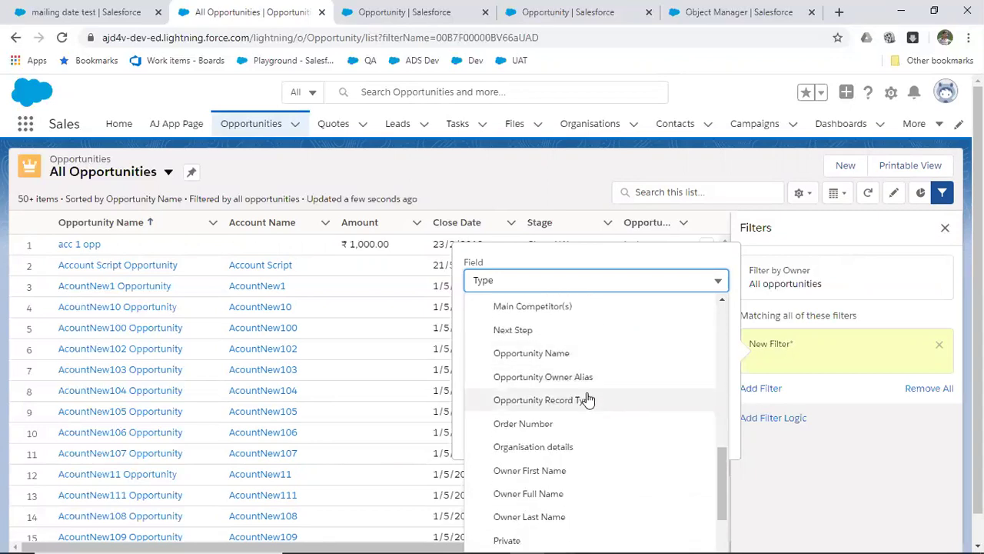
pyautogui.click(587, 400)
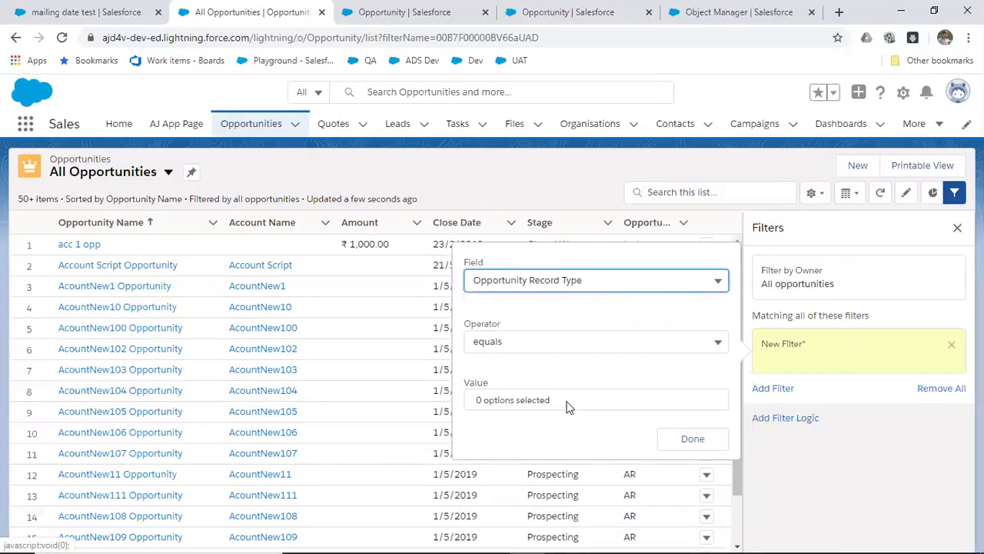
# - Set the record type filter's value to Individual and save the filter on the All Opportunities list view
pyautogui.click(568, 403)
pyautogui.click(552, 415)
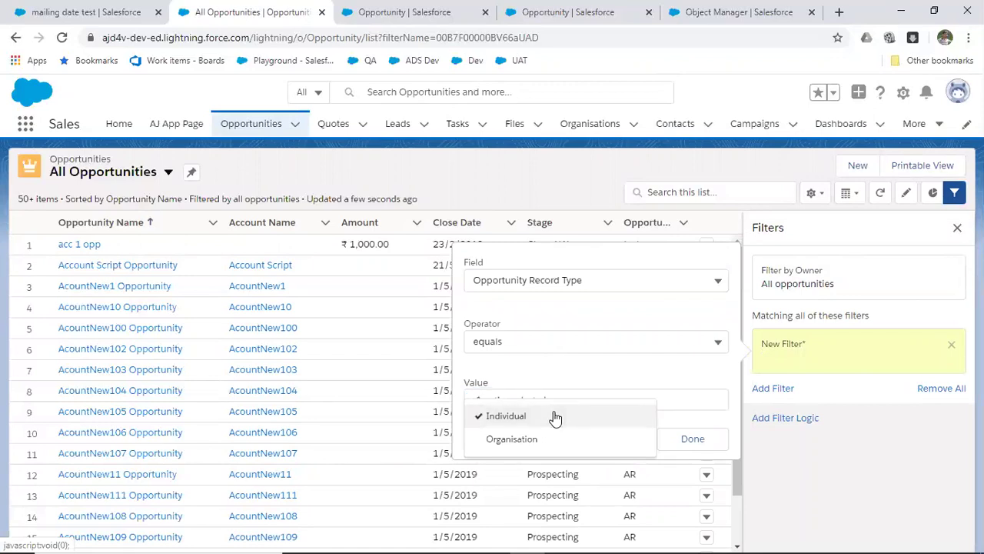
pyautogui.click(695, 437)
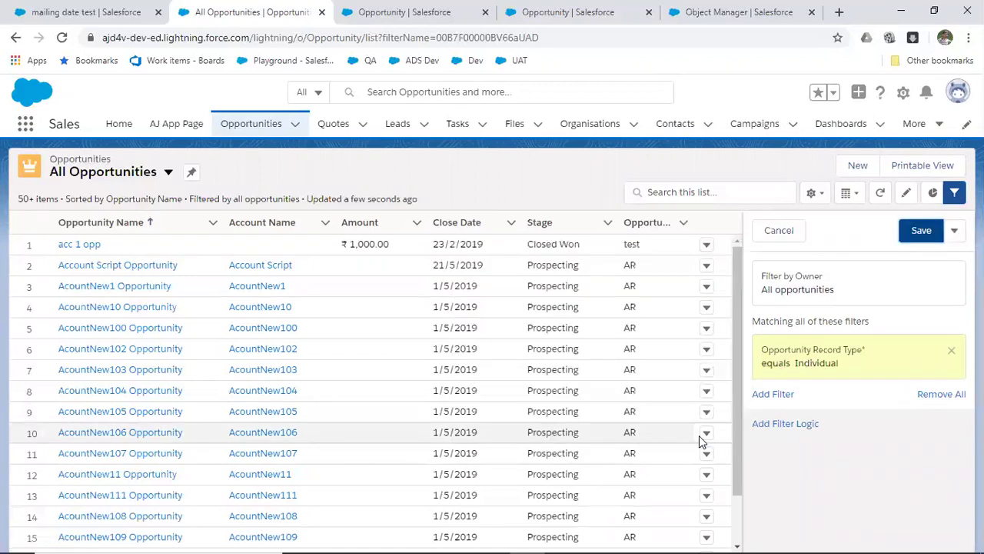
pyautogui.click(916, 235)
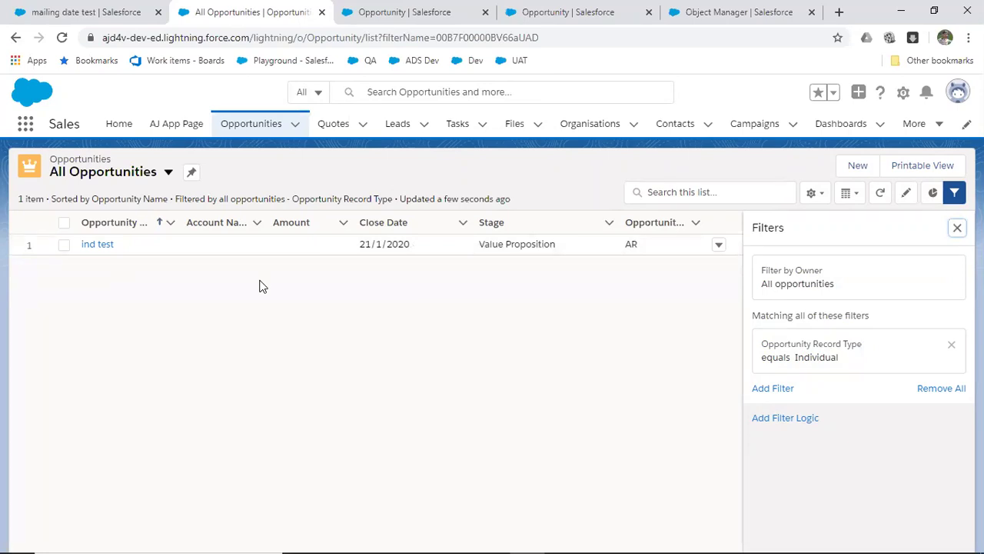
# - Return to the Recently Viewed opportunities list and open the Opportunity object's record types in Setup
pyautogui.click(242, 134)
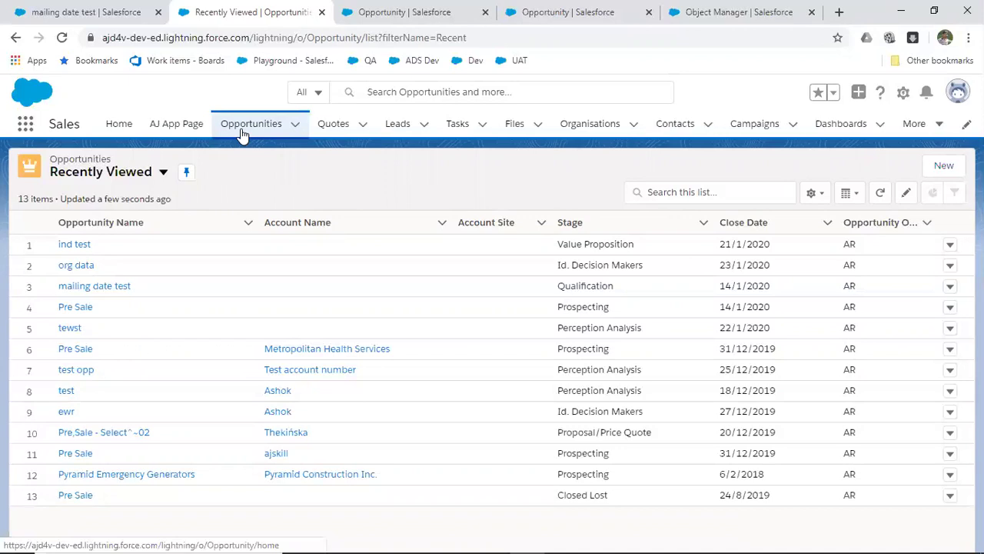
pyautogui.click(242, 135)
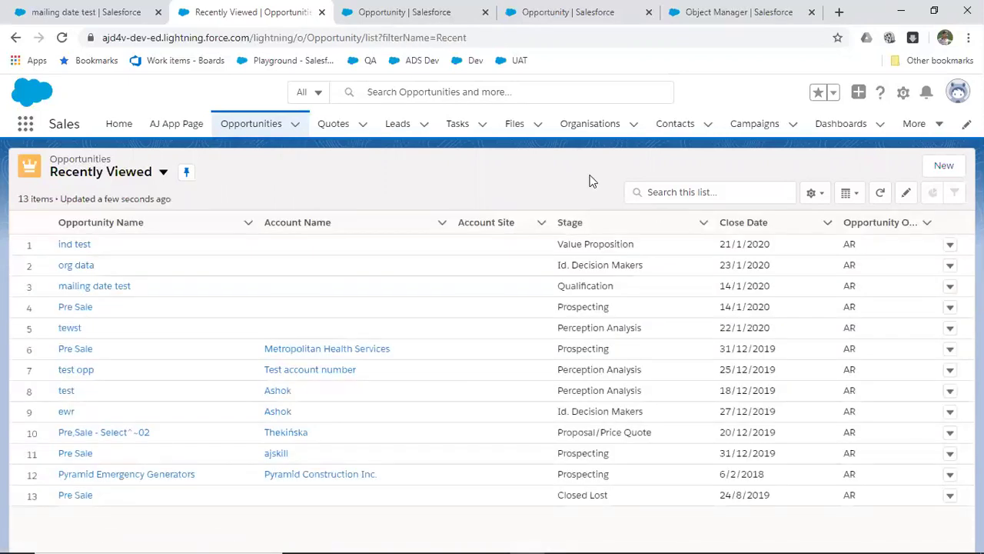
pyautogui.click(903, 93)
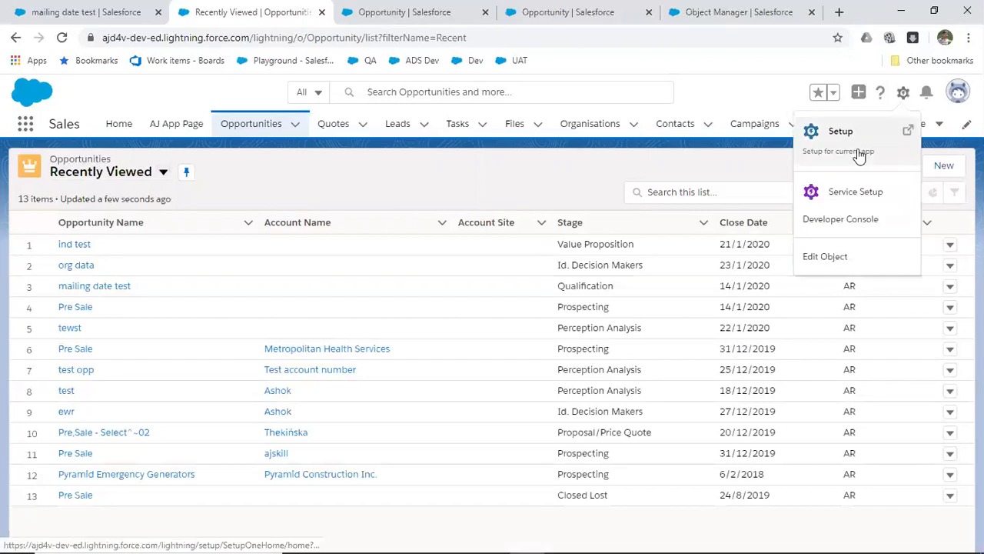
pyautogui.click(842, 258)
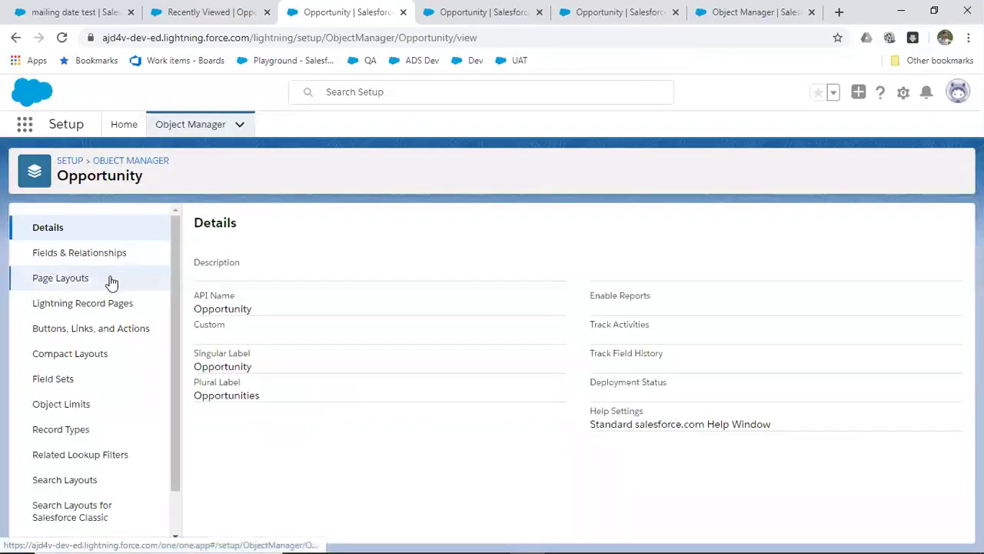
pyautogui.click(62, 429)
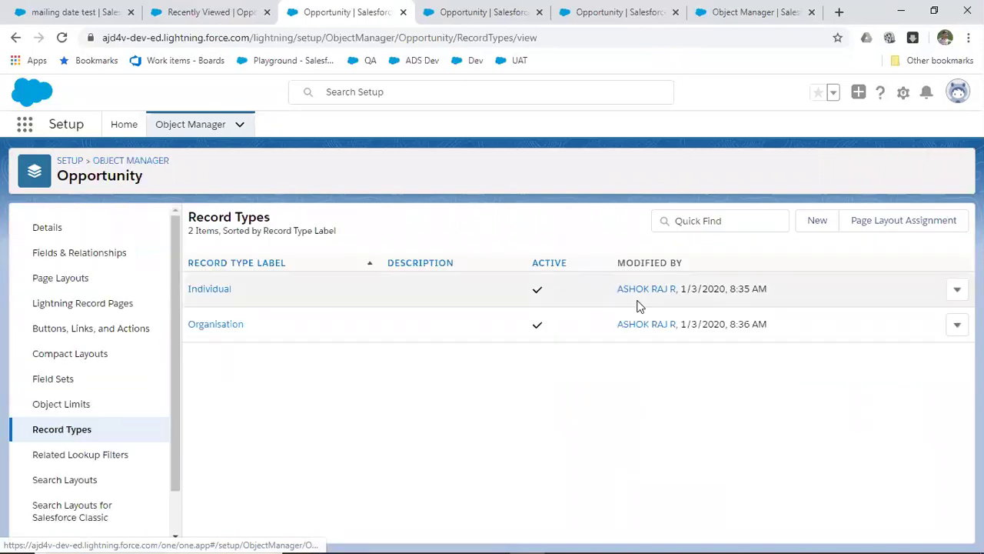
# - Start a new Opportunity record type with the label and name sadgasa and the sales process test AJ
pyautogui.click(818, 226)
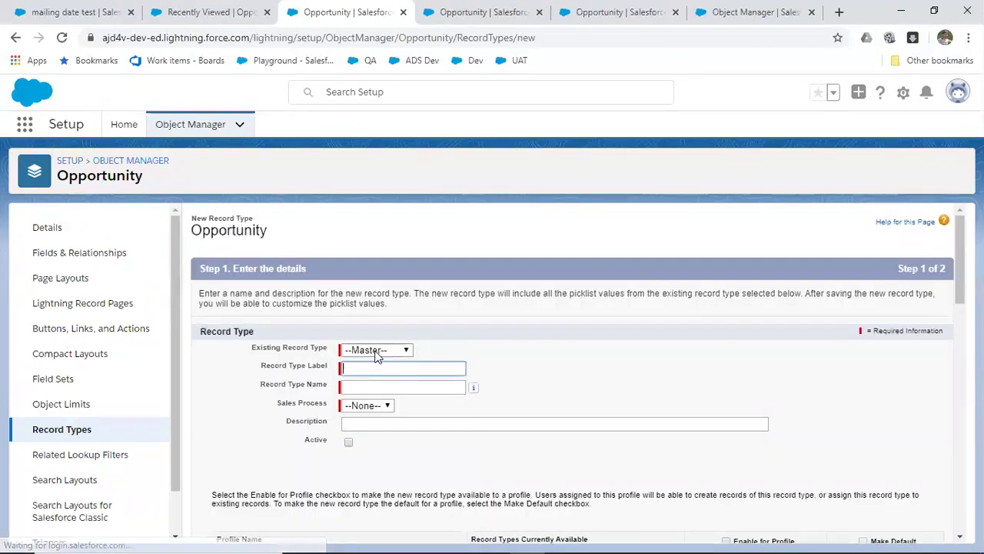
pyautogui.write('sadgasa')
pyautogui.click(370, 390)
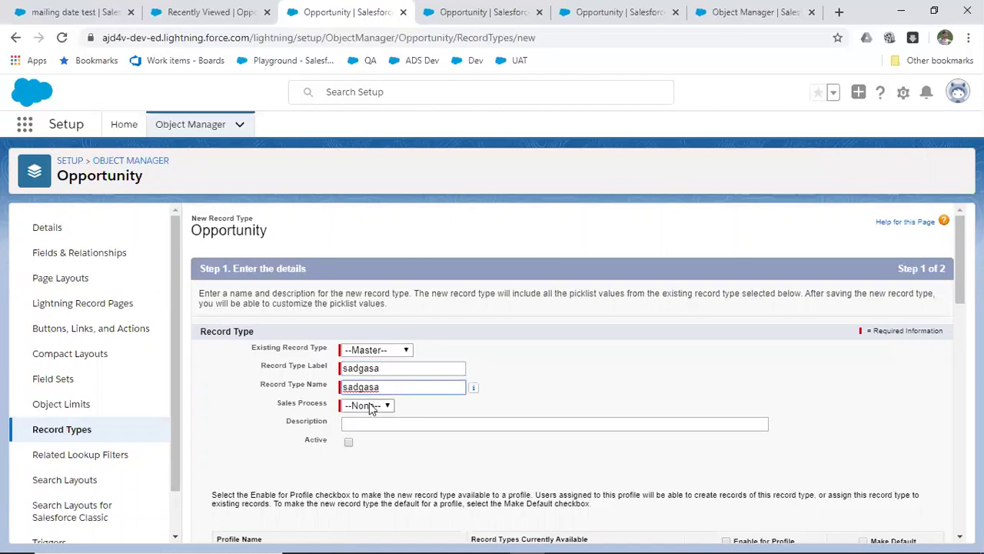
pyautogui.click(368, 405)
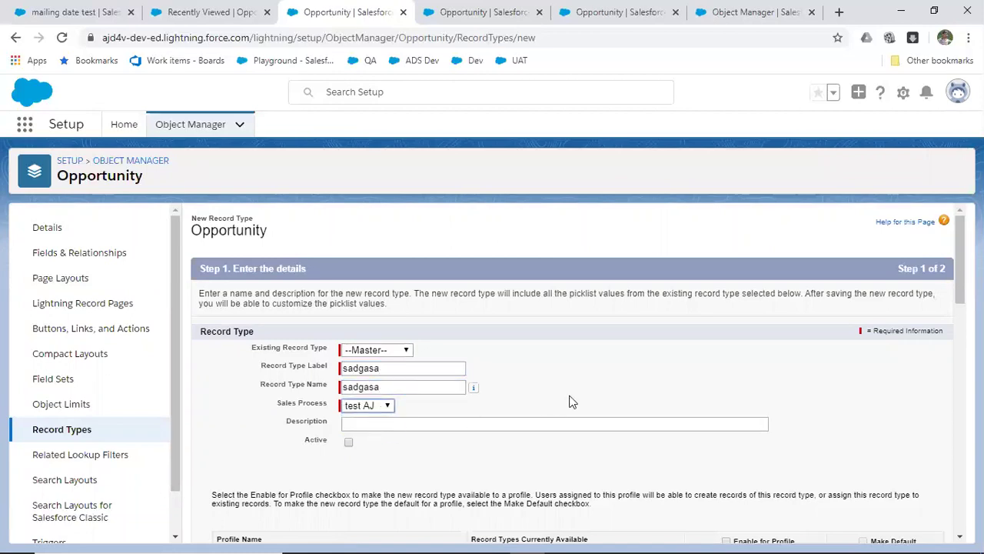
# - Examine the instructions on enabling the new record type for profiles and making it their default
pyautogui.scroll(-3, 569, 402)
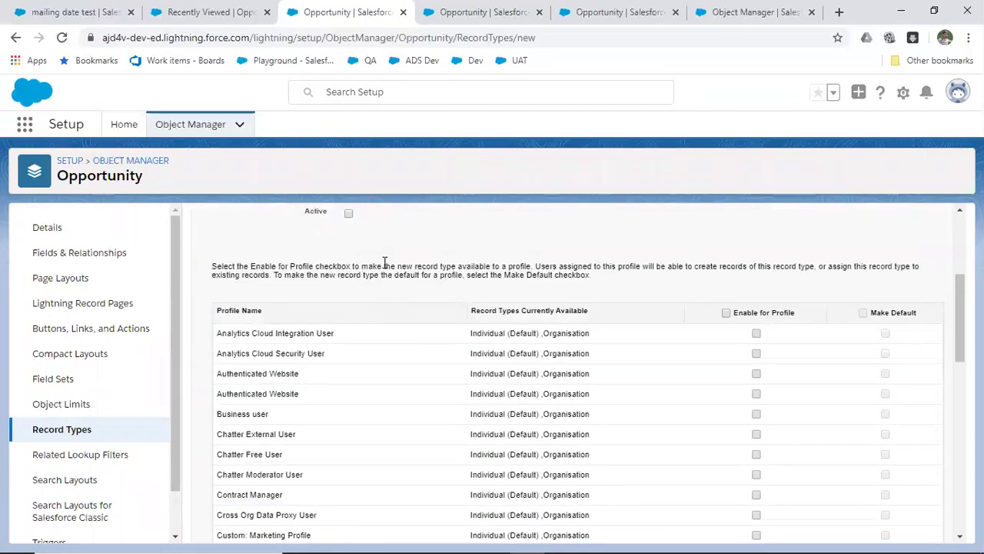
pyautogui.moveTo(597, 277); pyautogui.dragTo(213, 264)
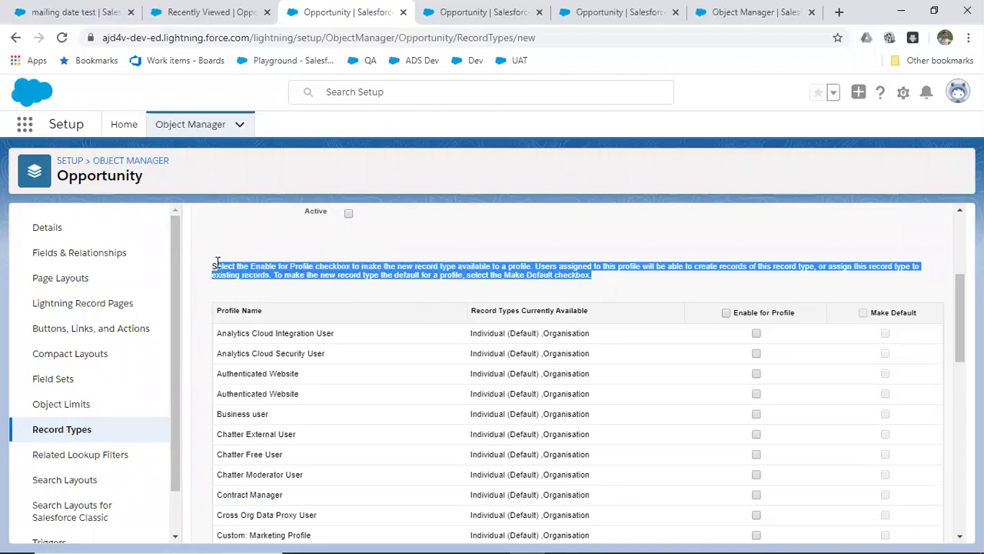
pyautogui.click(536, 257)
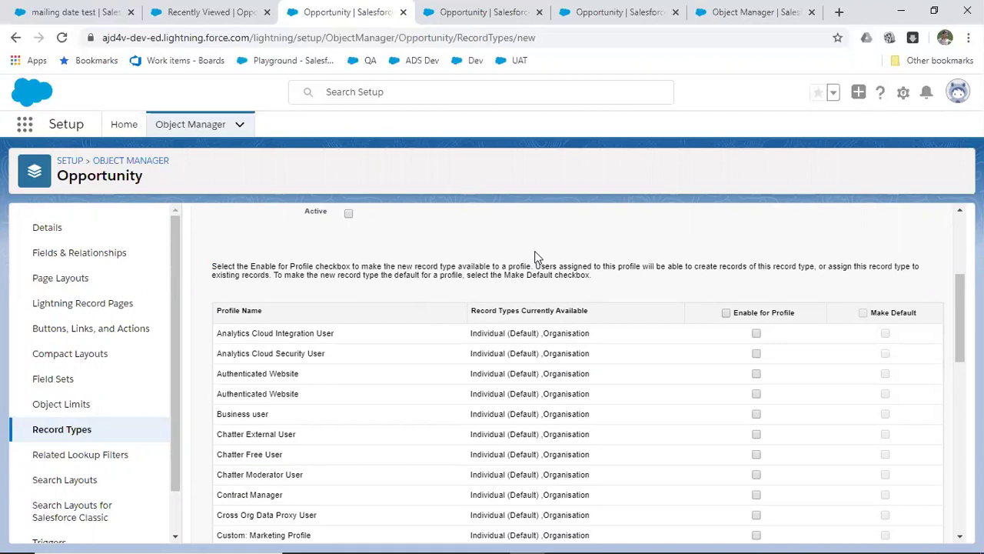
pyautogui.tripleClick(496, 265)
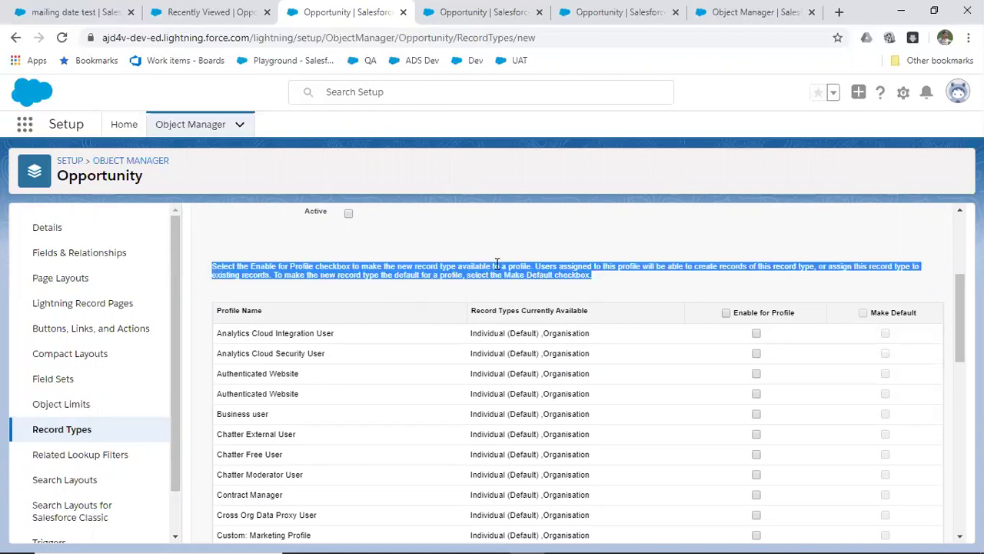
# - Enable the new record type for all profiles and review the profile list's enablement and default settings
pyautogui.click(726, 313)
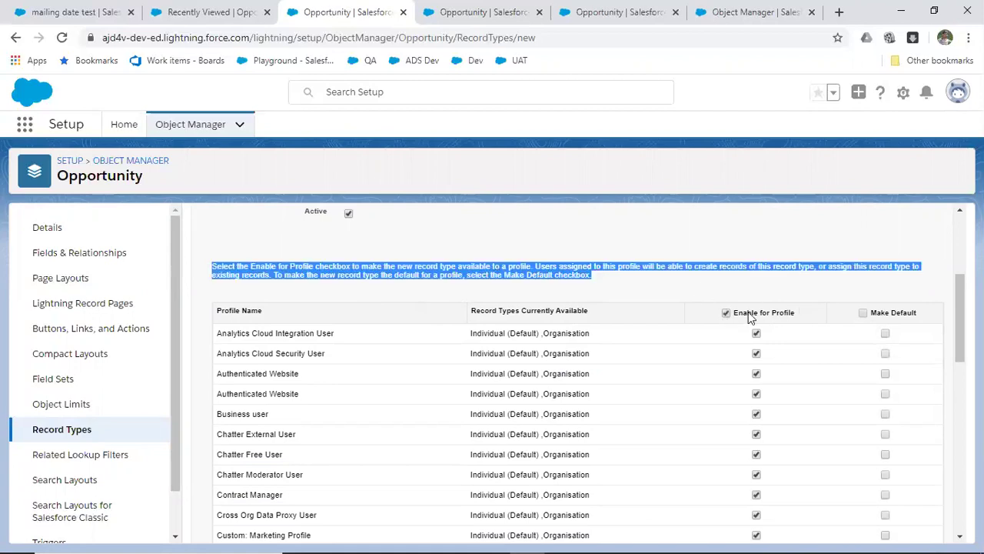
pyautogui.scroll(-3, 750, 317)
pyautogui.scroll(4, 750, 315)
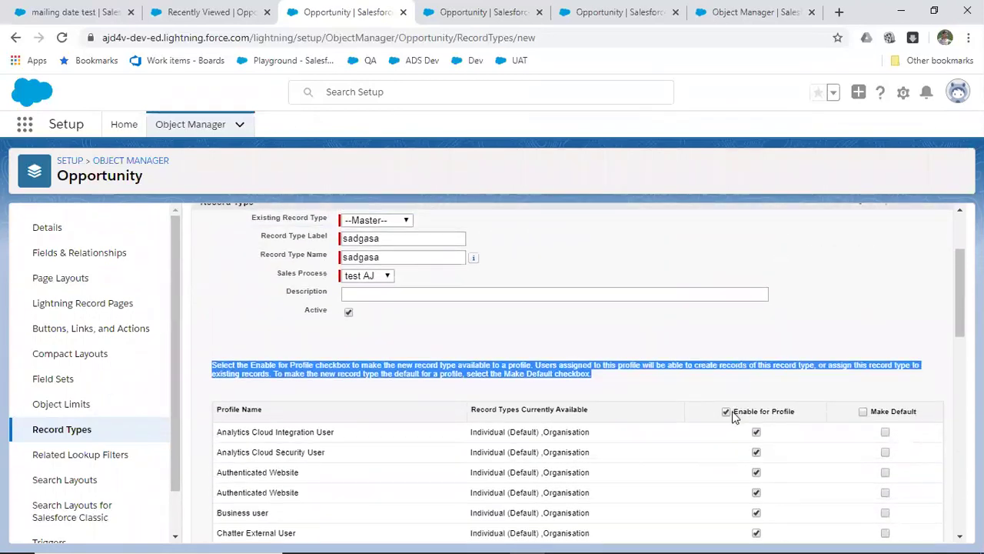
pyautogui.scroll(-3, 745, 382)
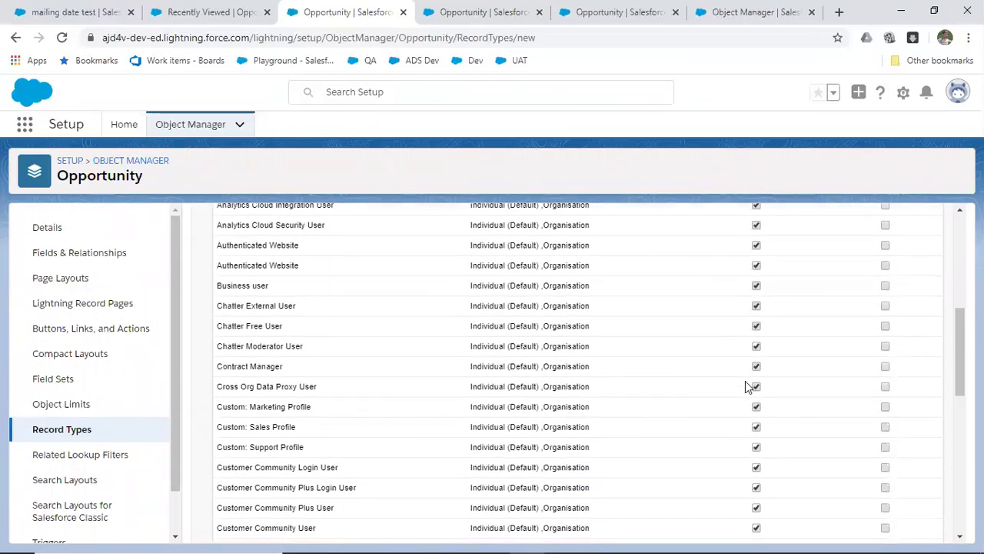
pyautogui.scroll(3, 745, 385)
pyautogui.scroll(1, 745, 385)
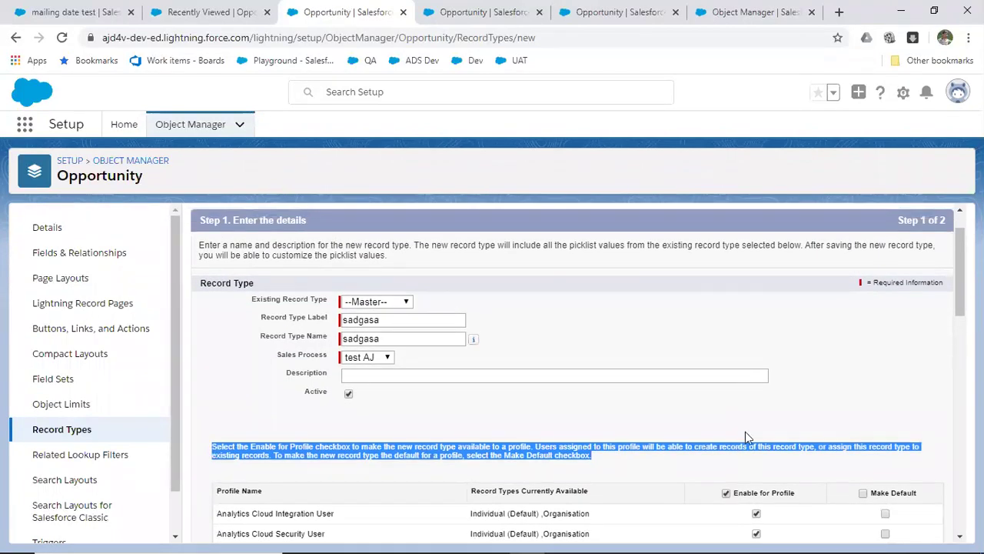
pyautogui.scroll(1, 748, 376)
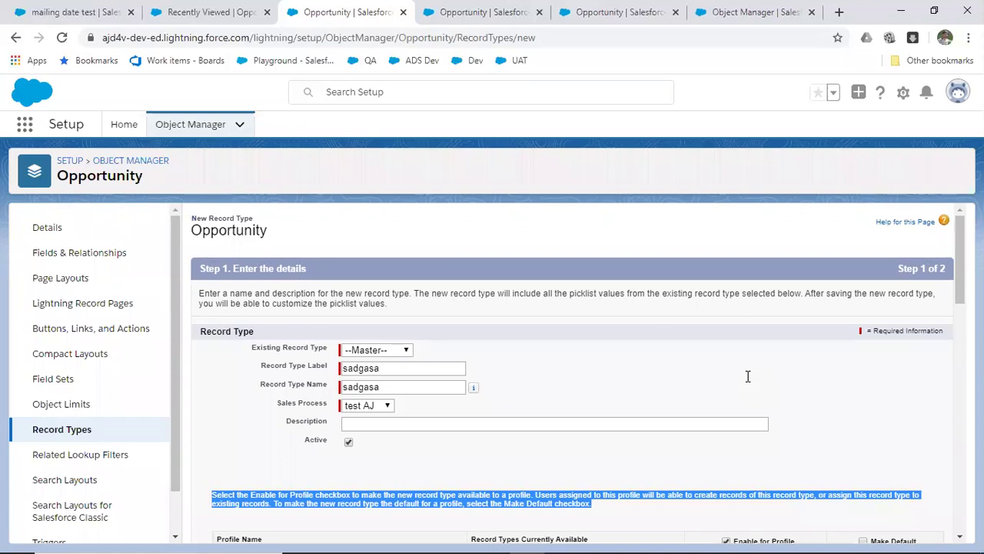
pyautogui.scroll(-10, 748, 376)
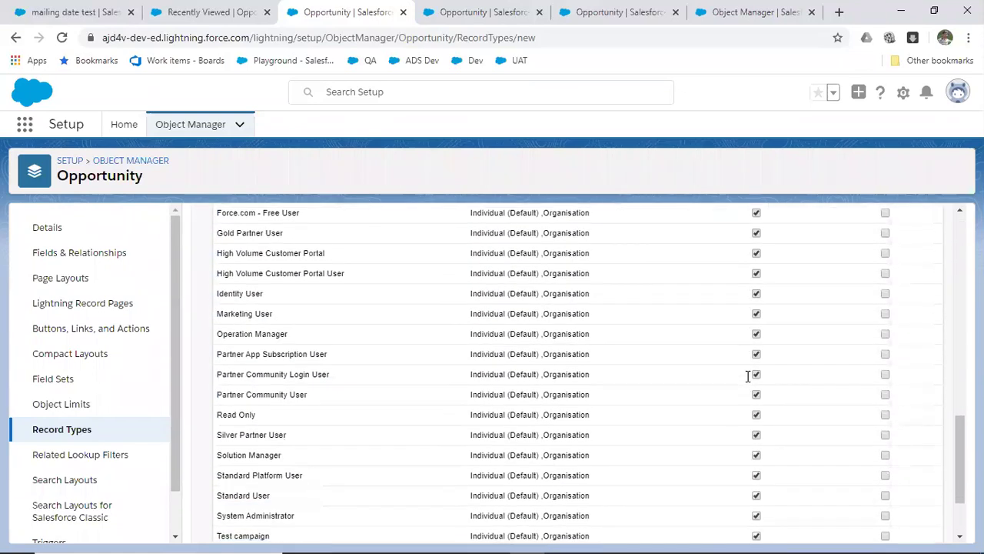
pyautogui.scroll(-2, 748, 376)
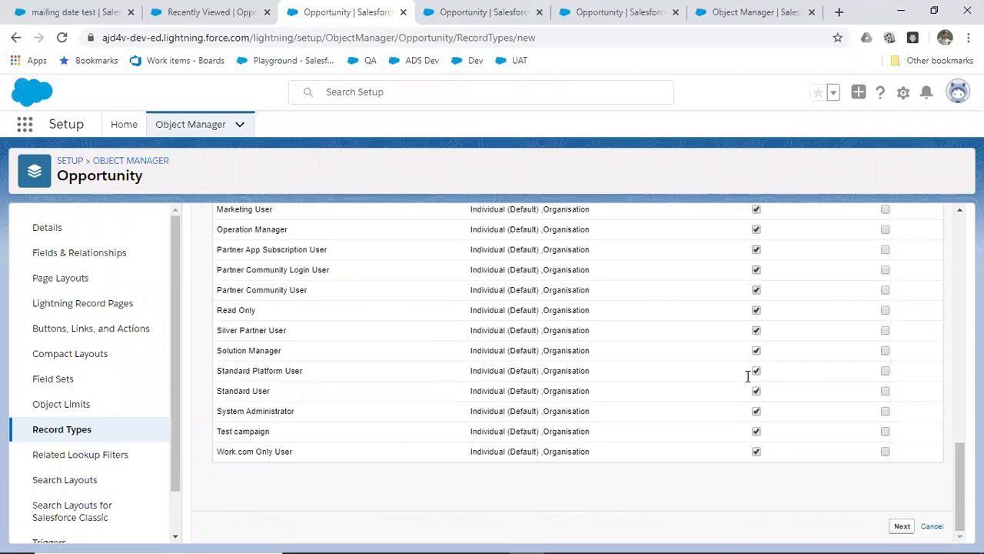
pyautogui.scroll(12, 748, 376)
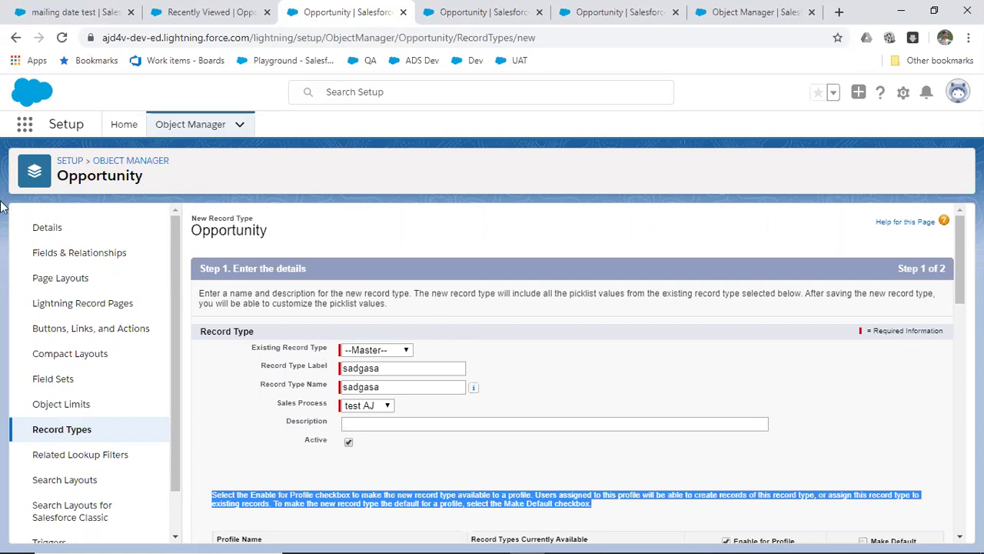
# - Leave the new record type form for the Setup home page
pyautogui.click(129, 131)
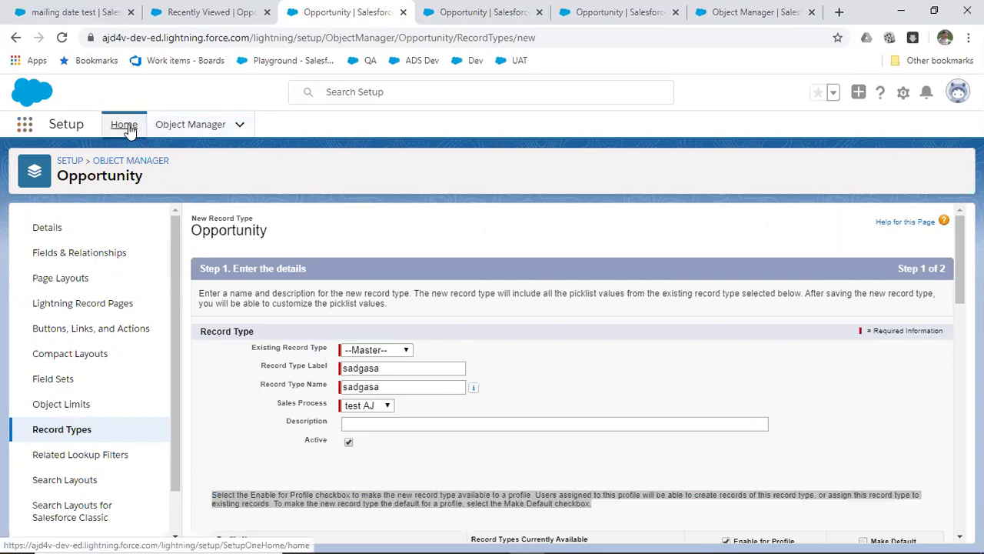